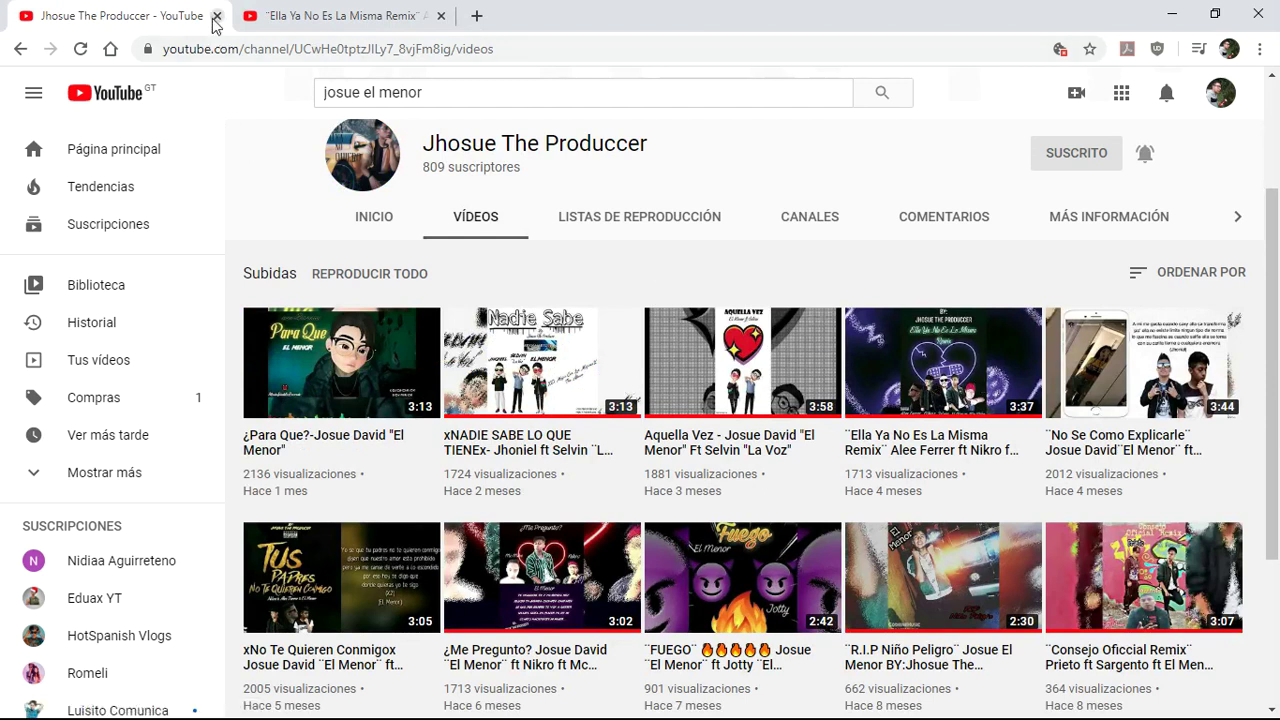
Close the YouTube channel tab and switch to the Con sensura project in Audacity
left_click(216, 16)
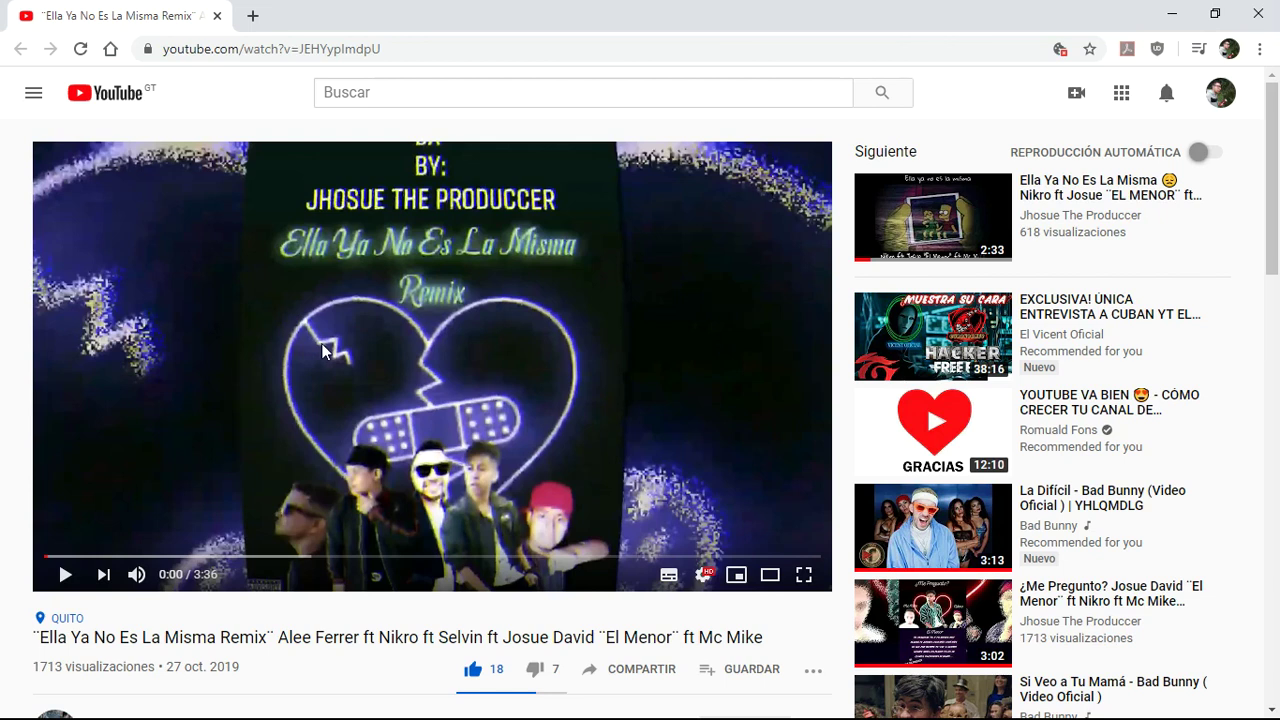
left_click(1218, 96)
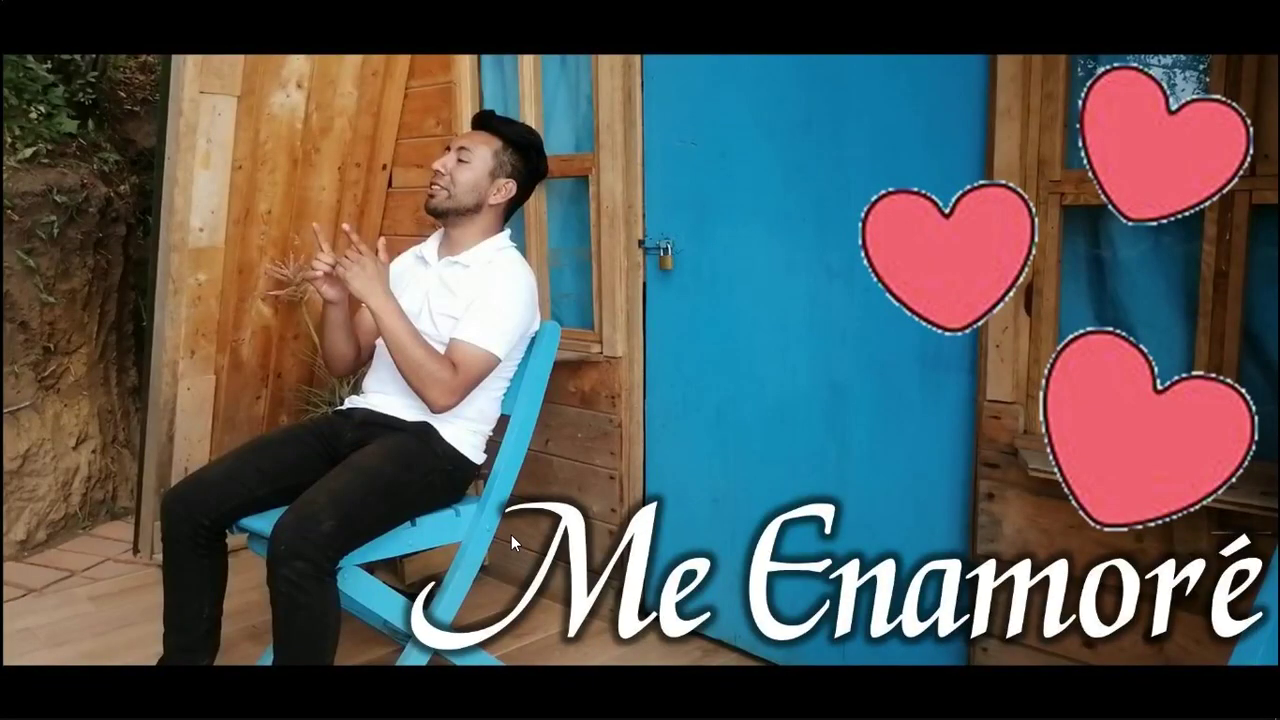
key("alt+Tab")
key("alt+Tab")
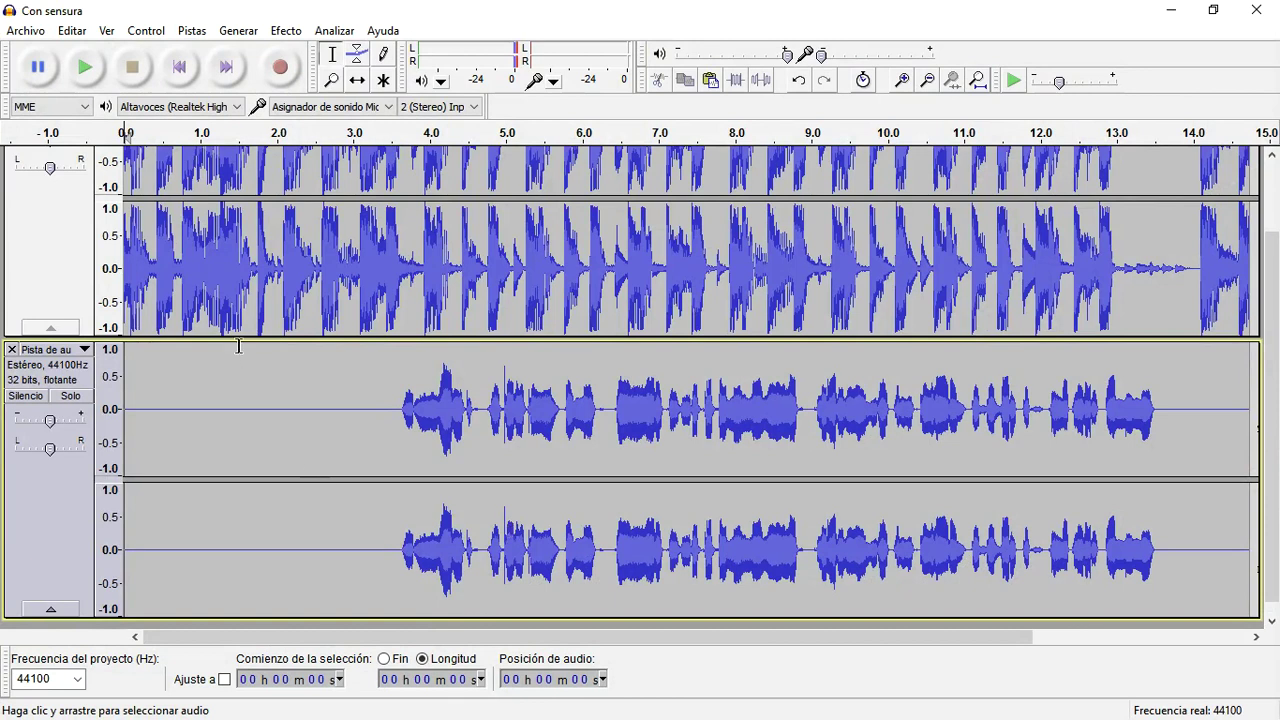
Solo the instrumental track, play about the first six seconds from the start, and turn solo off again
scroll(60, 220, "up", 2)
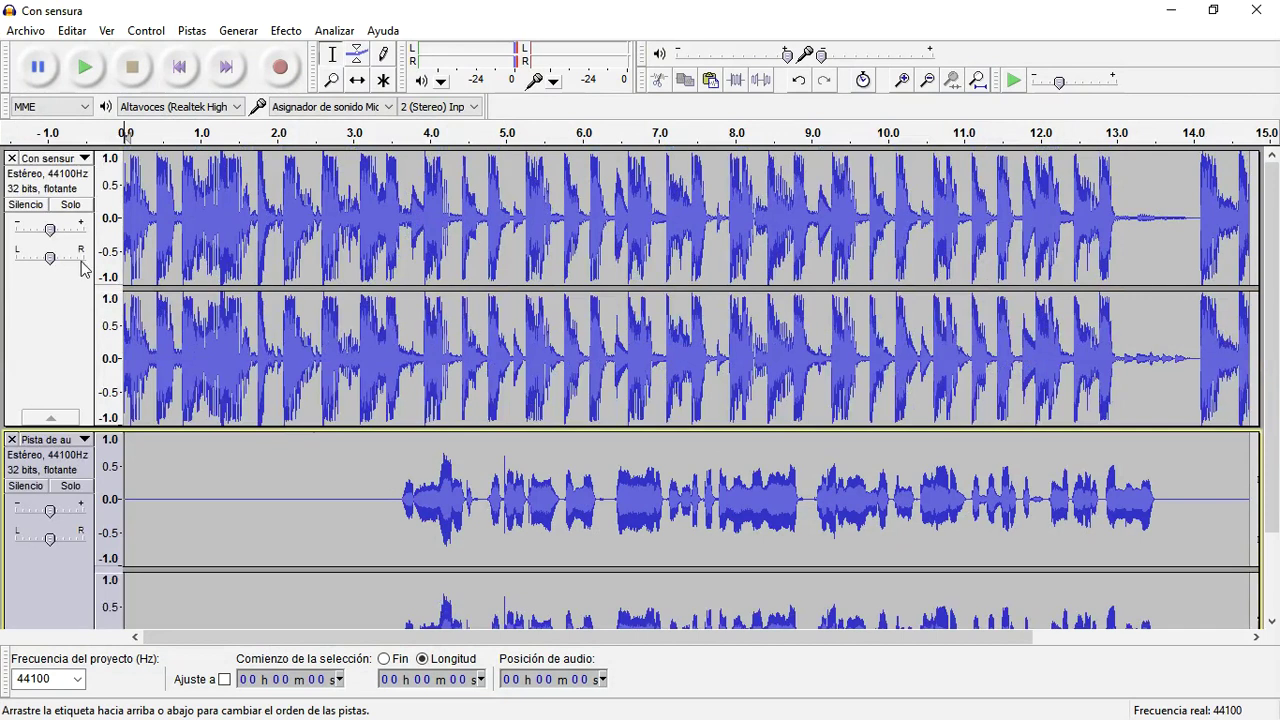
left_click(58, 205)
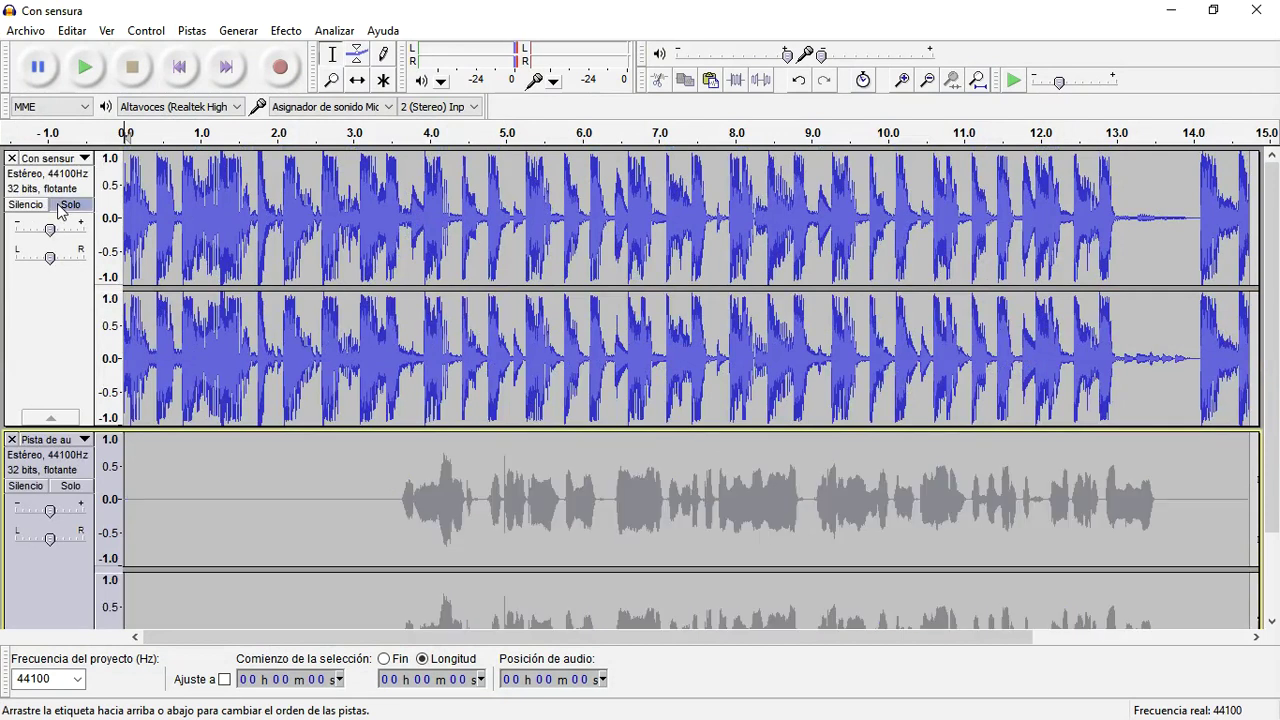
key("space")
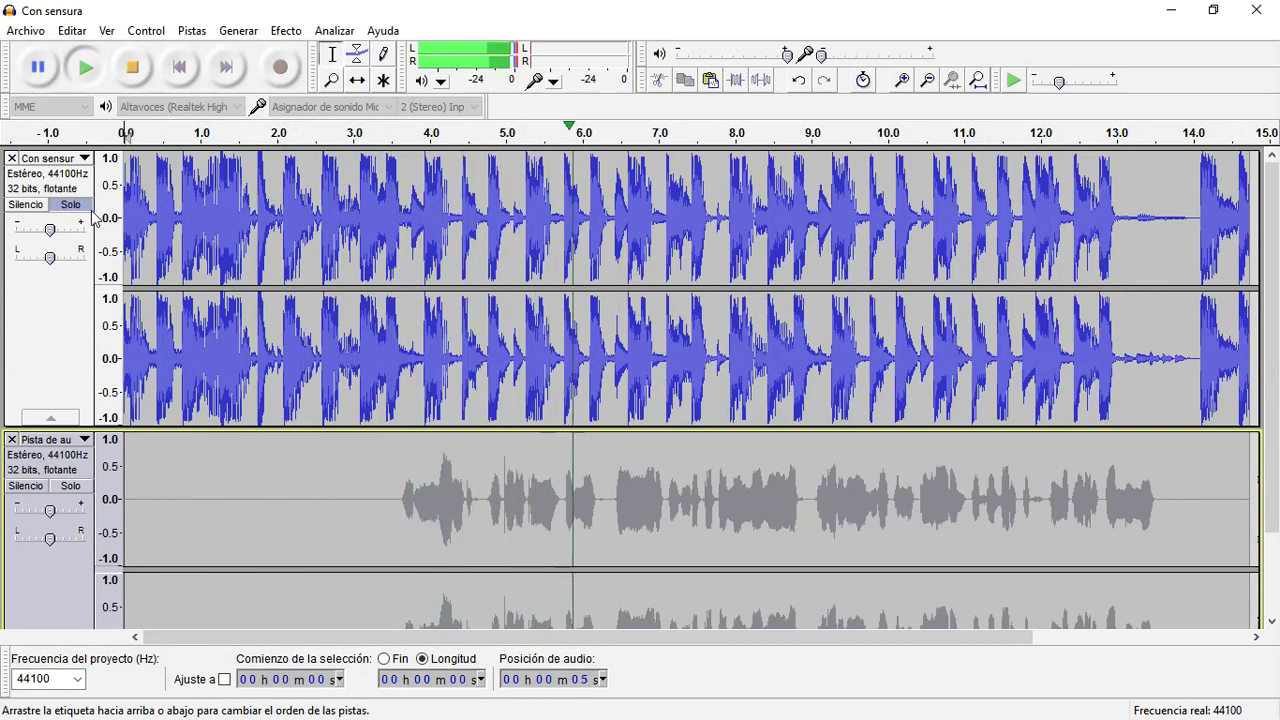
key("space")
left_click(74, 207)
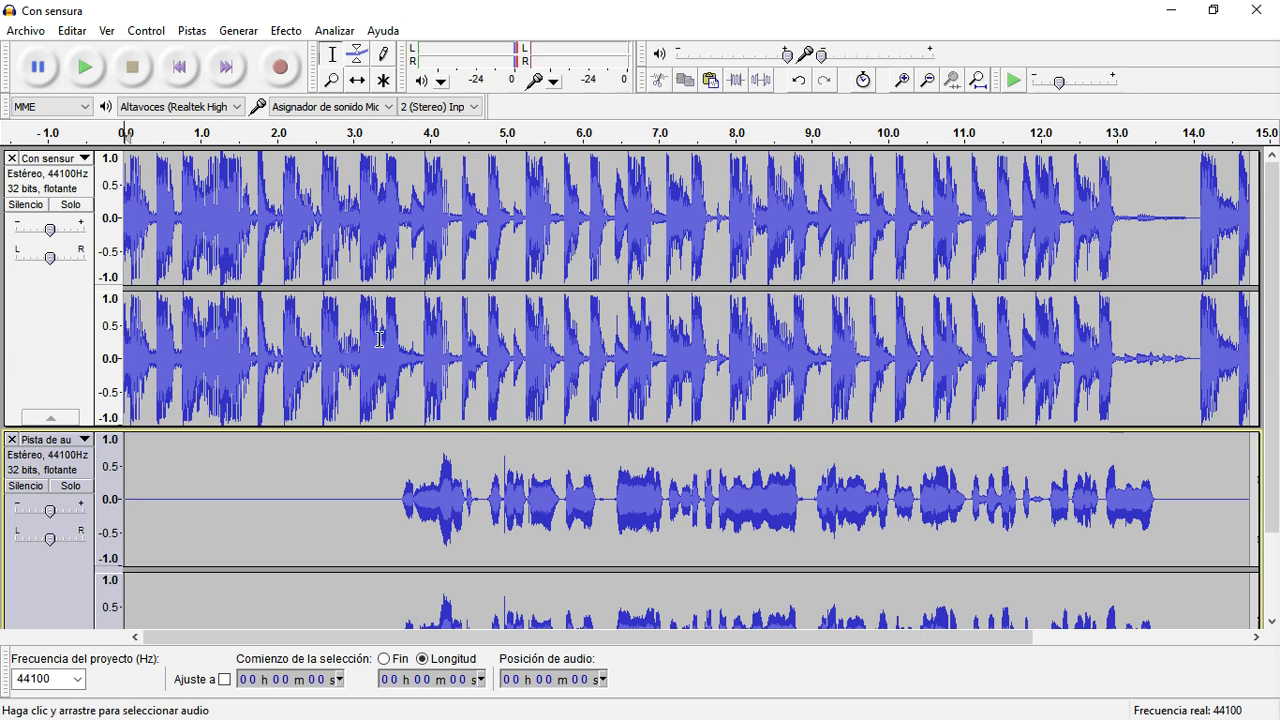
Play both tracks together from just before the vocals begin, at about 3.5 seconds, through the end of the vocals
scroll(379, 339, "down", 2)
left_click(402, 430)
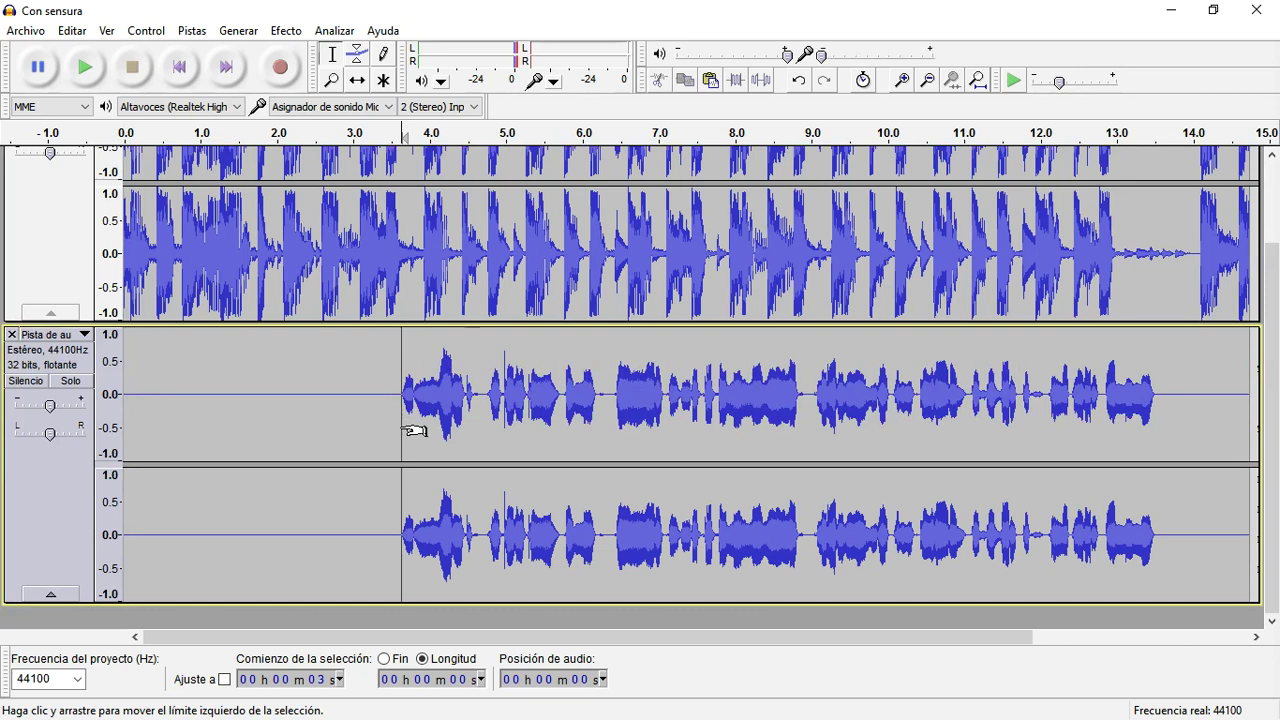
left_click(394, 405)
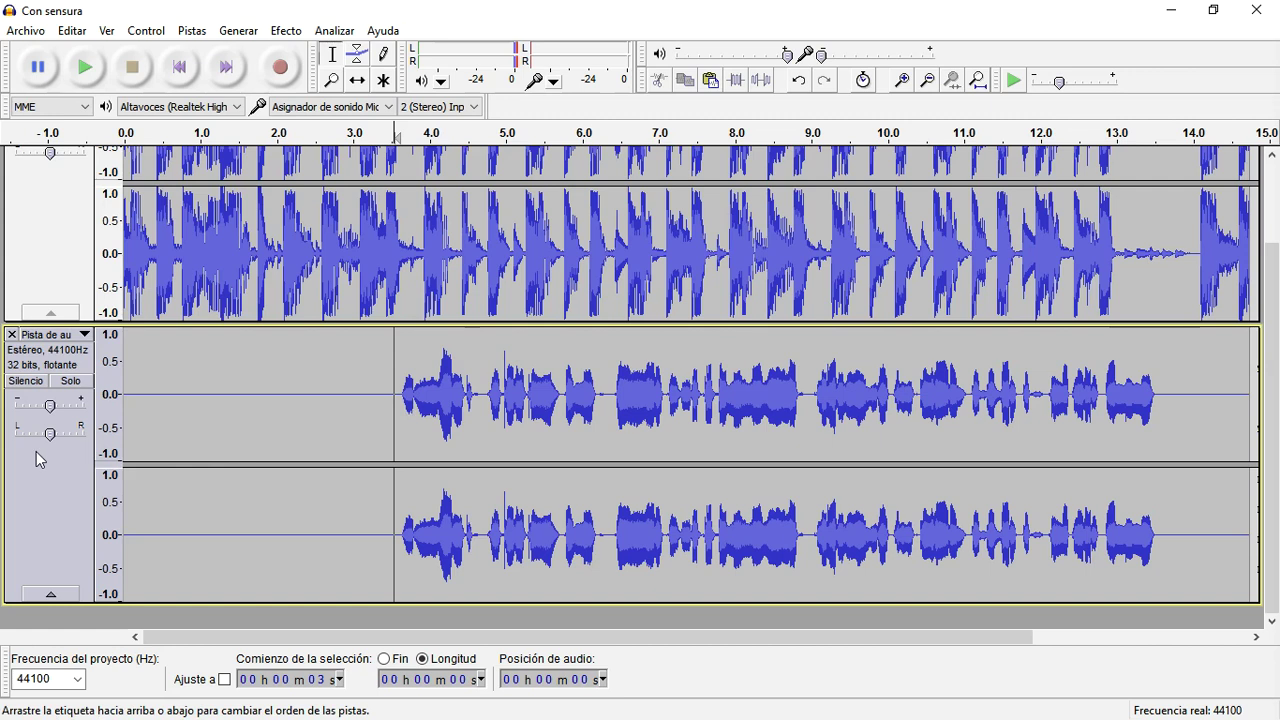
key("space")
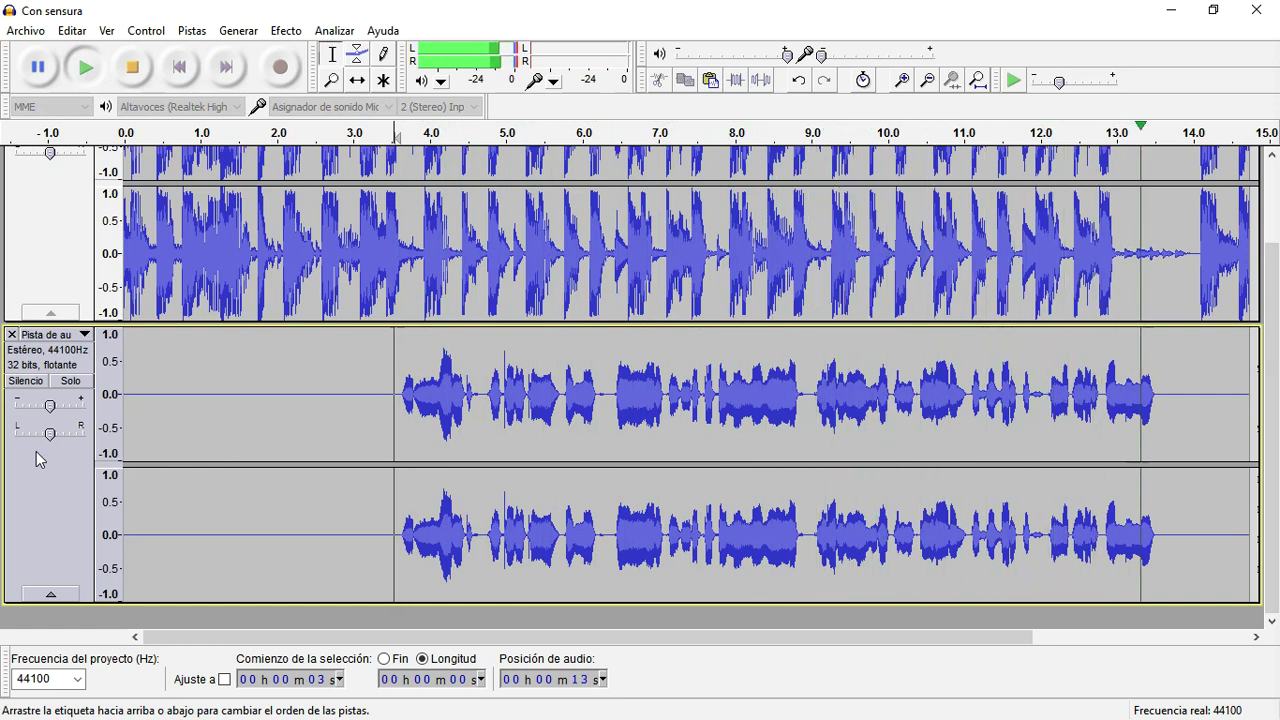
key("space")
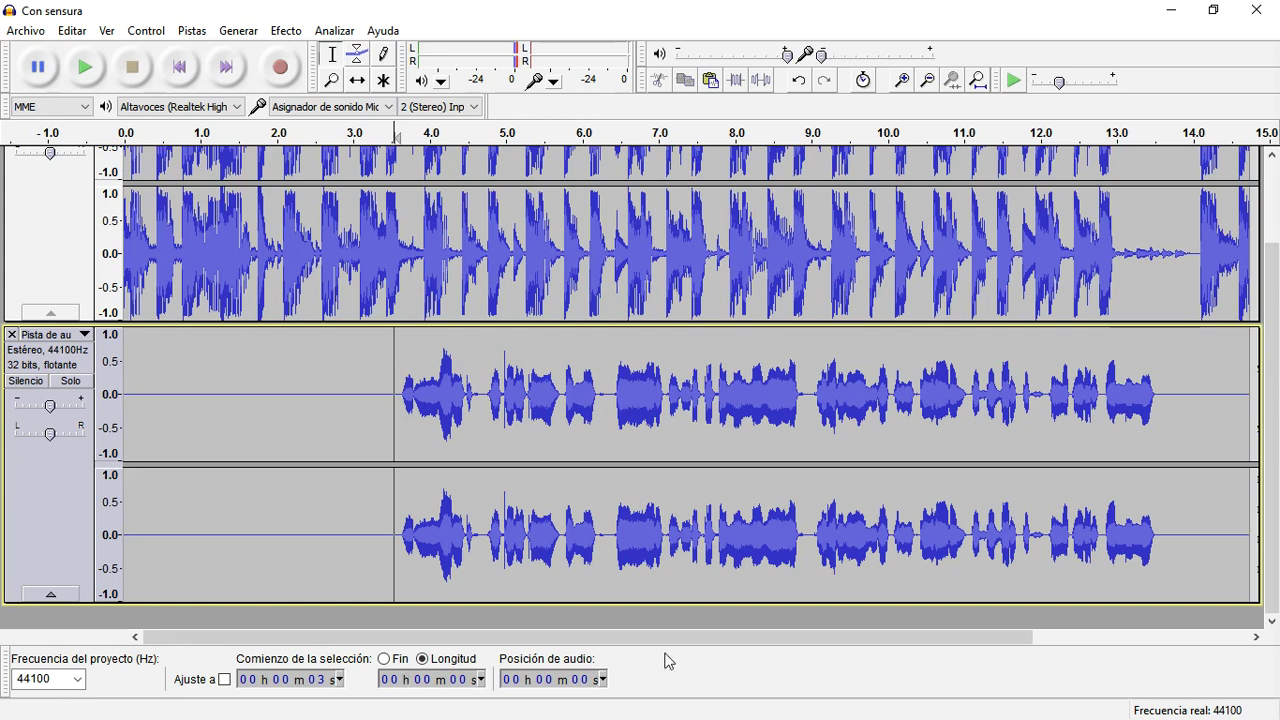
Select the entire vocal track's time range and export the audio to the Desktop as an MP3 file named Con sensura
double_click(205, 364)
left_click(215, 366)
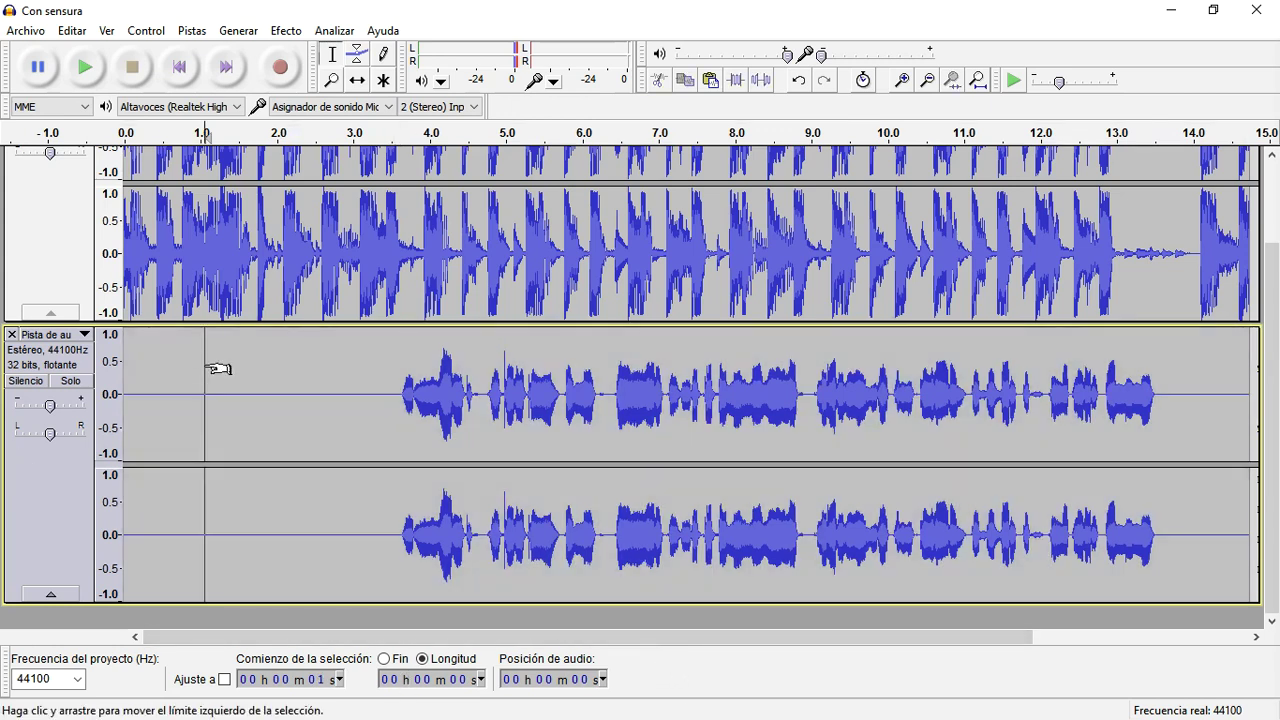
double_click(287, 408)
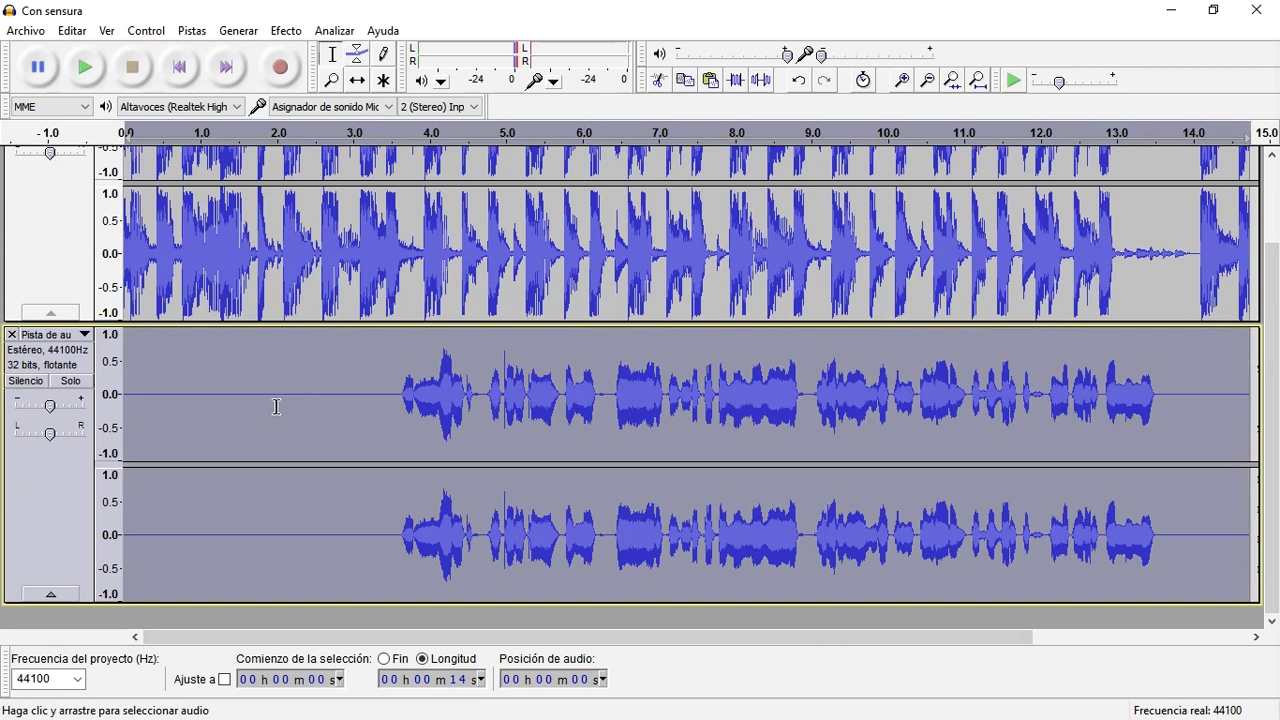
left_click(32, 32)
left_click(166, 307)
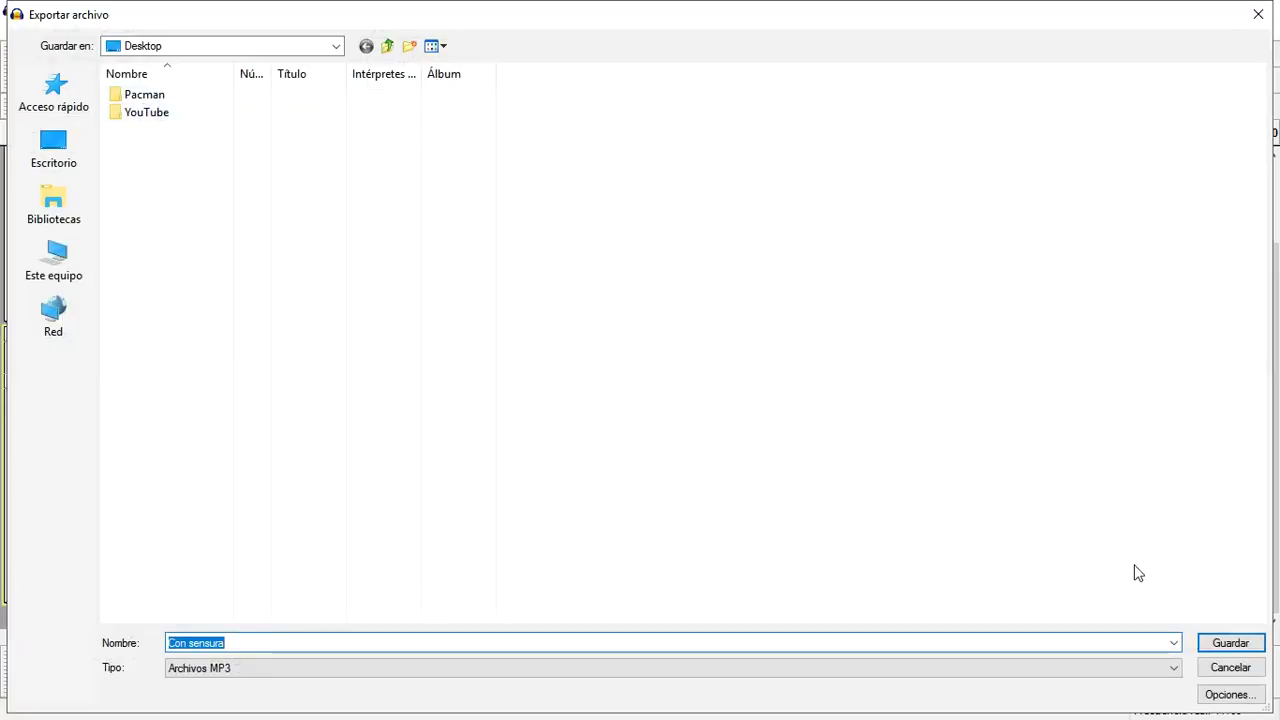
left_click(1228, 645)
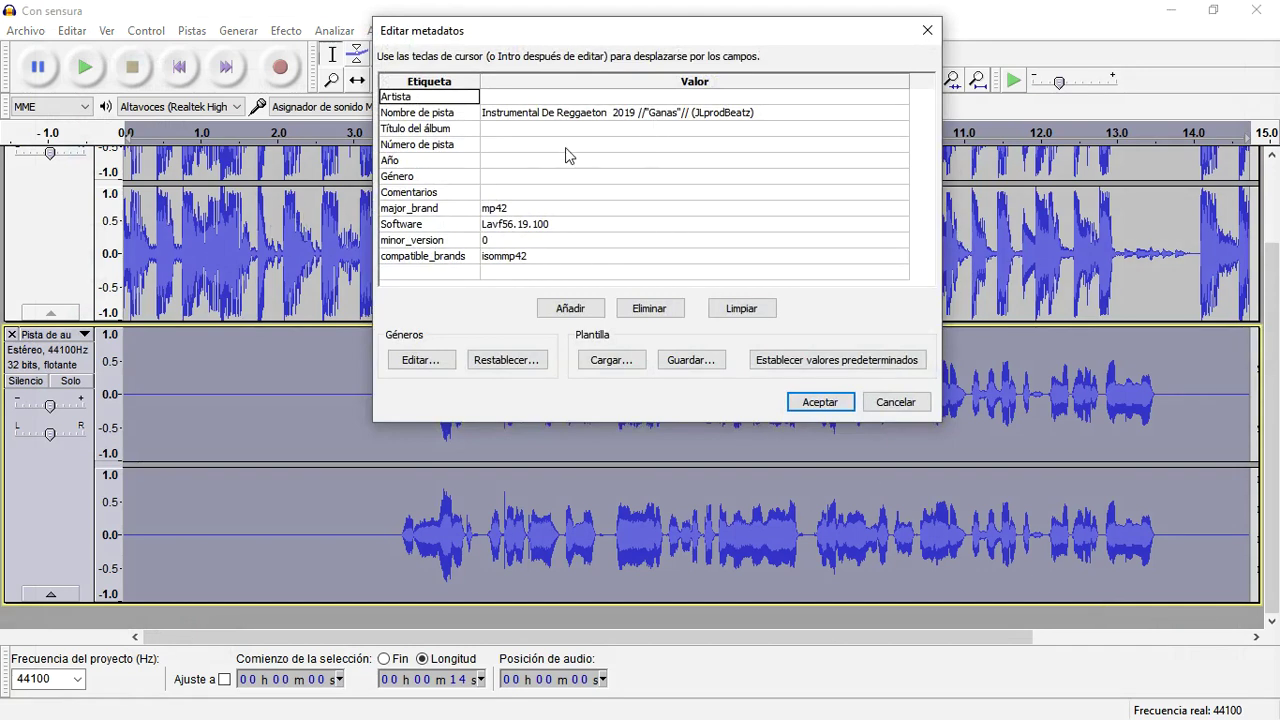
Clear all the export metadata, enter slv as the artist, and finish the export
left_click(744, 314)
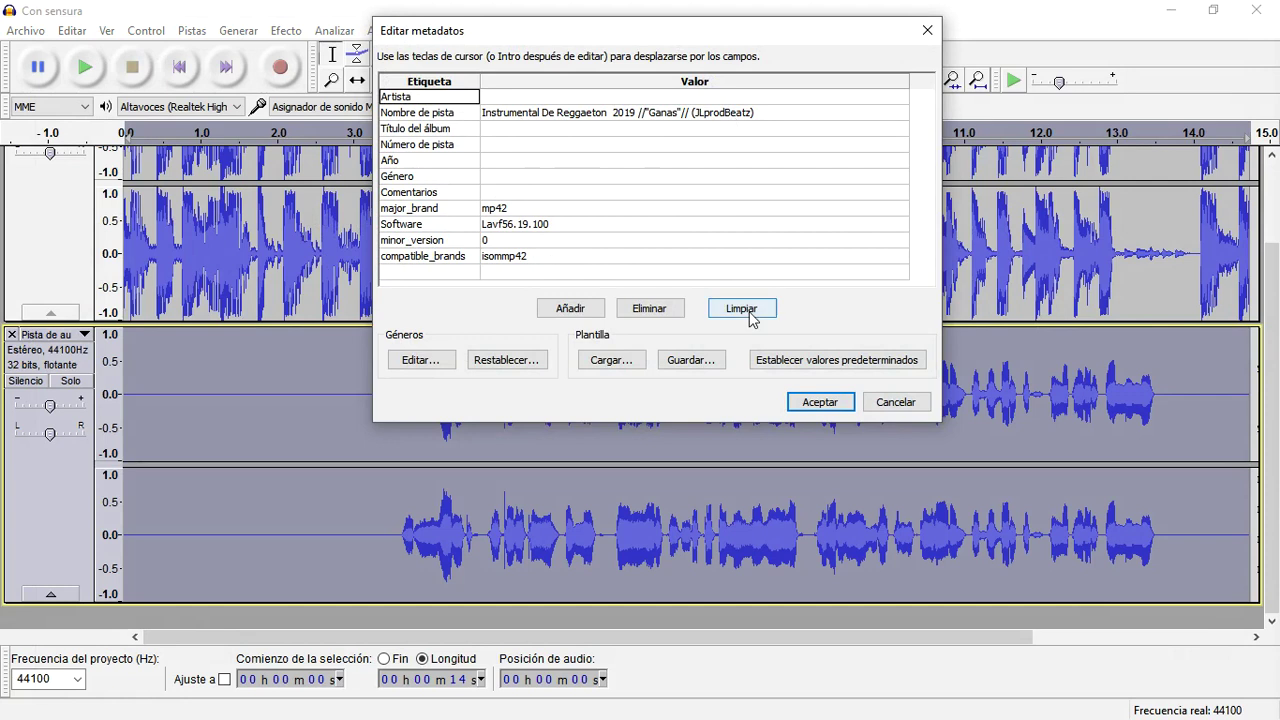
left_click(519, 98)
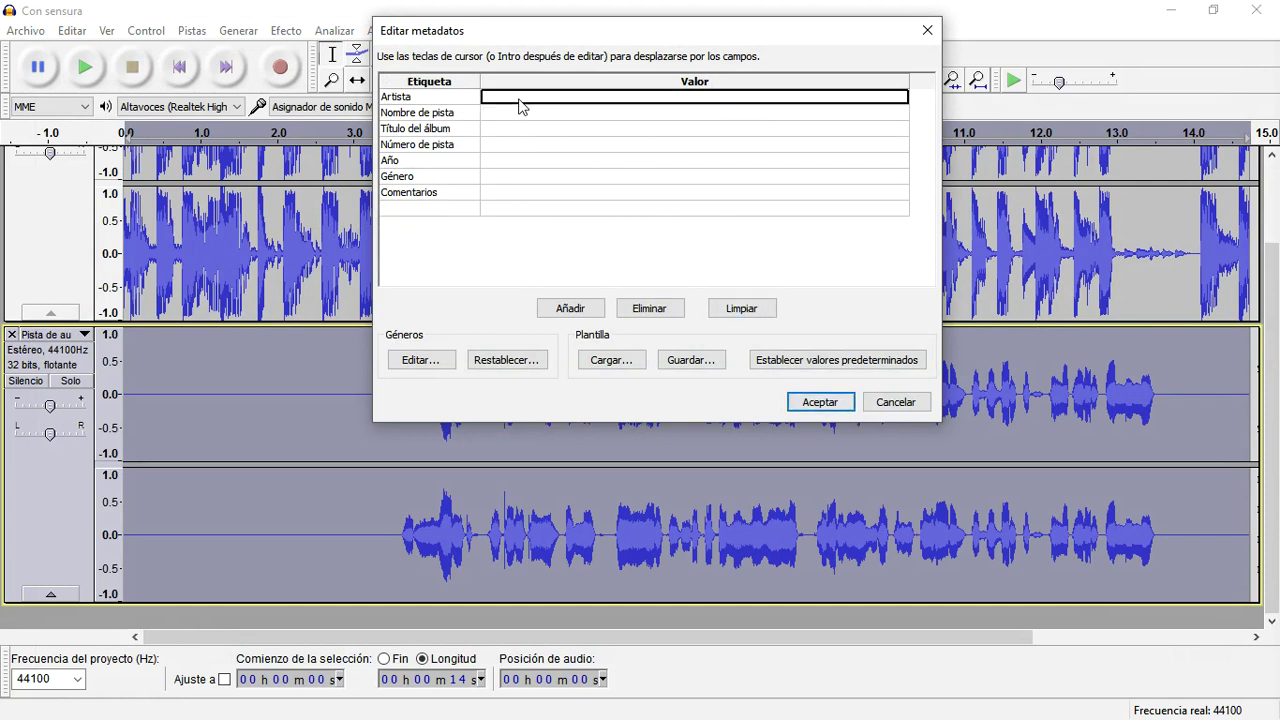
type("slv")
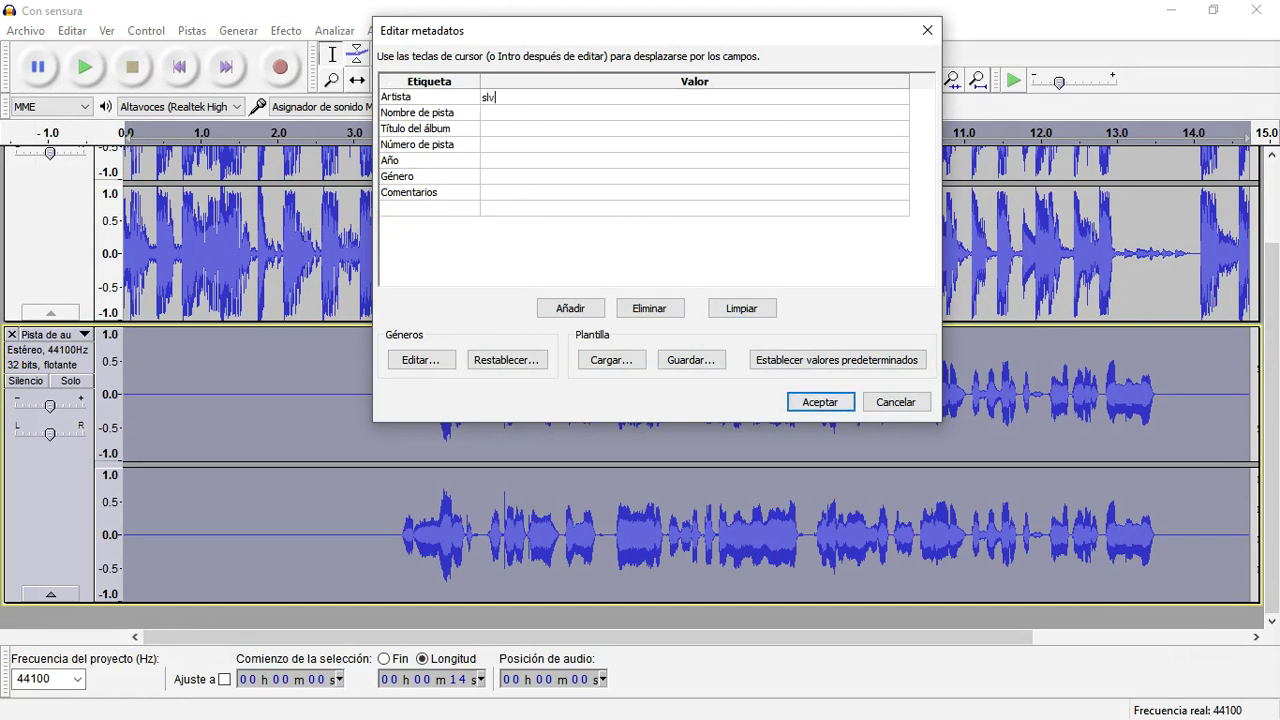
left_click(820, 401)
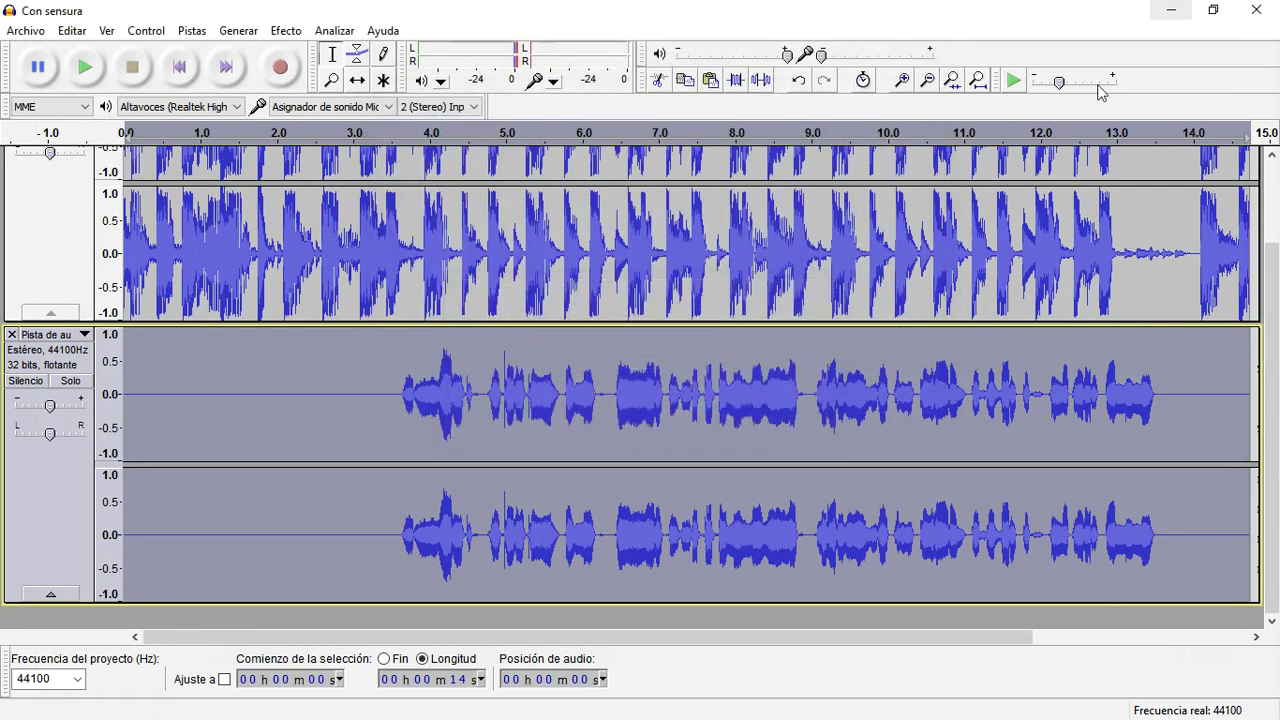
Switch to VirtualDJ, refresh the Escritorio folder, and load the exported reggaeton track onto deck A
key("alt+Tab")
key("alt+Tab")
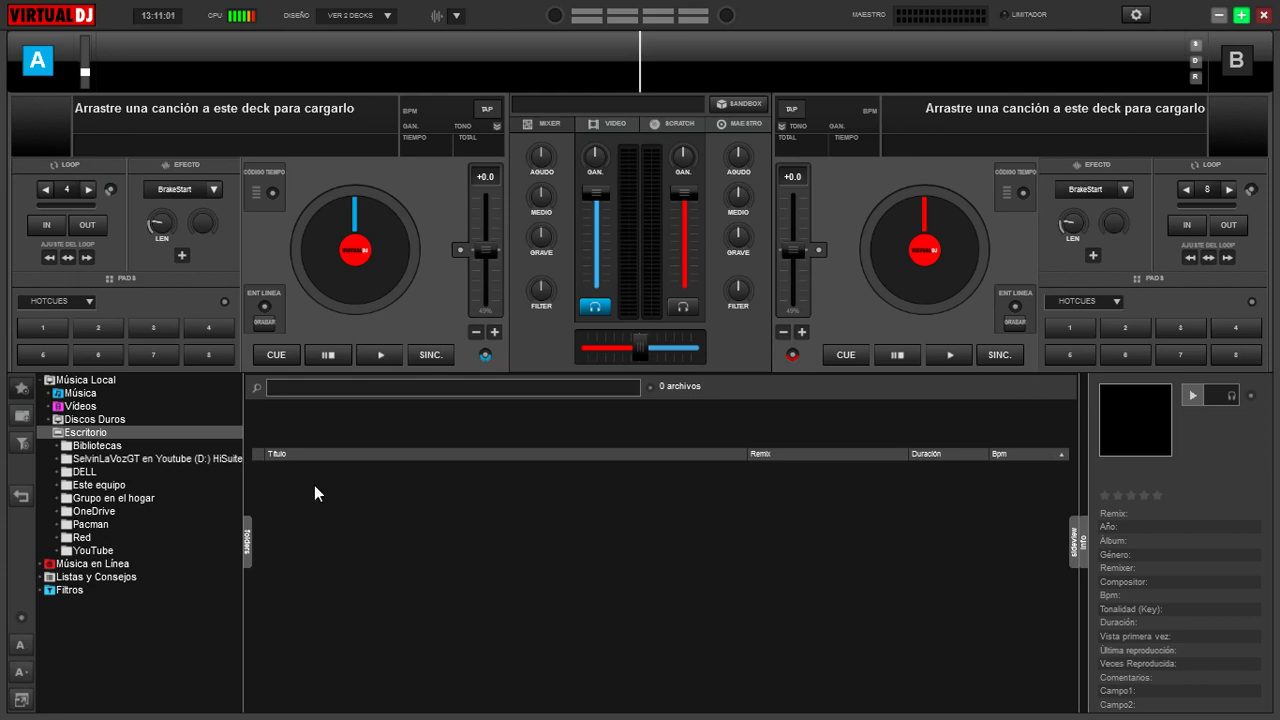
left_click(82, 433)
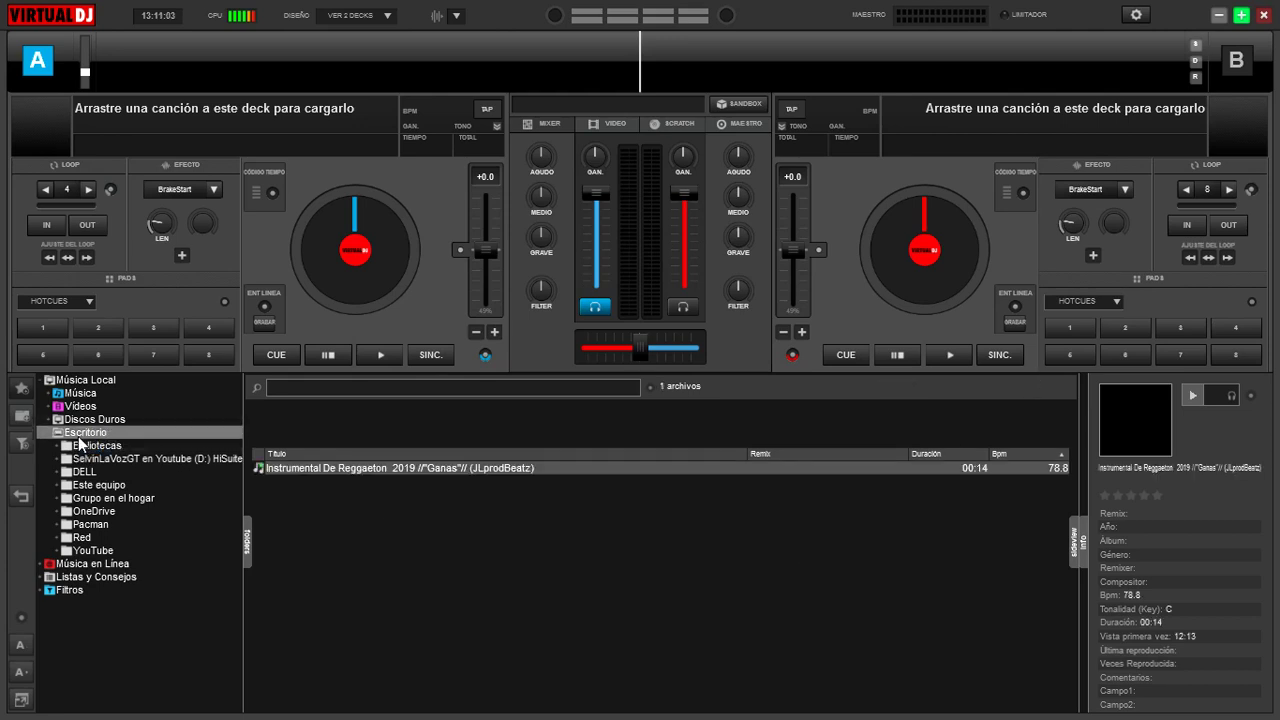
left_click(371, 469)
left_click_drag(371, 469, 341, 247)
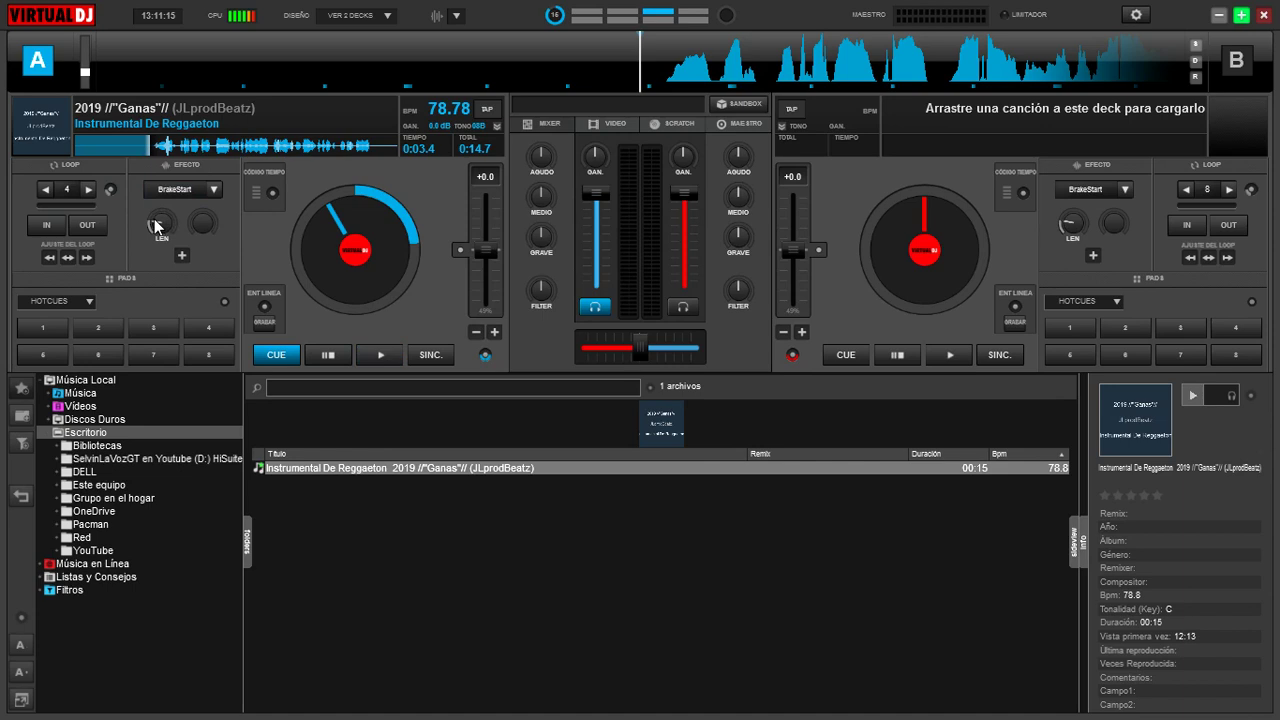
Play a short stretch of the track on deck A, pause it, and return it to the cue point
mouse_move(155, 225)
left_click(365, 355)
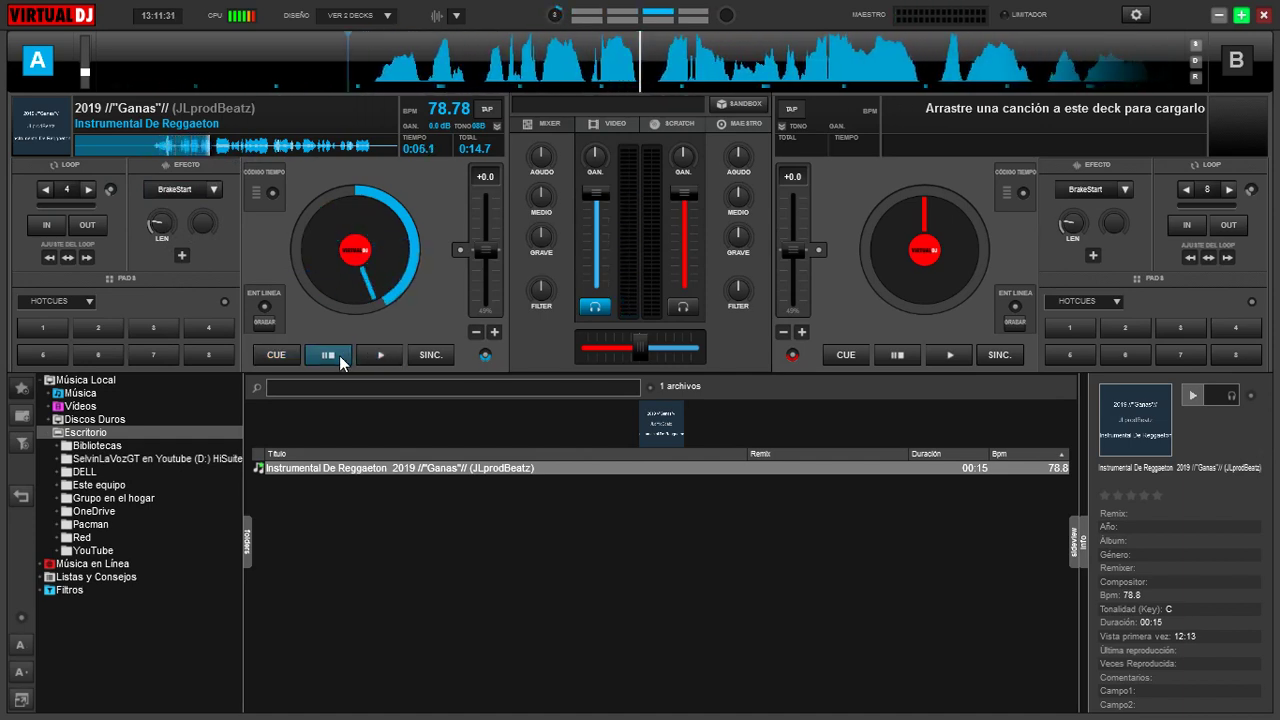
left_click(338, 360)
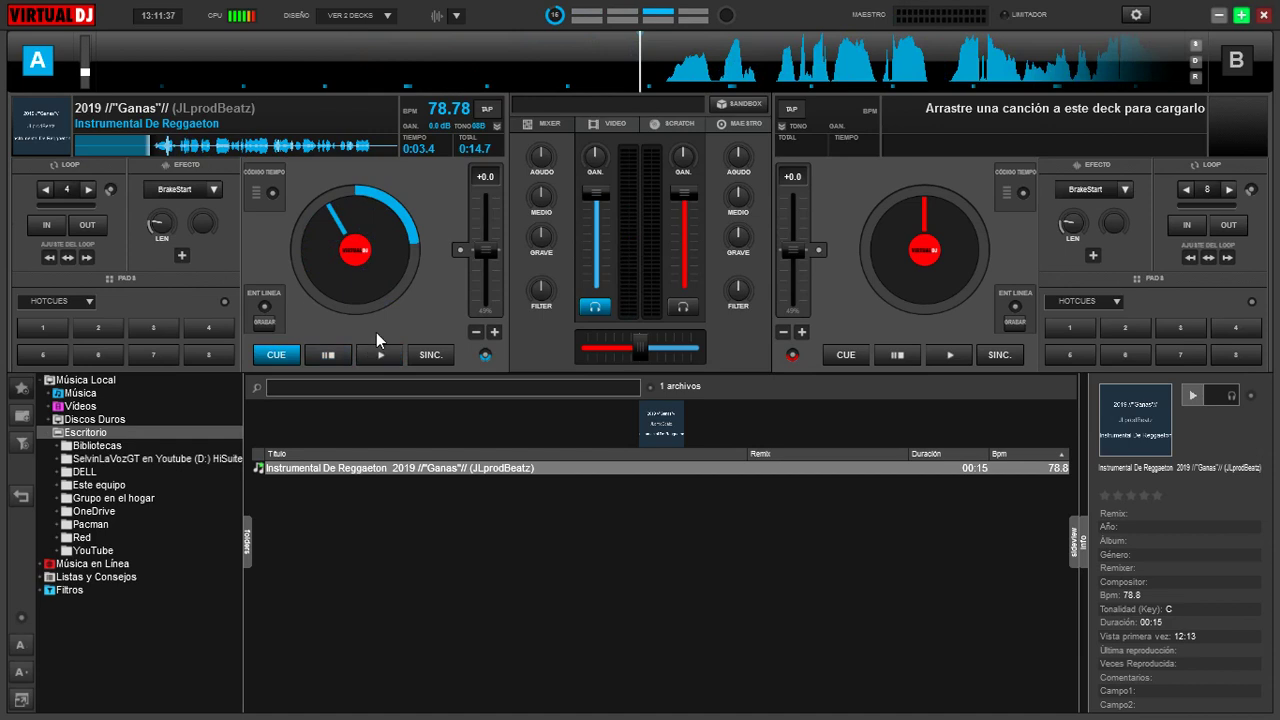
Start recording the mix to Mix 2018.mp3 on the Desktop in MP3 format, and close the settings
left_click(1140, 16)
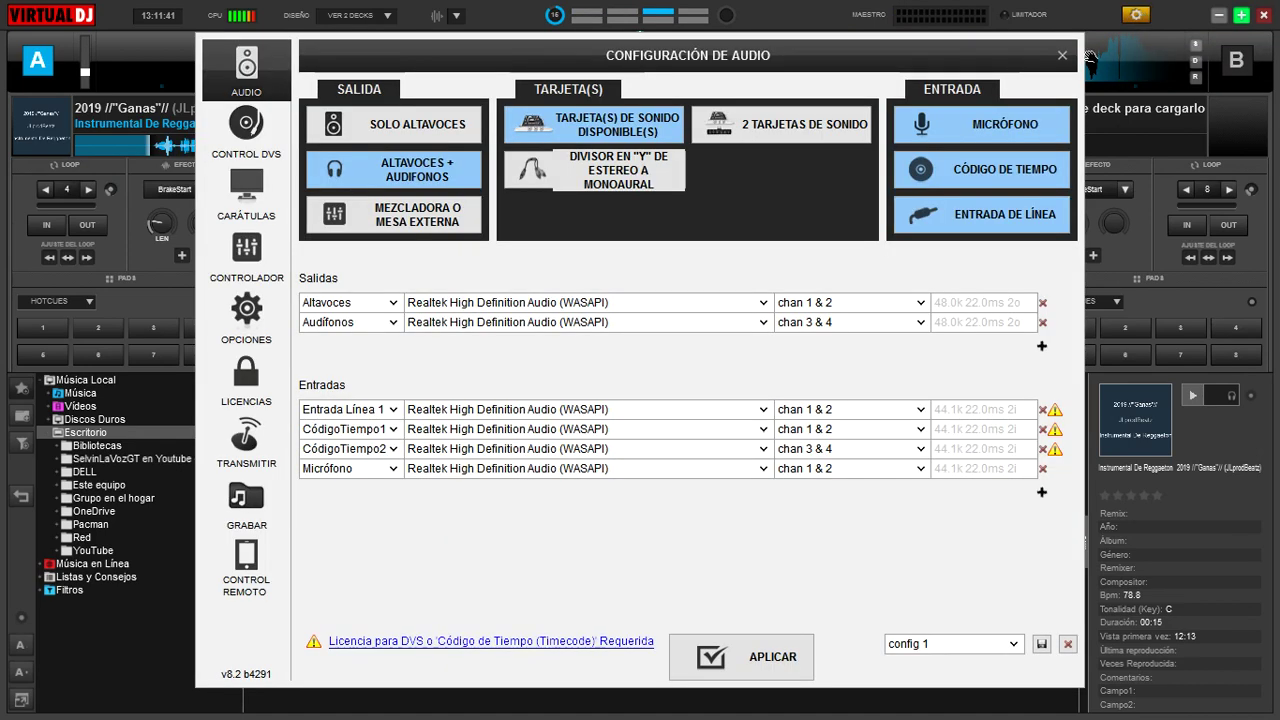
left_click(258, 514)
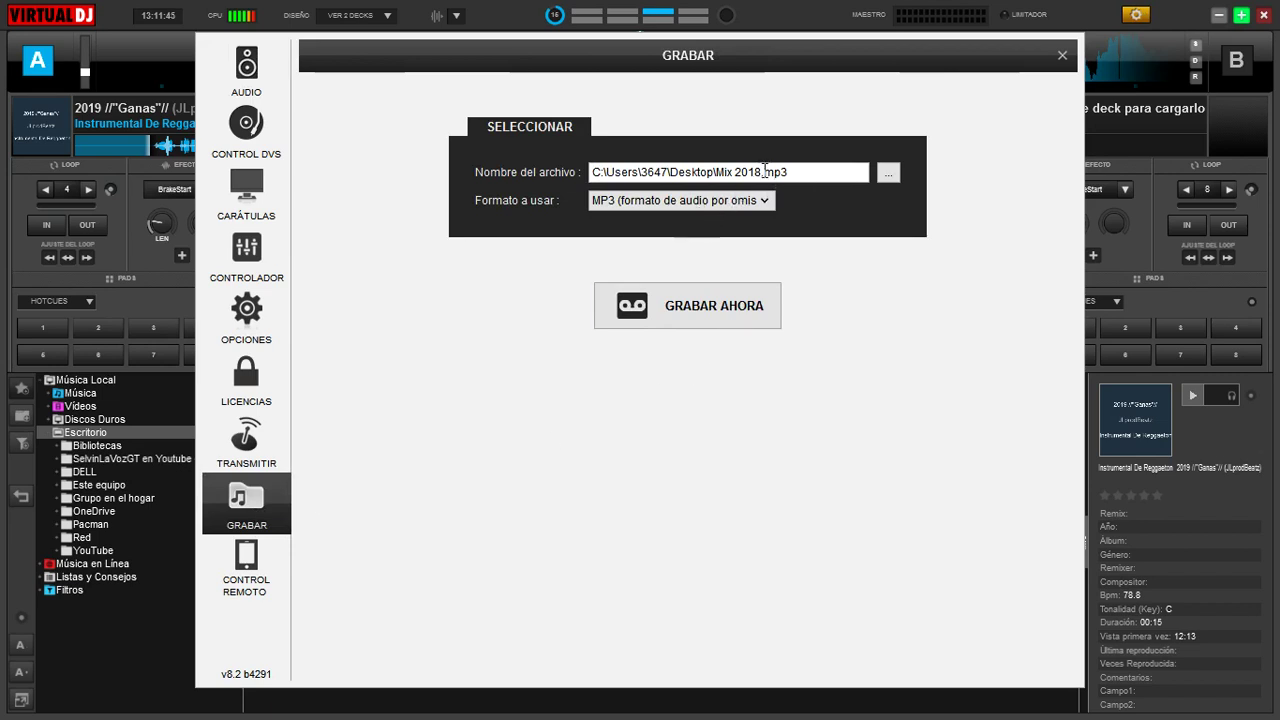
left_click(731, 316)
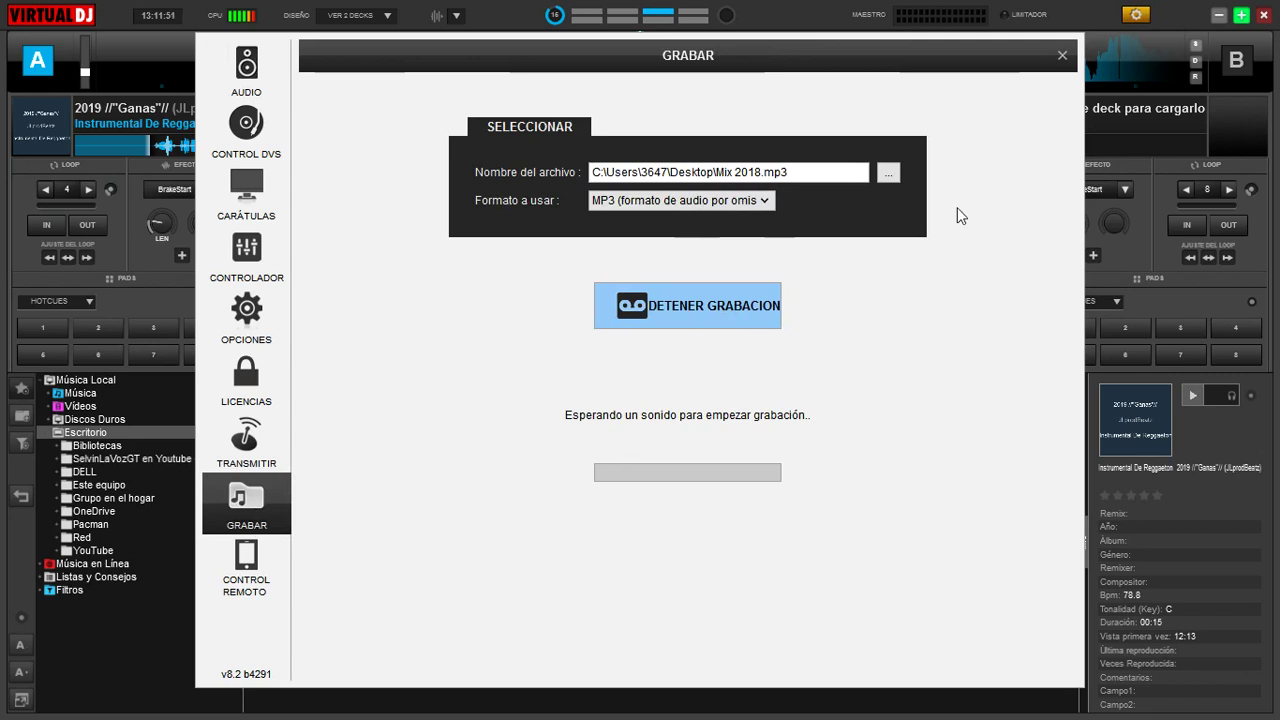
left_click(1062, 55)
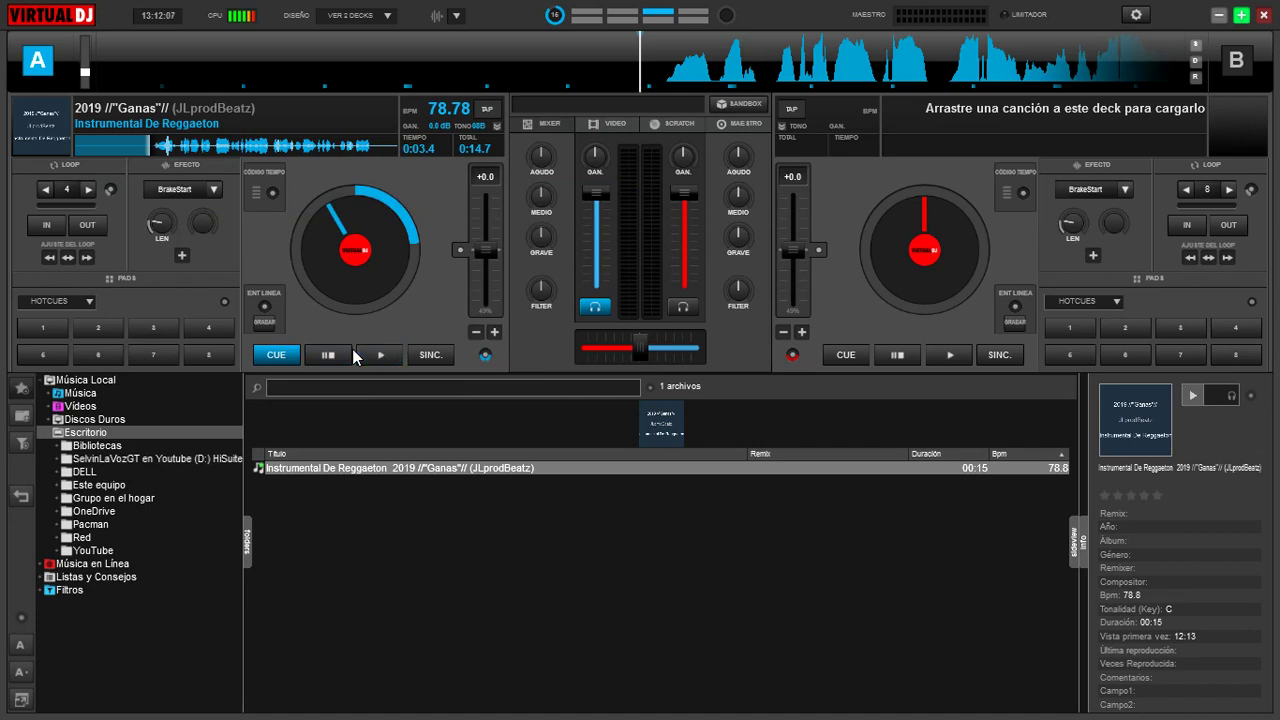
Play the track on deck A for a few seconds, stop the Mix 2018.mp3 recording, and close the settings
left_click(182, 189)
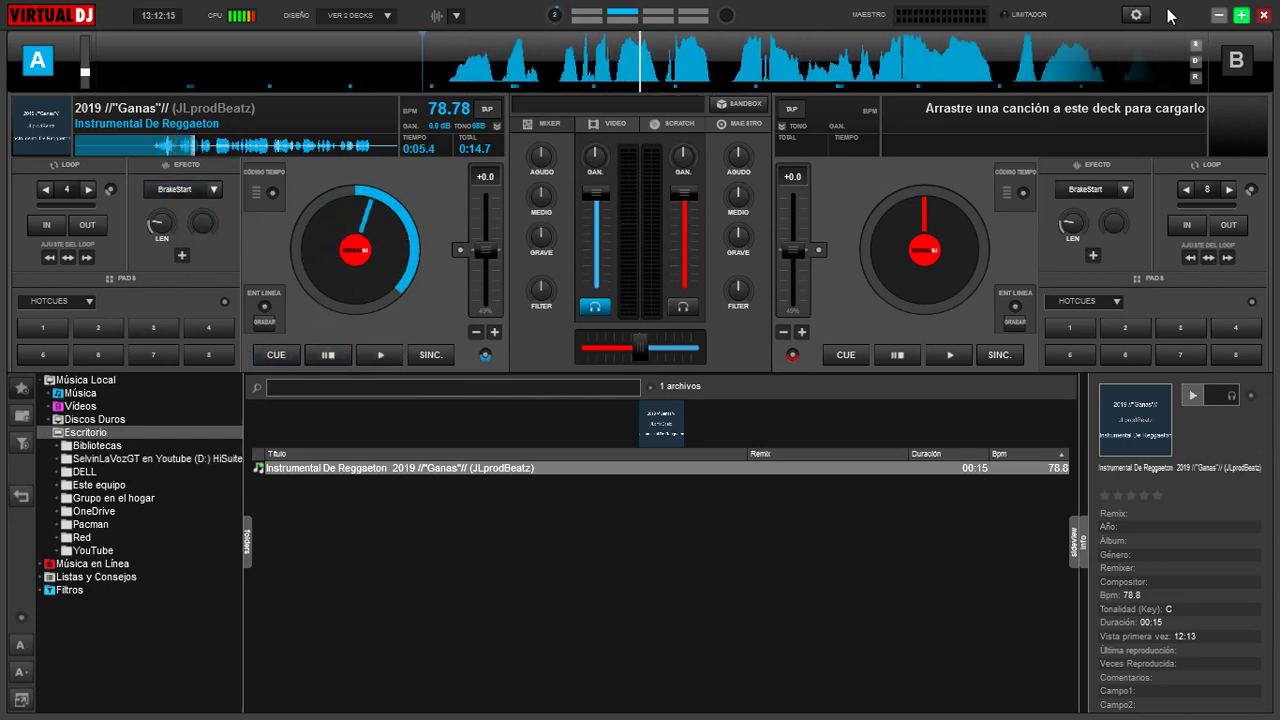
left_click(1136, 14)
left_click(247, 505)
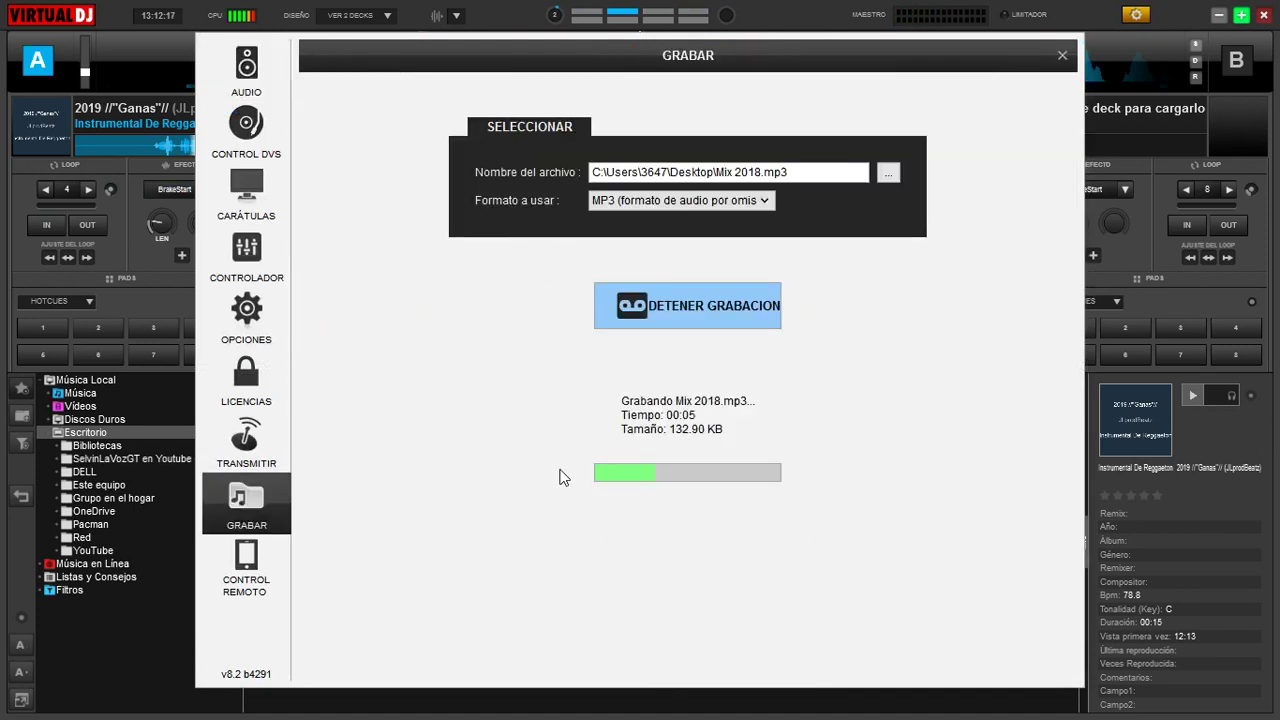
left_click(713, 309)
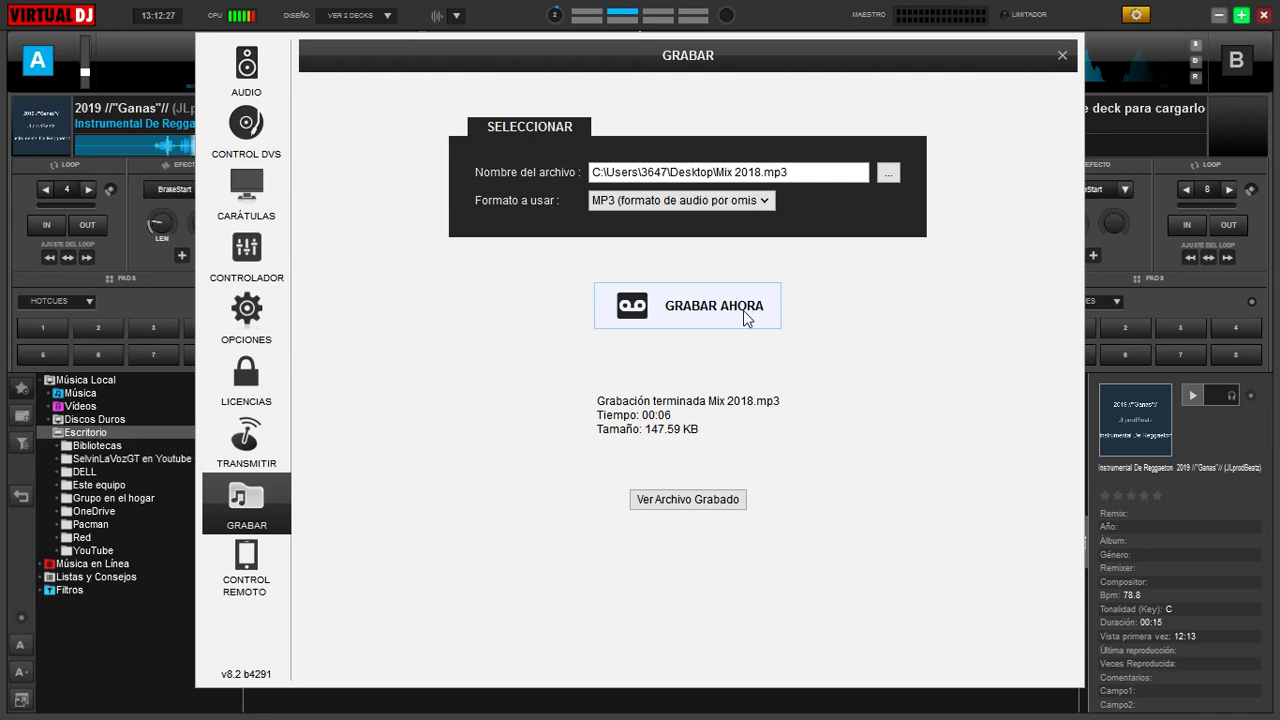
left_click(1062, 58)
Minimize VirtualDJ and Audacity, and show the icons on the Windows desktop
left_click(1218, 15)
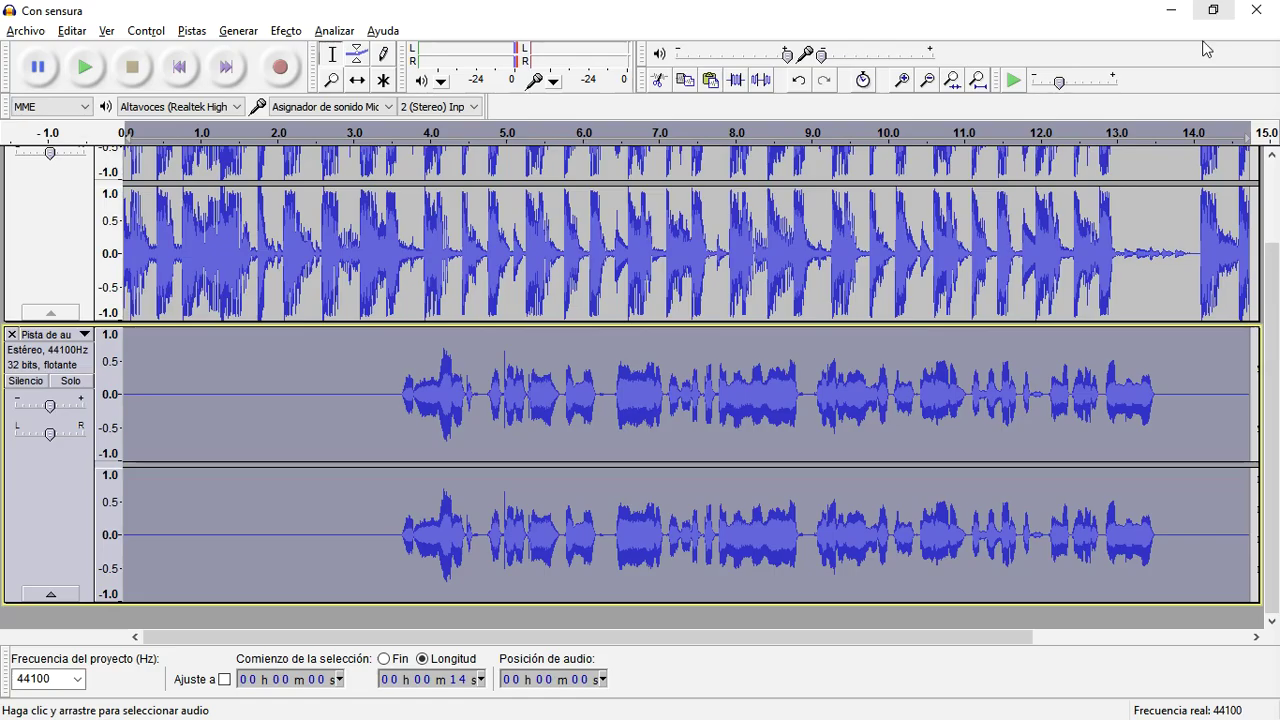
left_click(1170, 10)
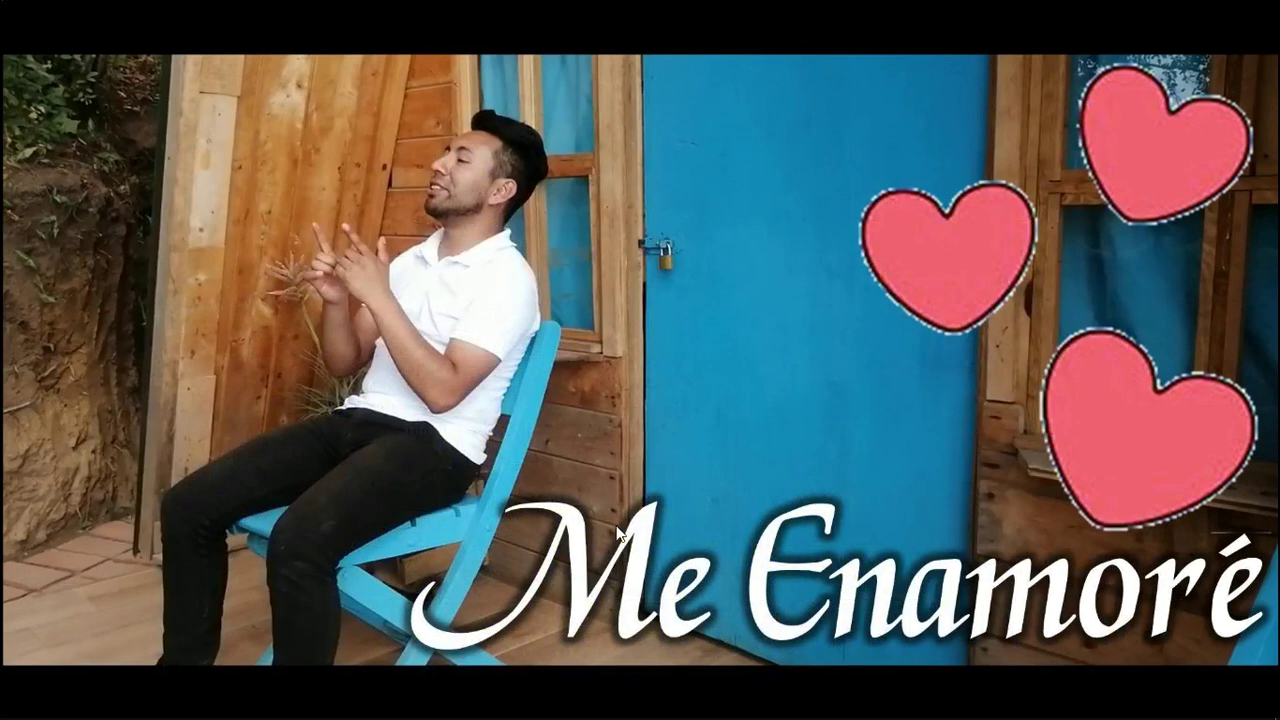
right_click(621, 504)
mouse_move(724, 242)
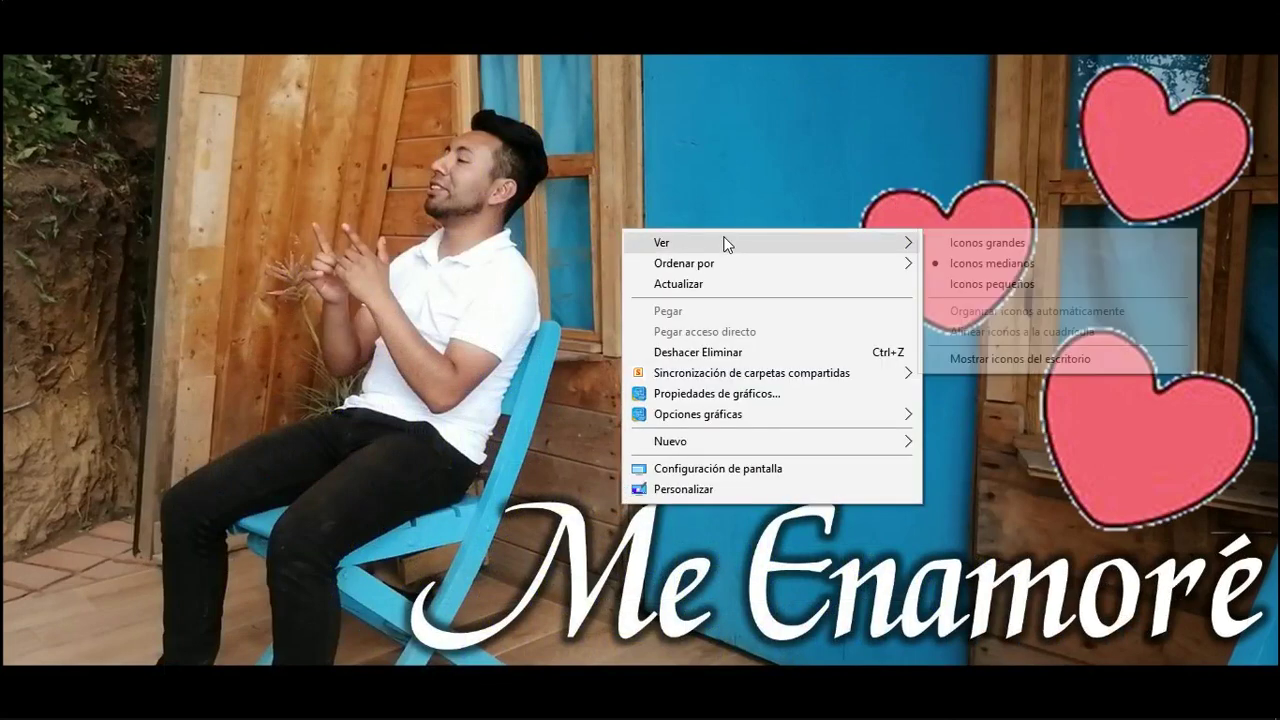
left_click(986, 358)
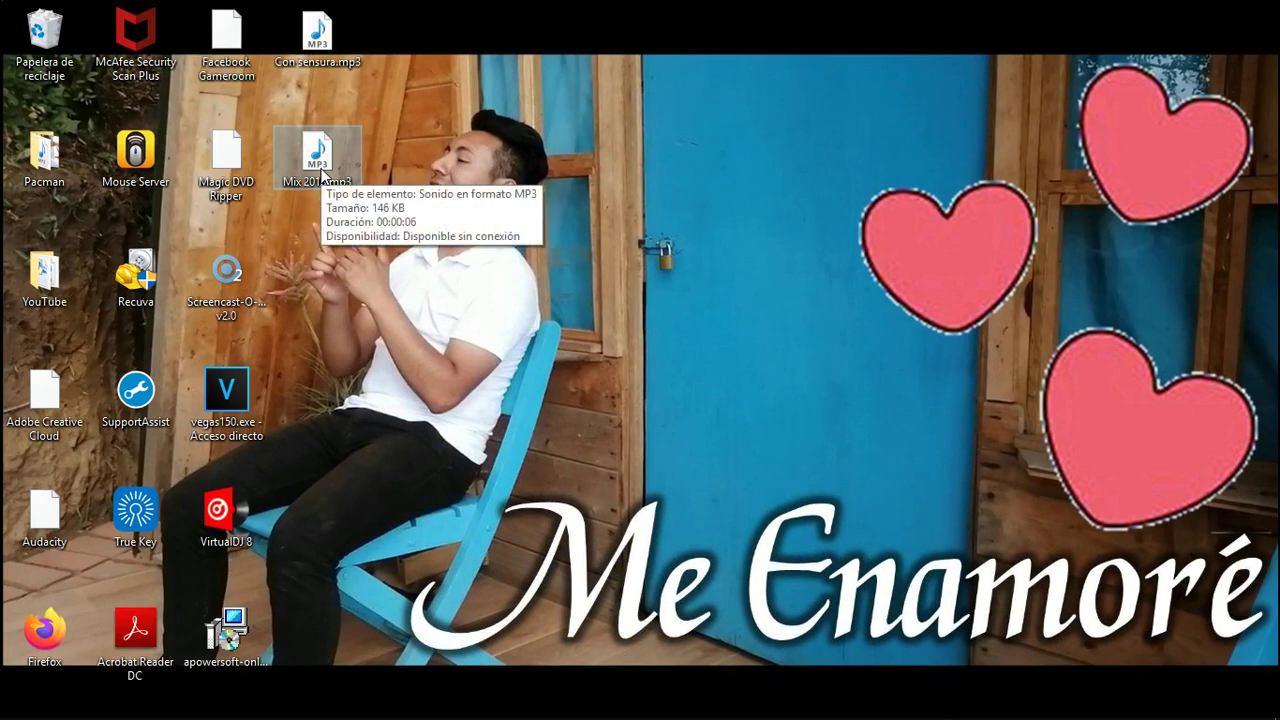
Import Mix 2018.mp3 from the desktop into the open Audacity project and play its track solo
left_click_drag(322, 175, 343, 686)
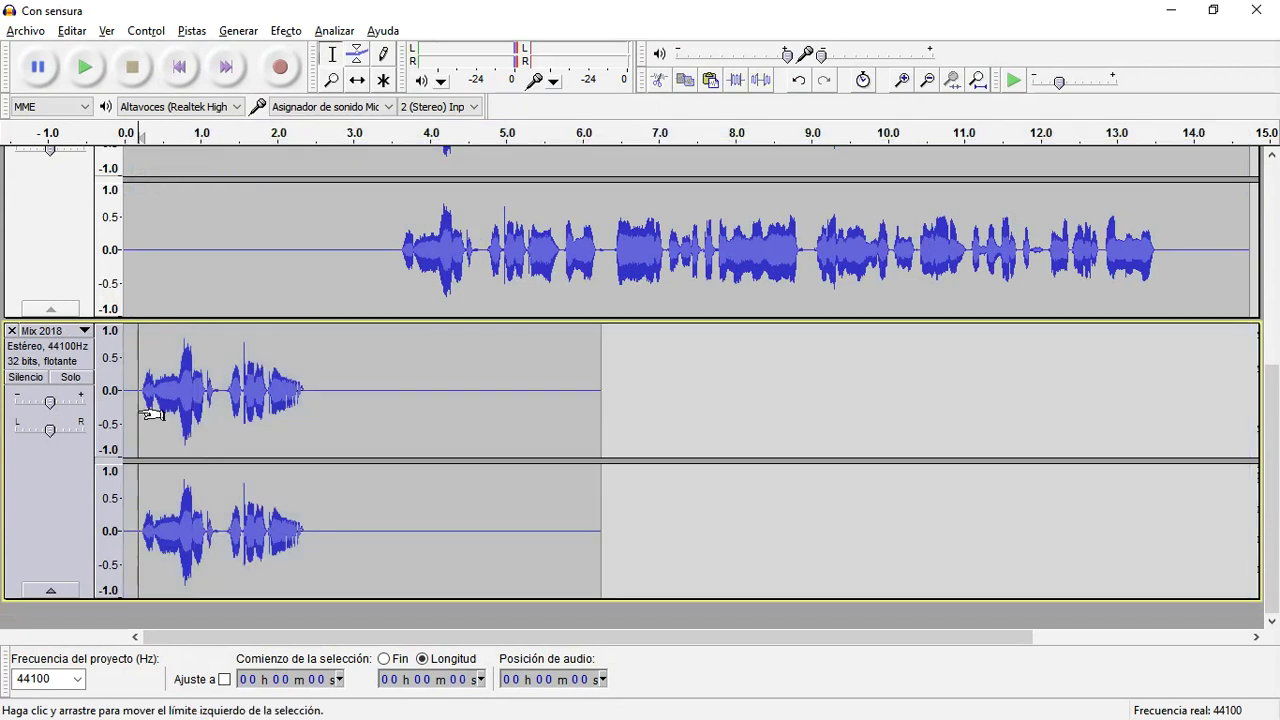
left_click(138, 410)
left_click(70, 379)
key("space")
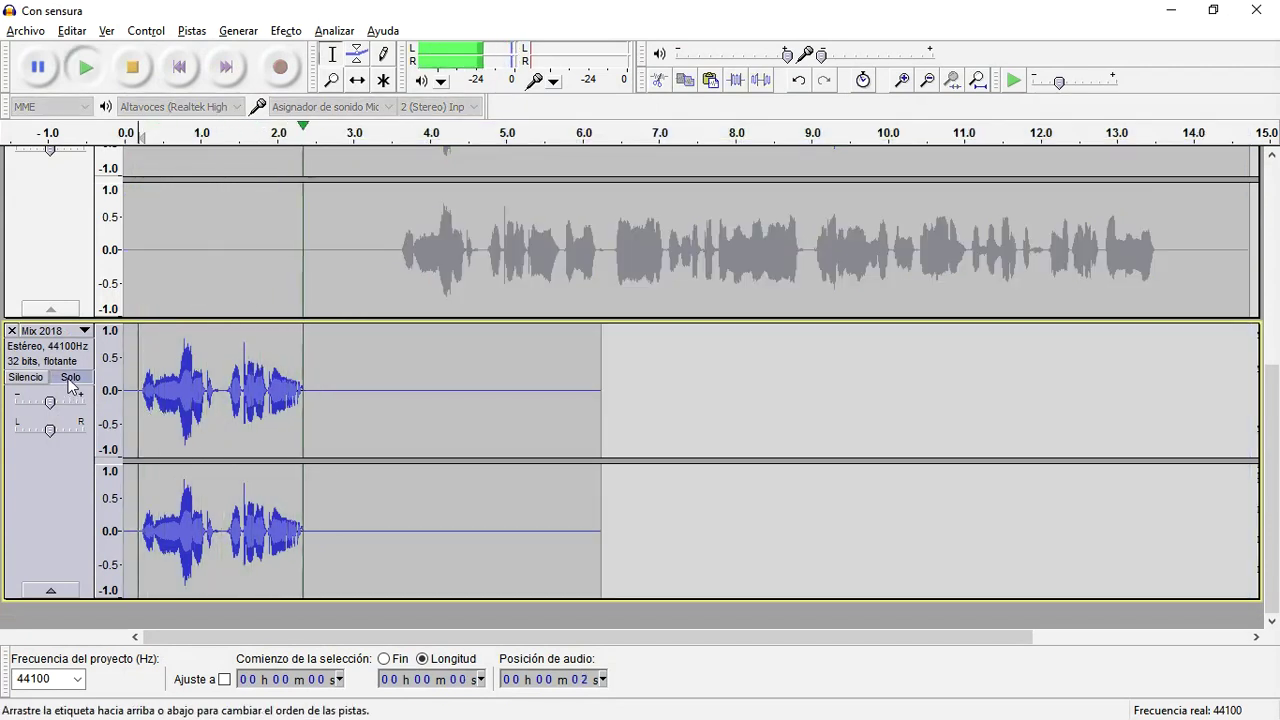
left_click(70, 380)
key("space")
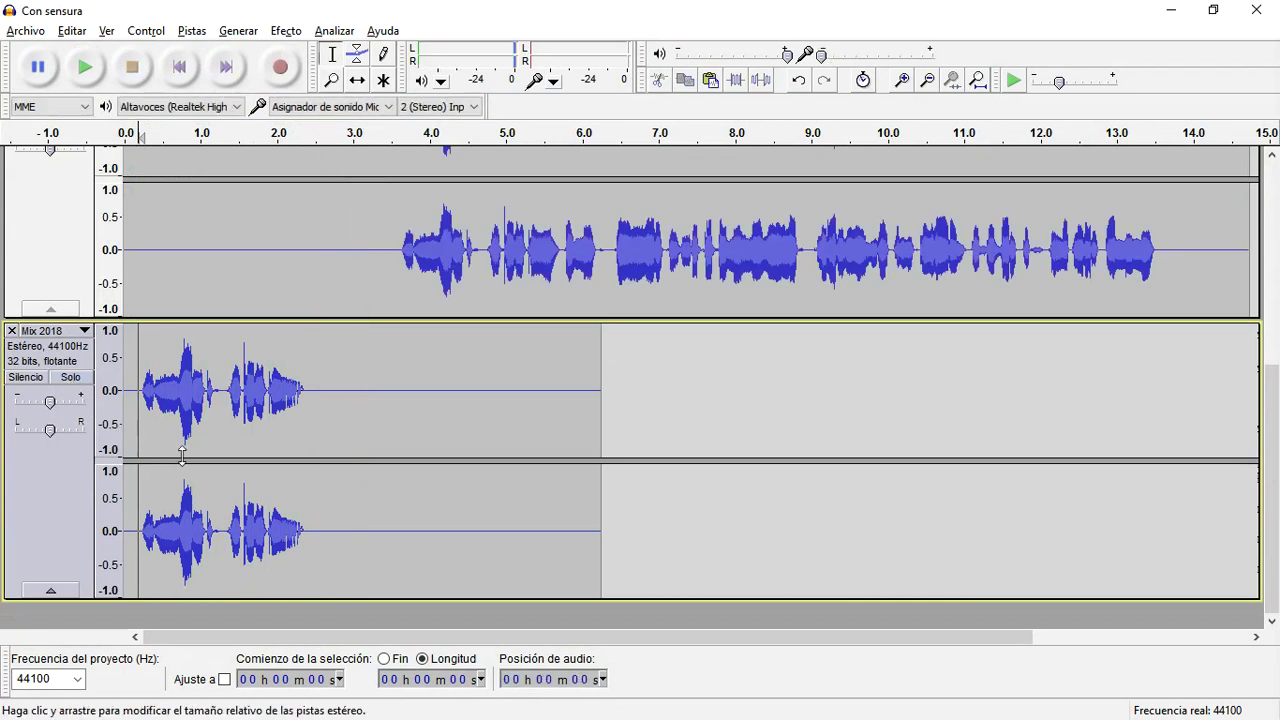
Cut the whole Mix 2018 clip and paste it back on its track at about 3.3 s
scroll(170, 445, "up", 2)
scroll(187, 420, "down", 2)
double_click(187, 407)
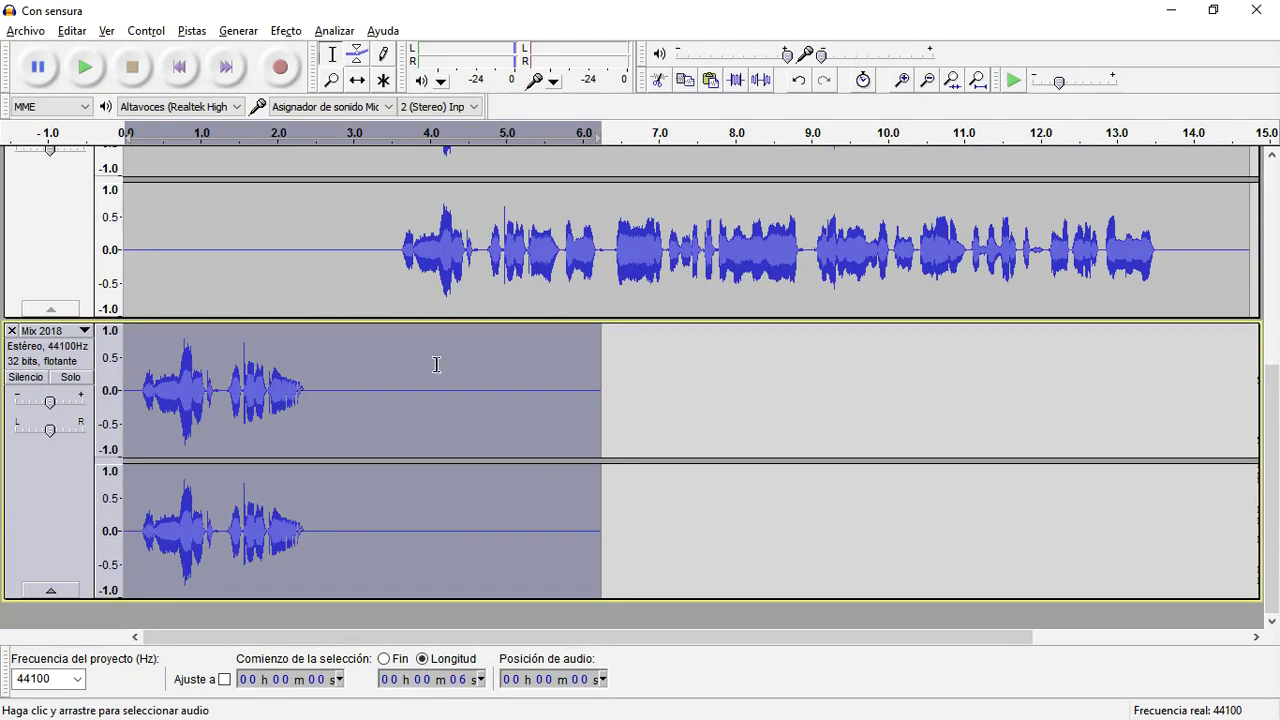
left_click(644, 388)
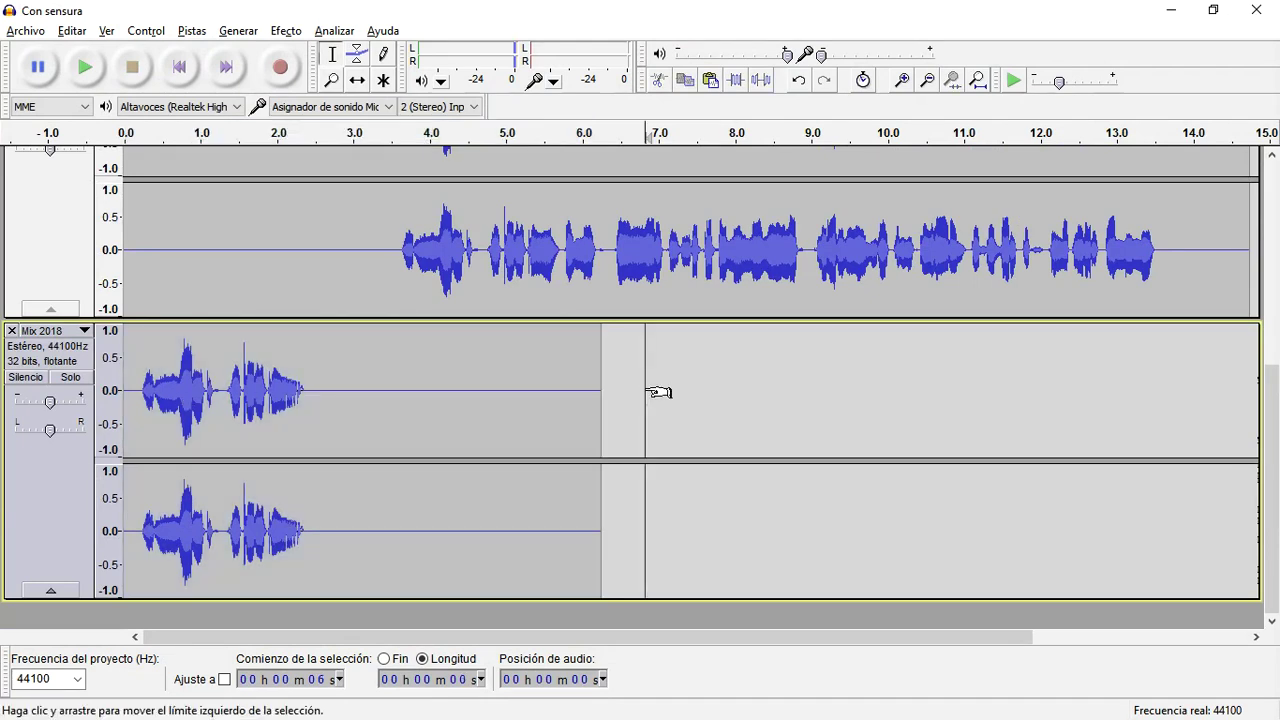
double_click(279, 389)
key("Delete")
left_click(360, 367)
left_click(376, 367)
key("ctrl+v")
scroll(407, 399, "up", 2, "ctrl")
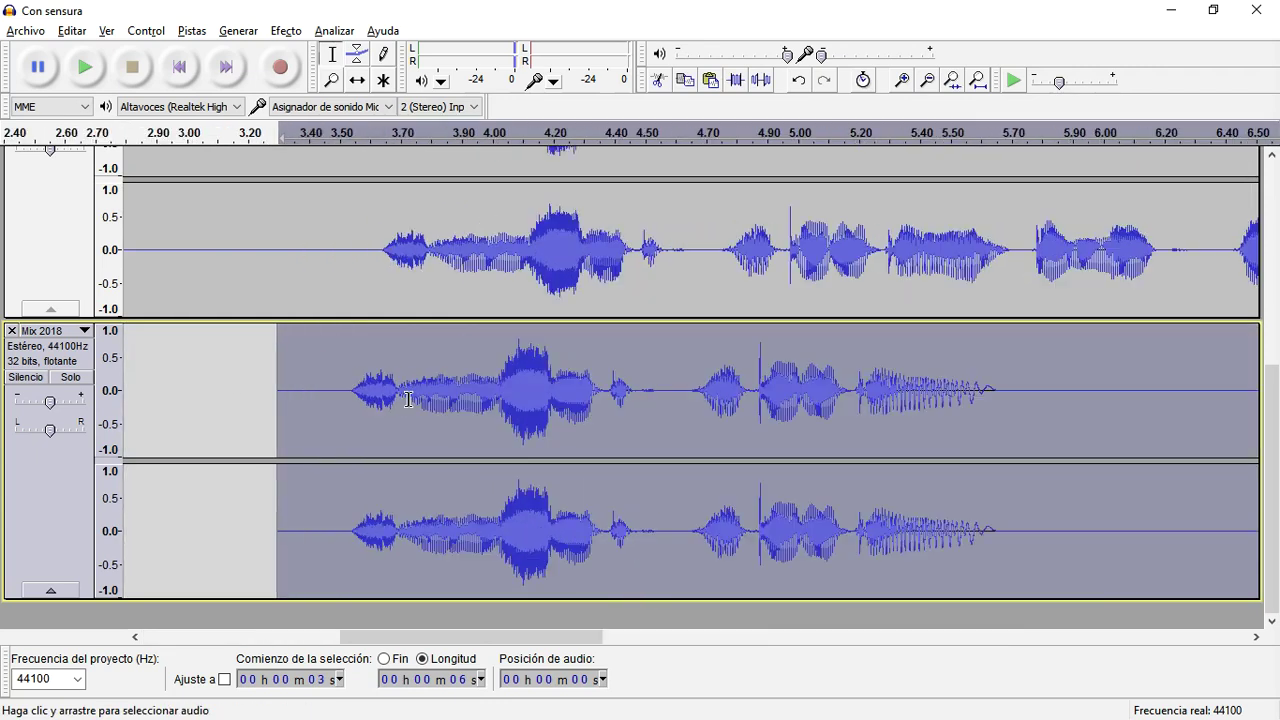
Shift the Mix 2018 clip to about 3.4 s by repeatedly pasting a sliver of silence ahead of it, matching the vocal above
left_click(203, 416)
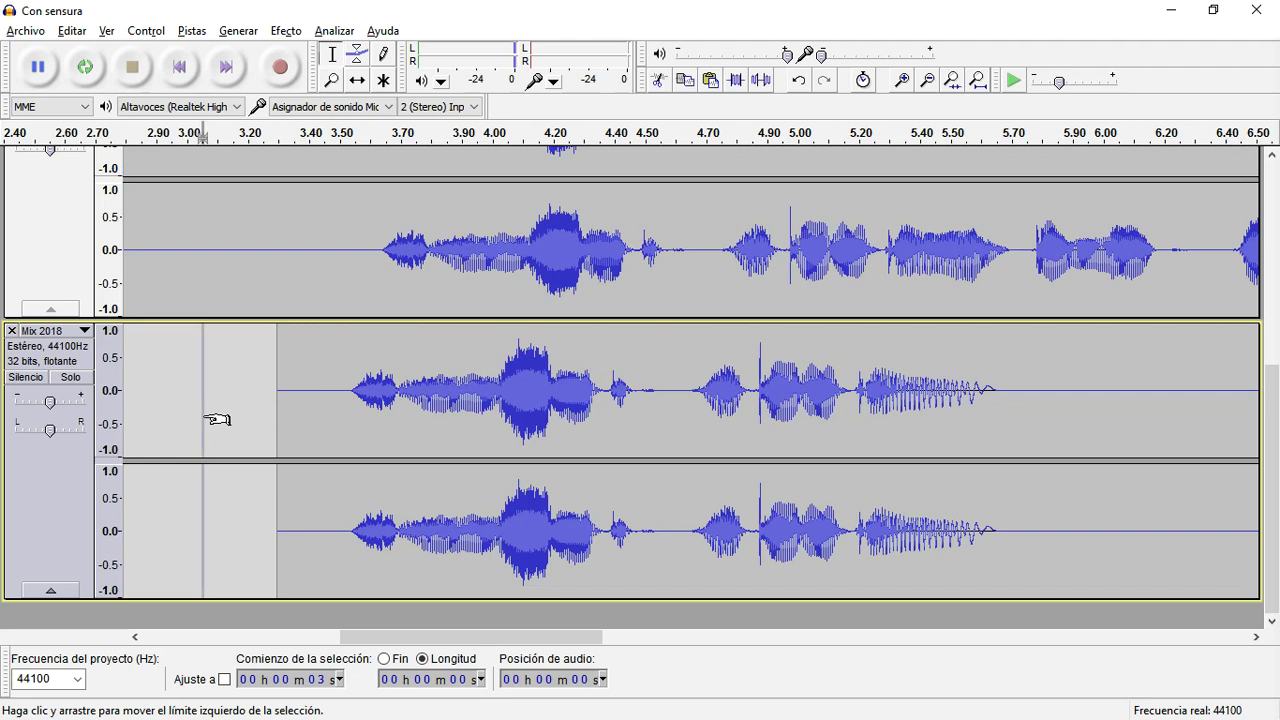
left_click_drag(204, 419, 202, 422)
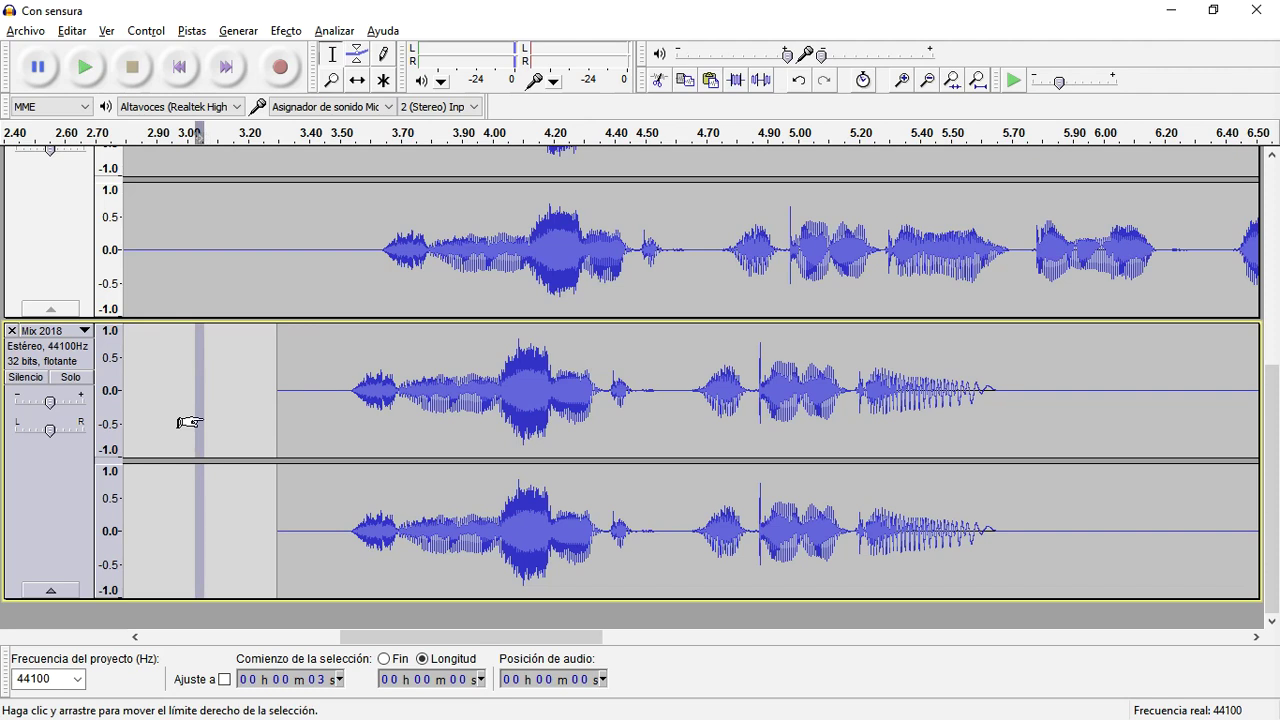
left_click(202, 422)
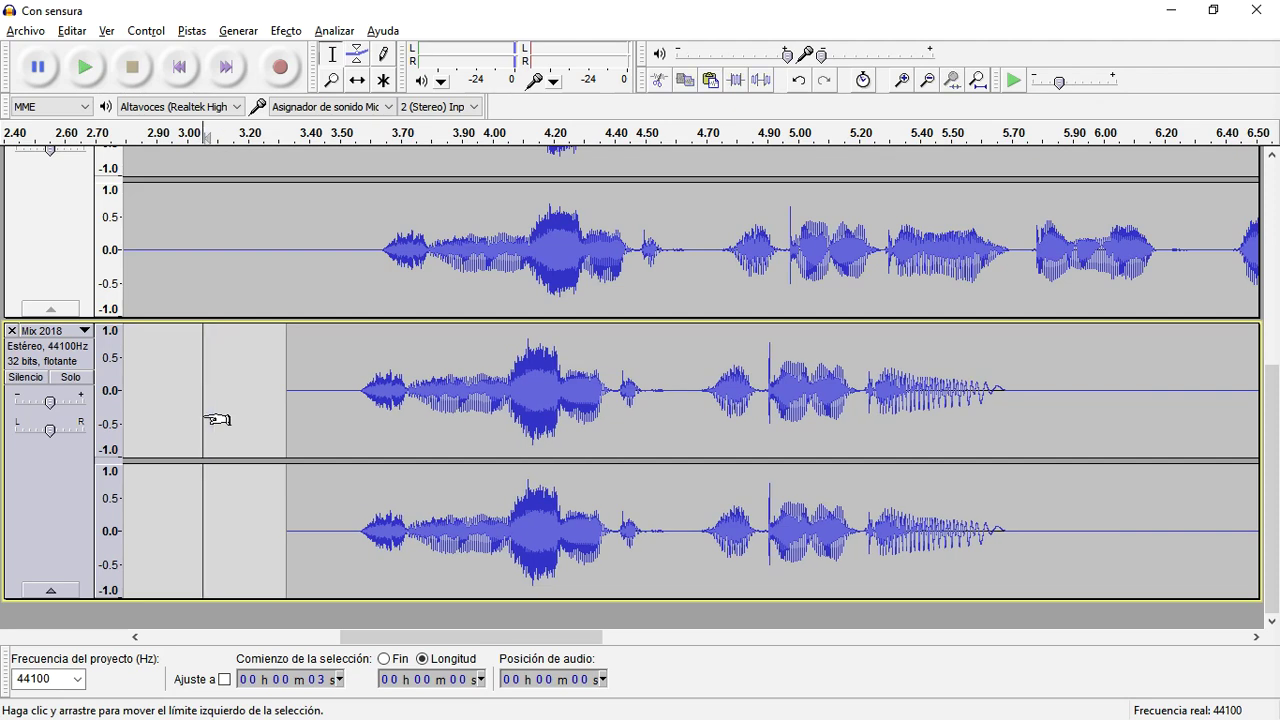
key("ctrl+r")
left_click(214, 420)
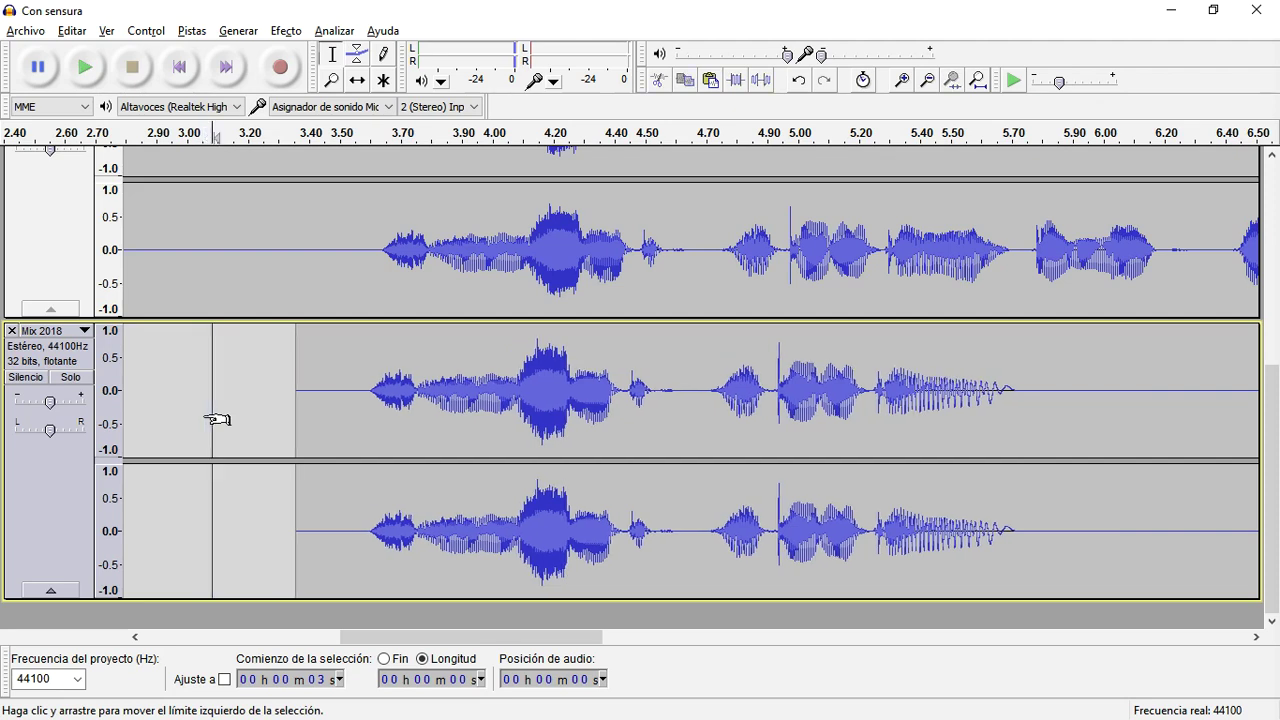
key("ctrl+r")
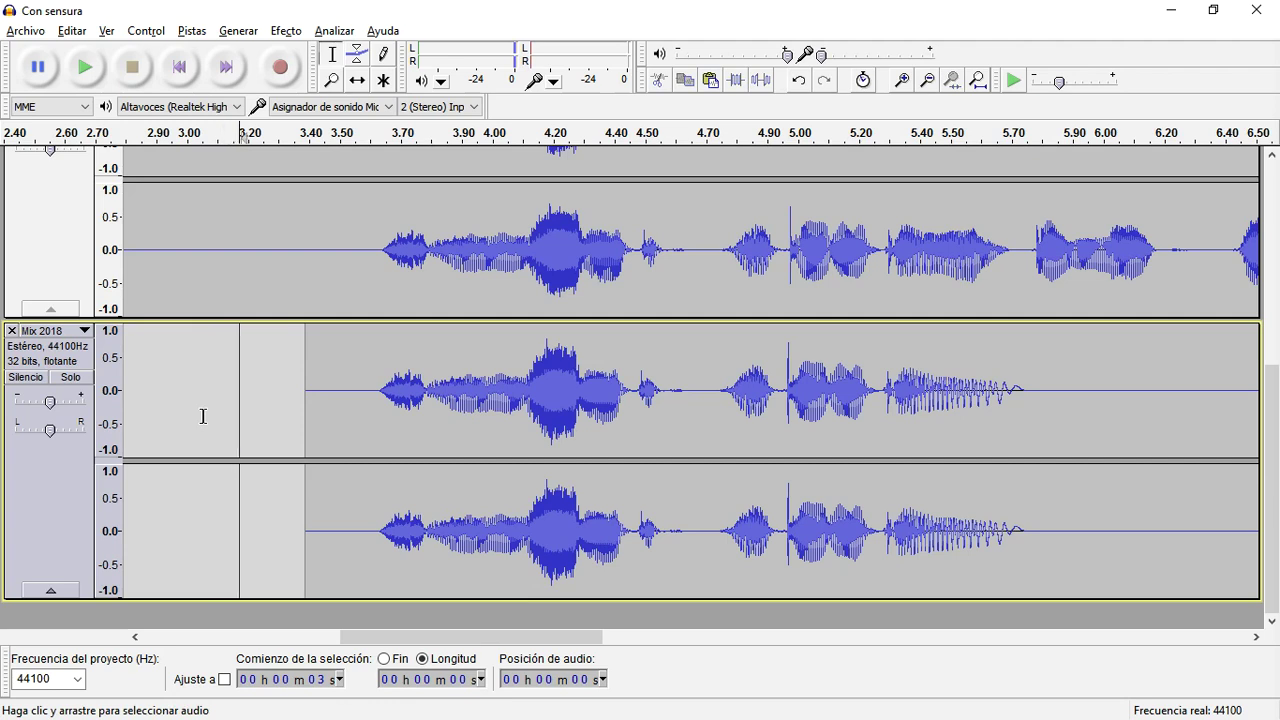
Play the mix from about 3.6 s, then solo Mix 2018 and the vocal track above and play them together
left_click(363, 440)
key("space")
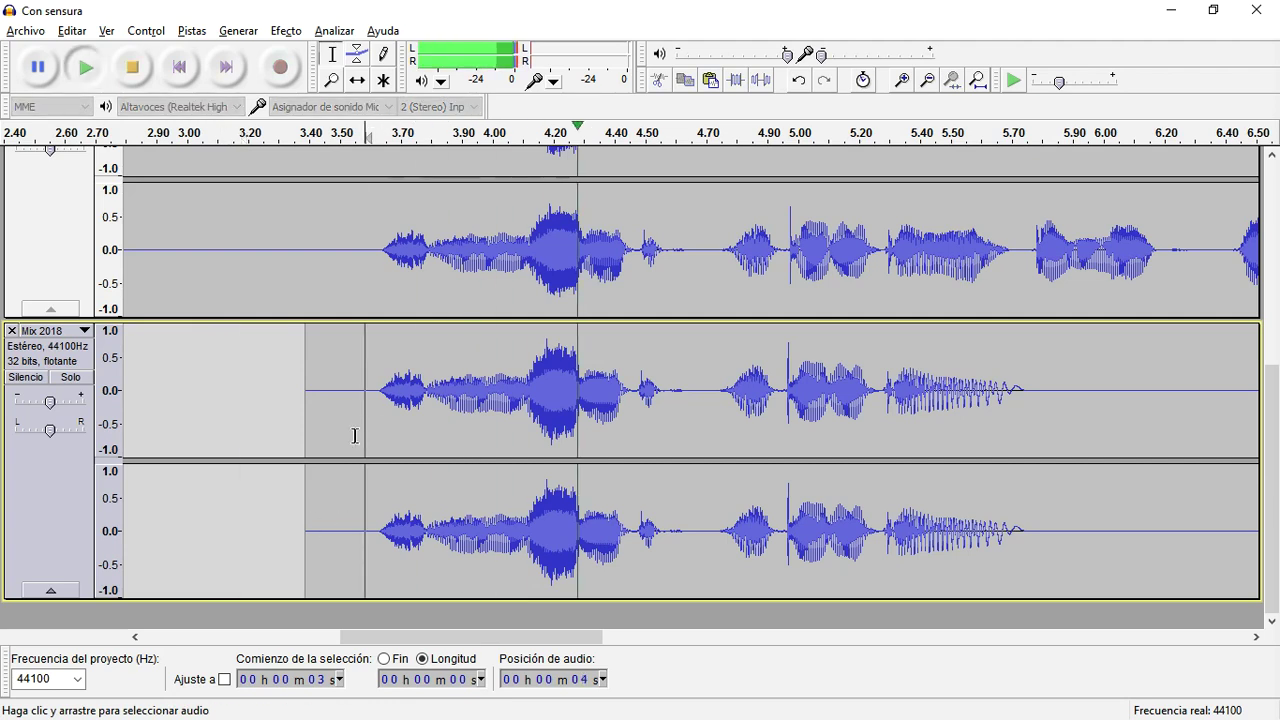
key("space")
left_click(70, 377)
scroll(66, 380, "up", 3)
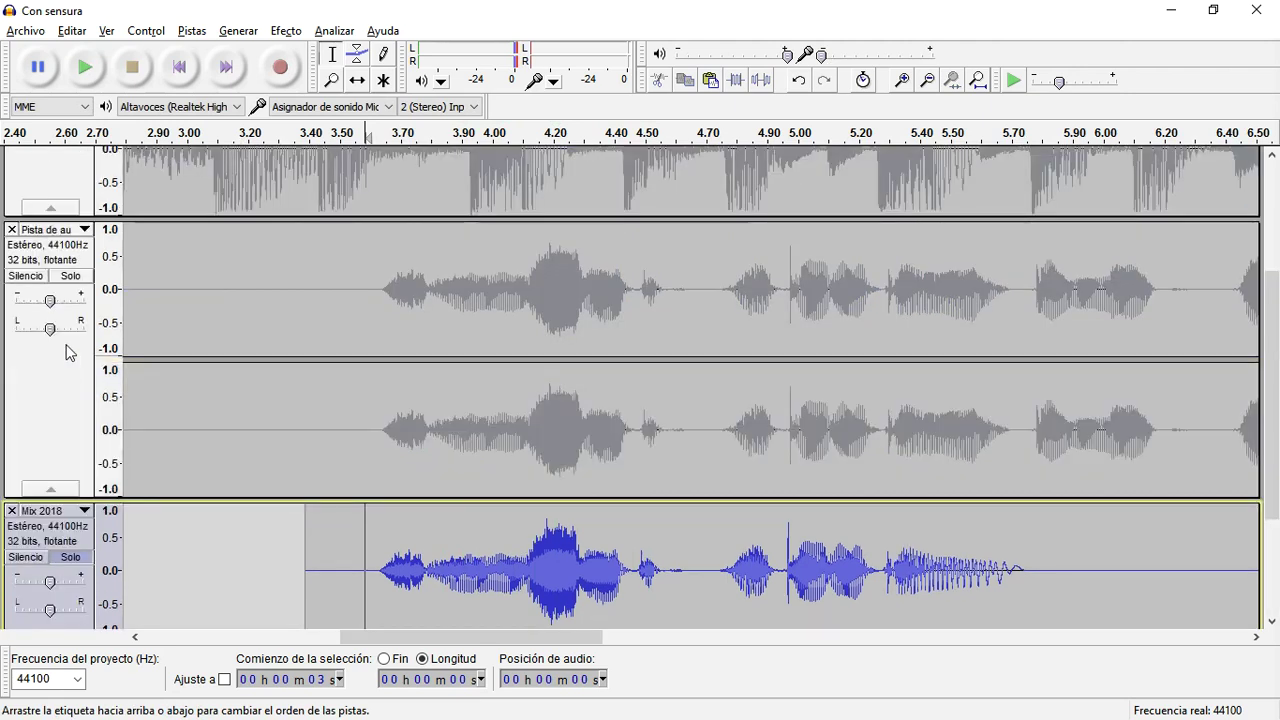
left_click(87, 276)
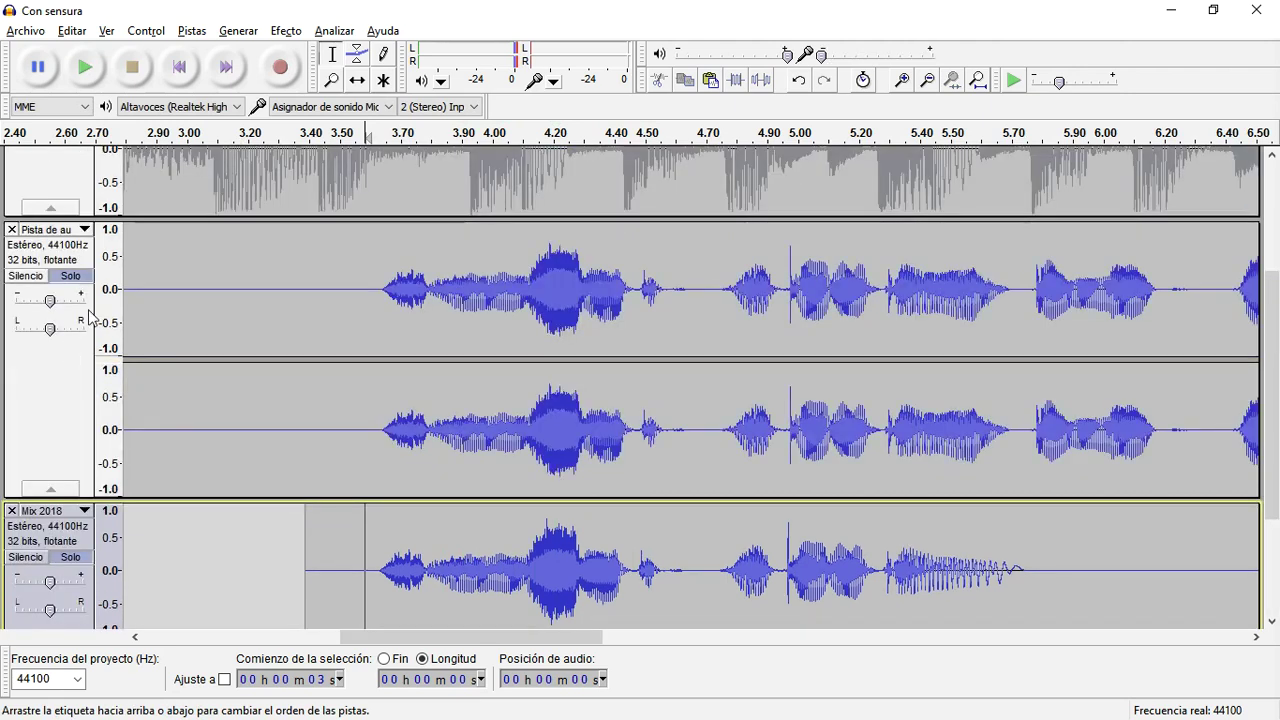
key("space")
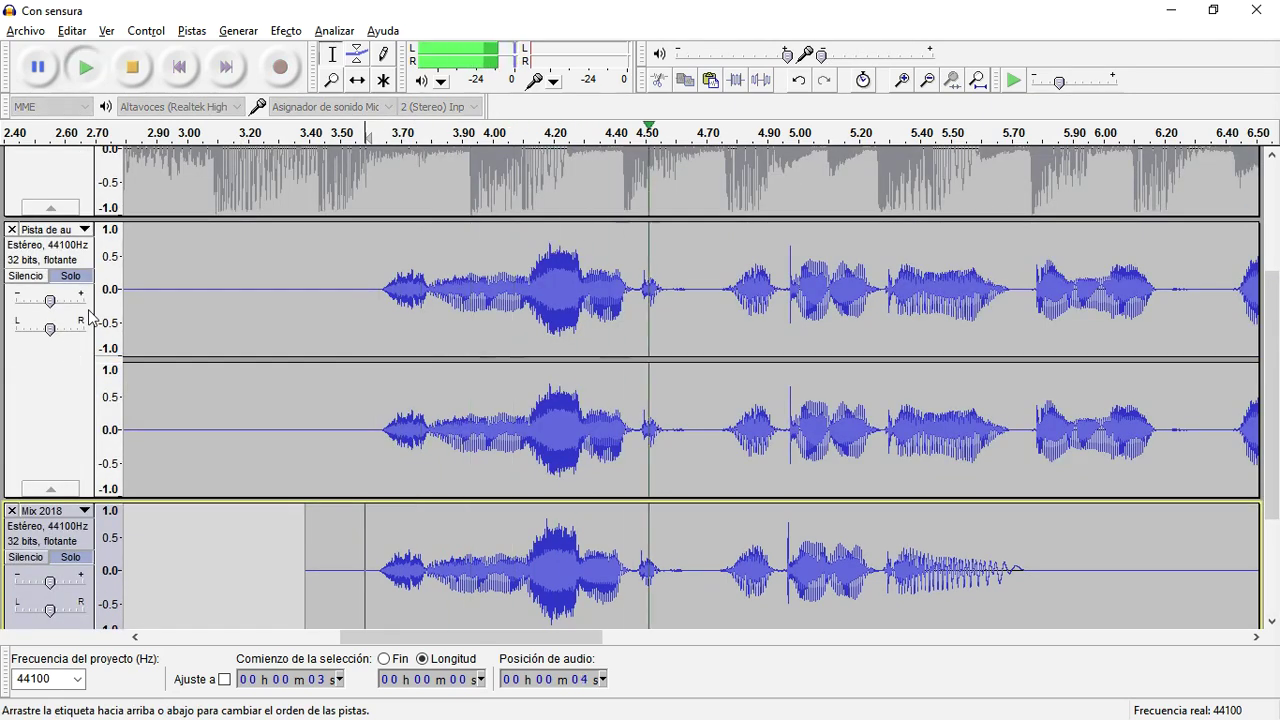
key("space")
Fine-tune the Mix 2018 clip's alignment by pasting tiny slivers of silence before it, playing both soloed tracks to check
scroll(89, 316, "down", 1)
left_click(180, 423)
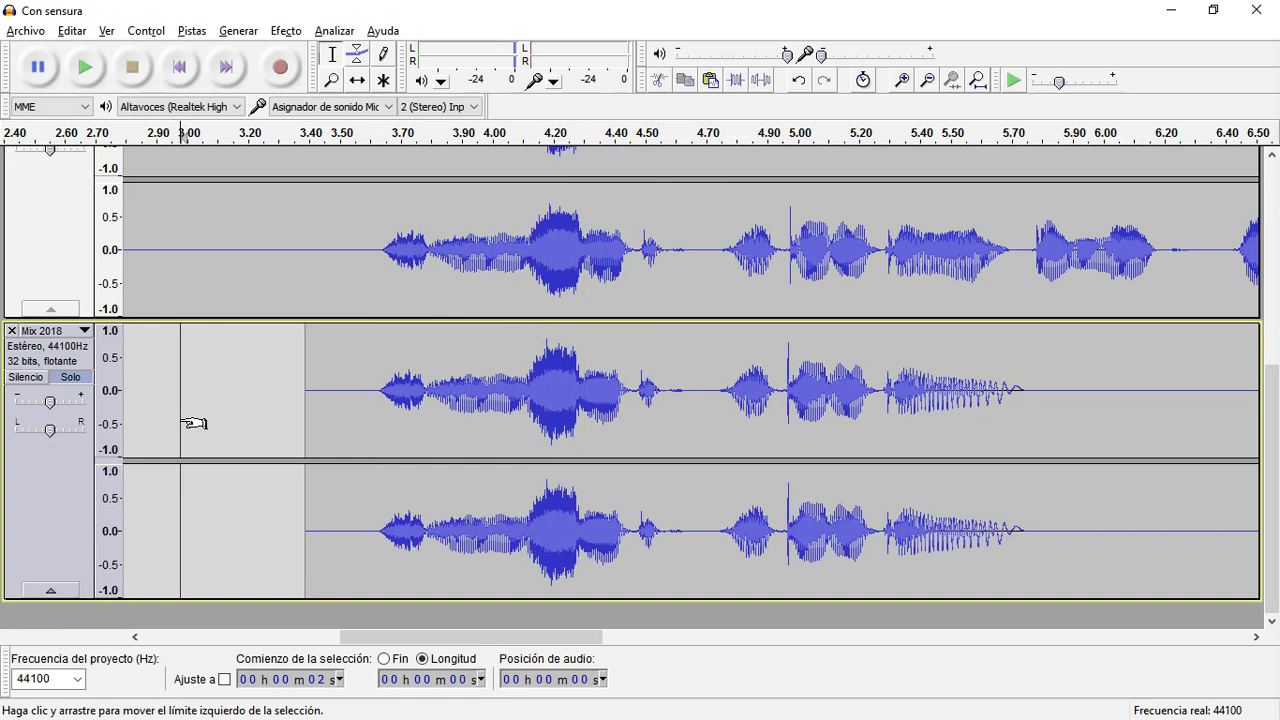
left_click(298, 395)
key("space")
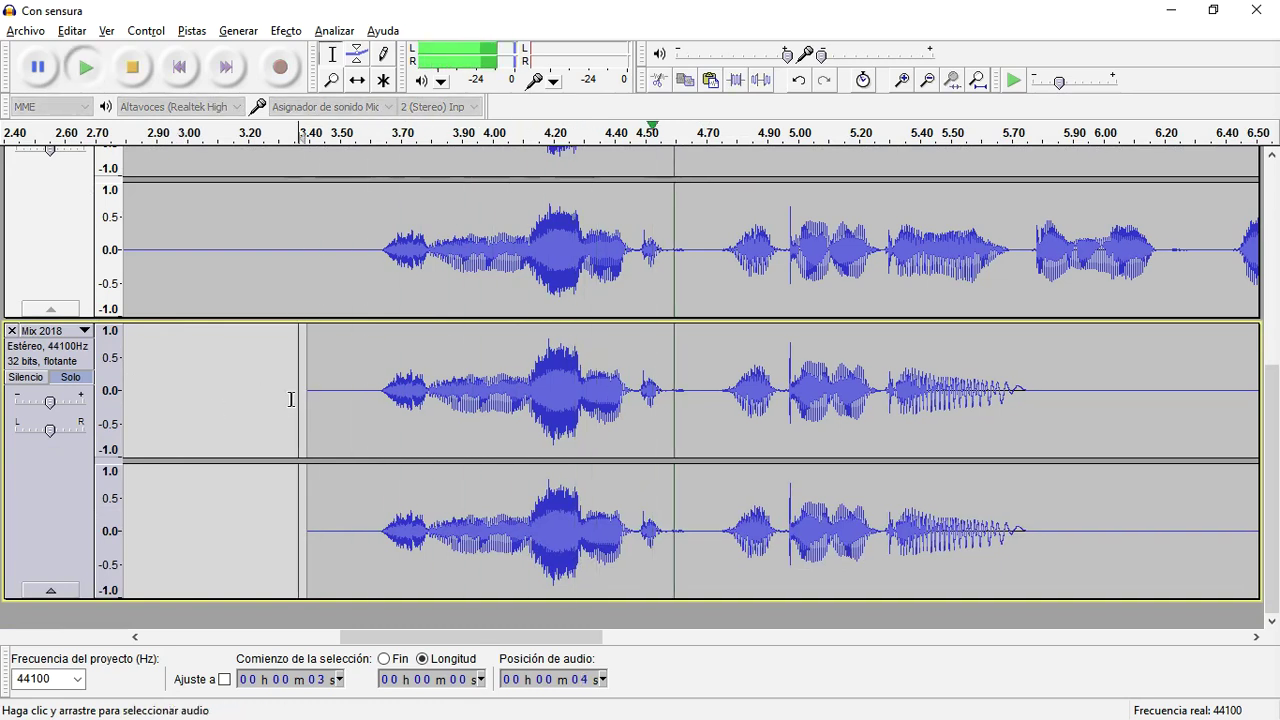
key("space")
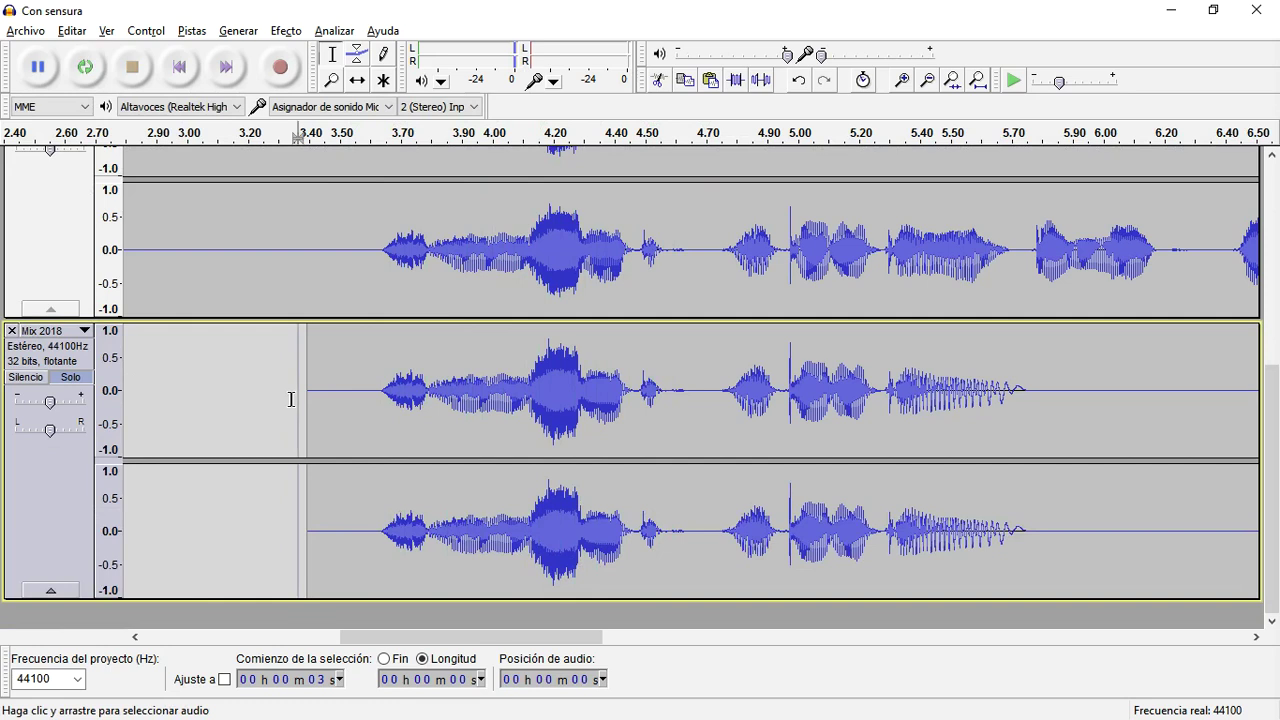
key("ctrl+v")
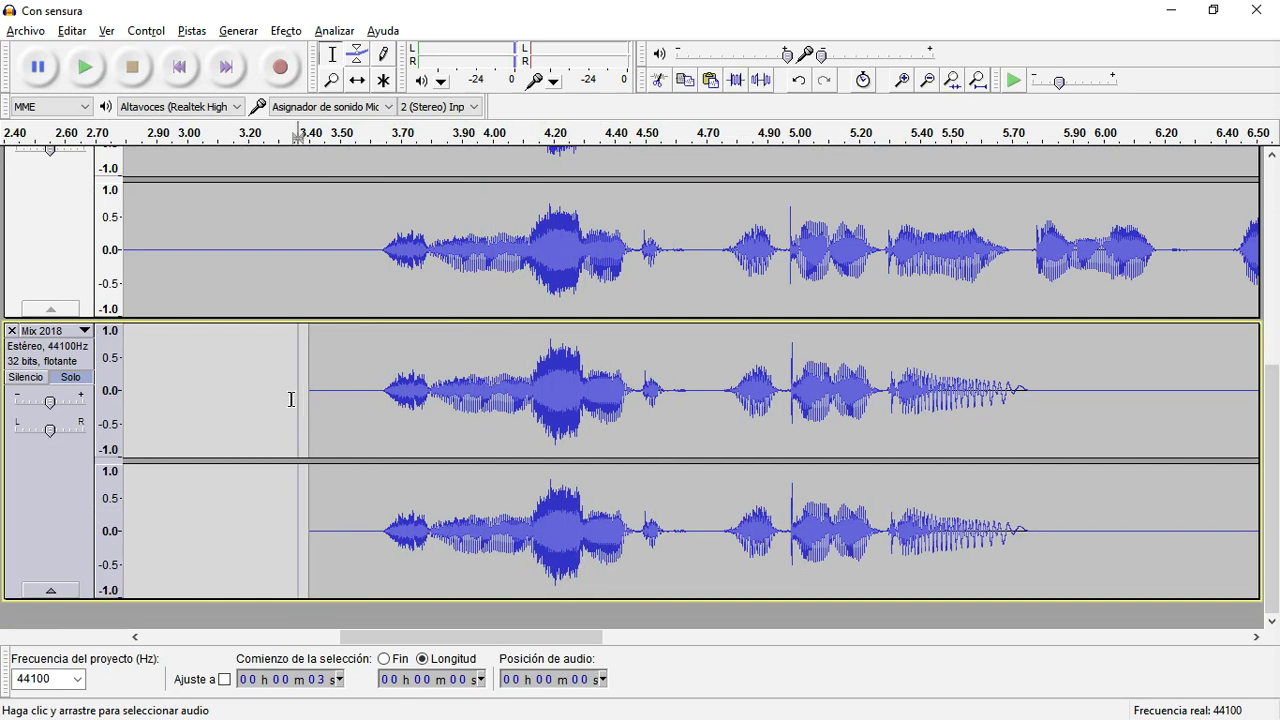
key("space")
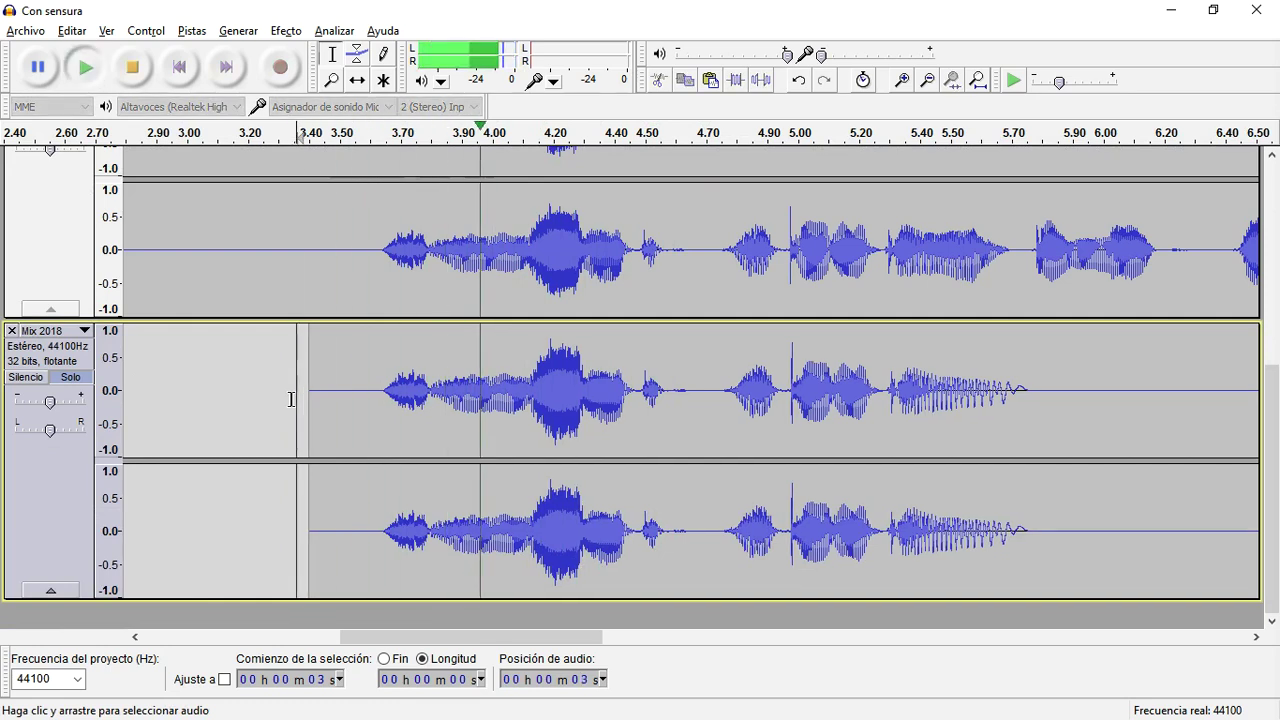
key("space")
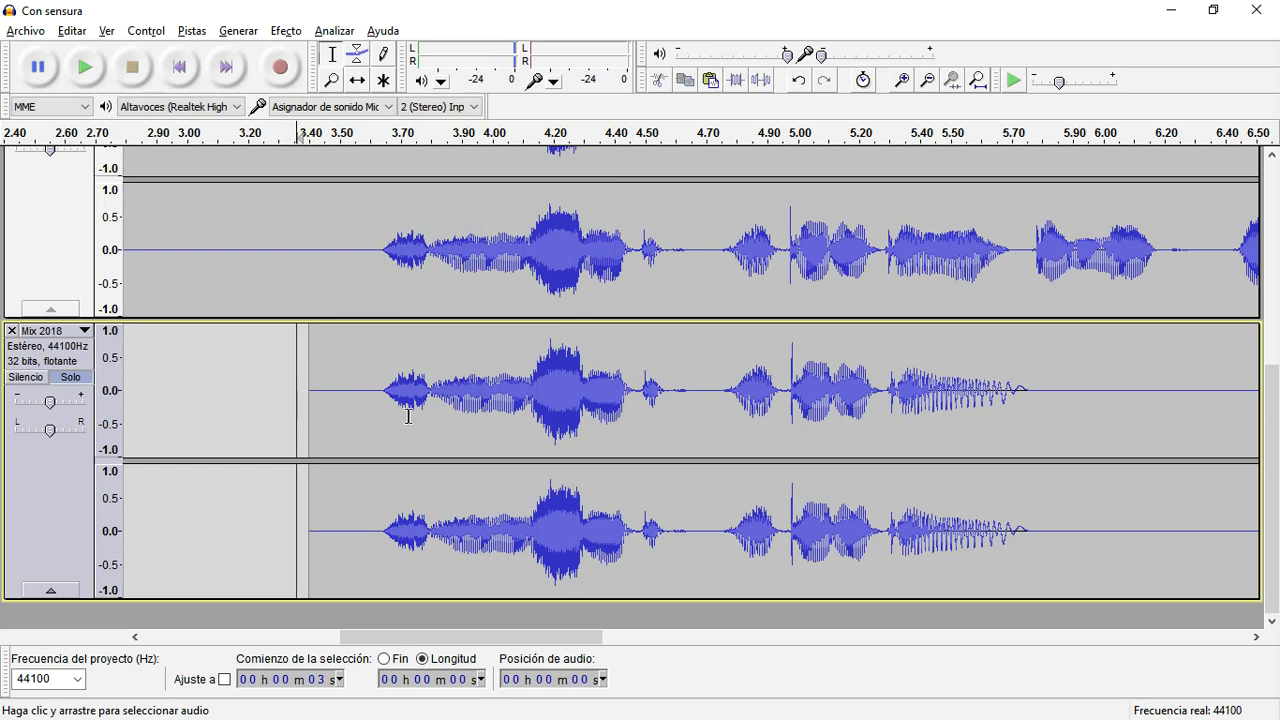
Compare the waveform alignment of Mix 2018 and the vocal track around 4.5 s, and play both soloed tracks again
scroll(642, 390, "up", 3, "ctrl")
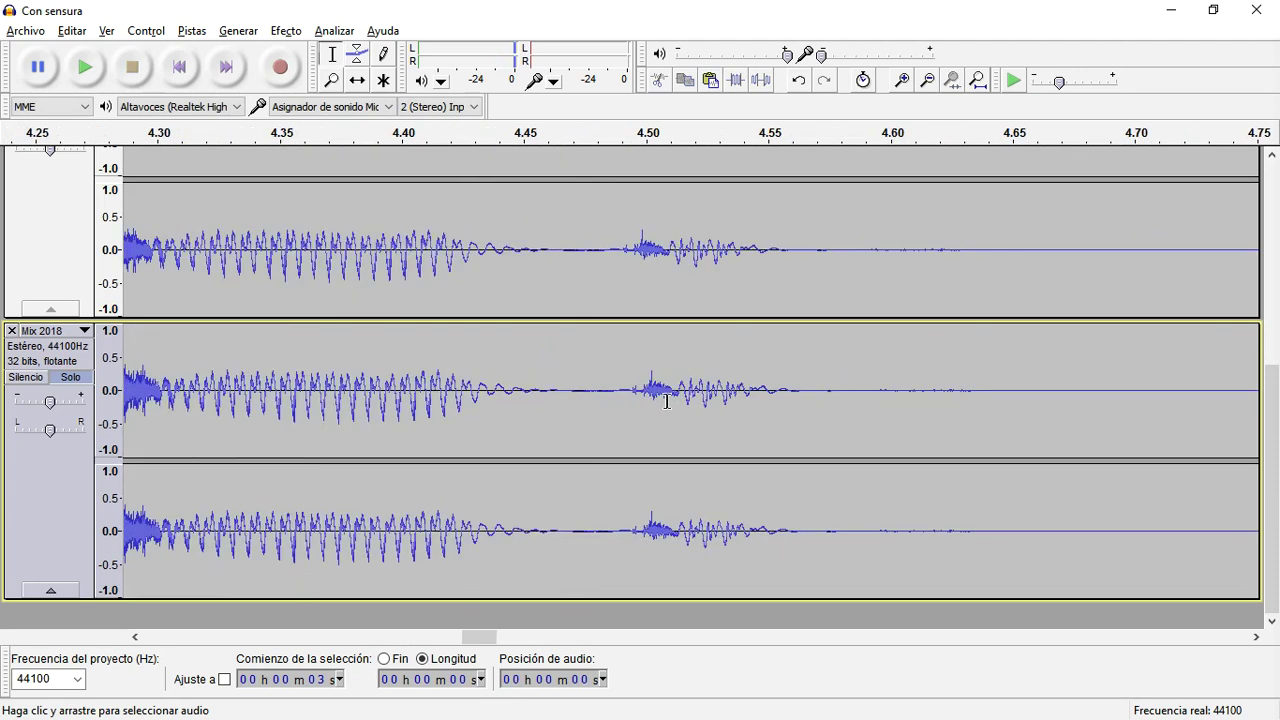
scroll(666, 398, "down", 3, "ctrl")
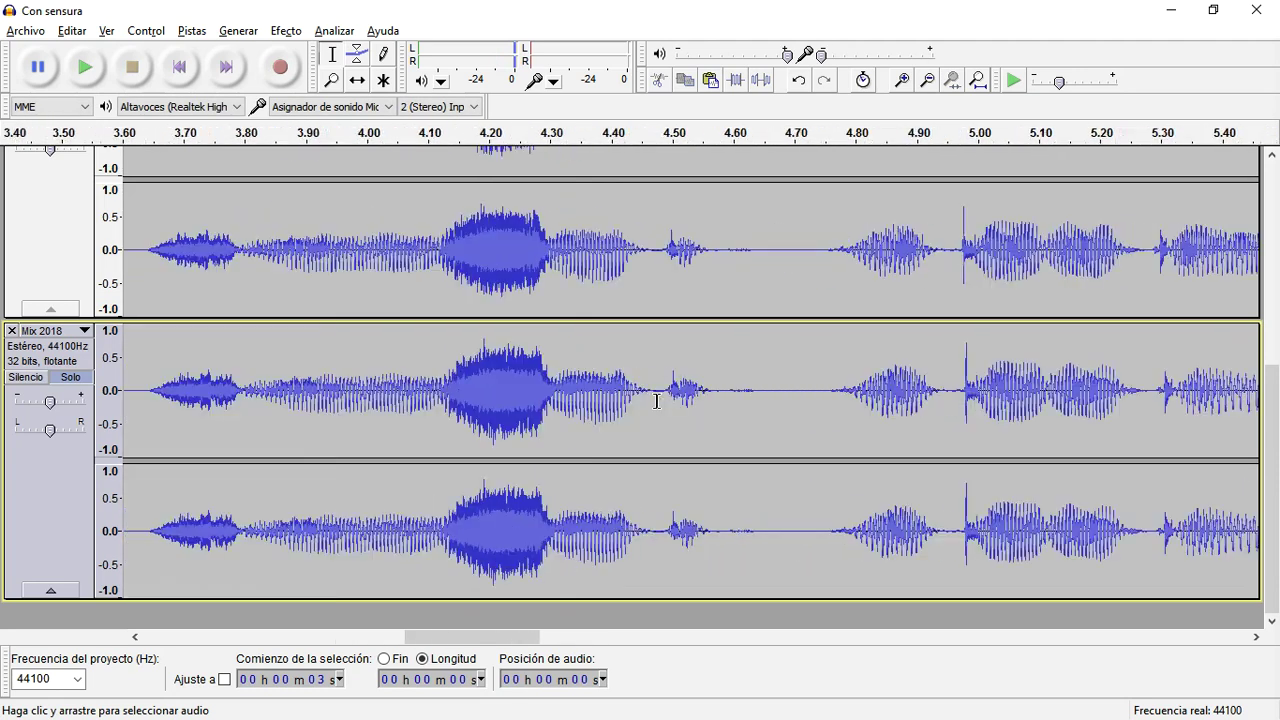
scroll(652, 400, "down", 1, "ctrl")
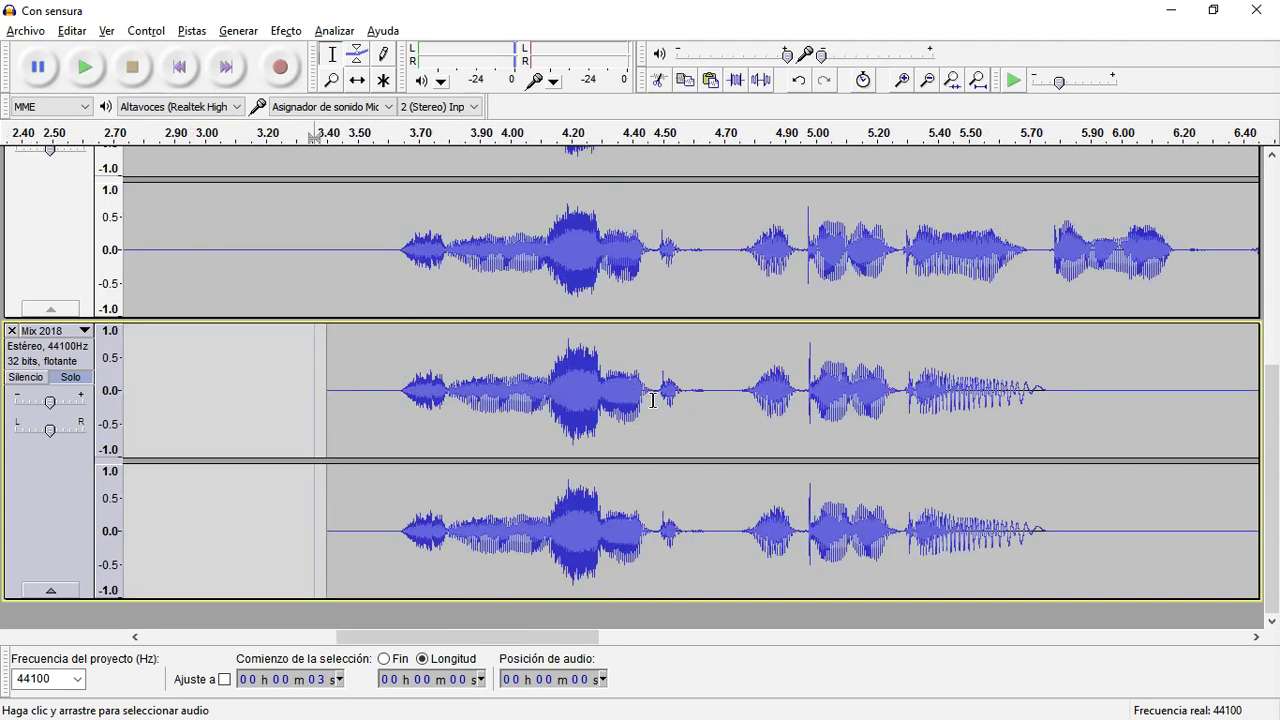
key("space")
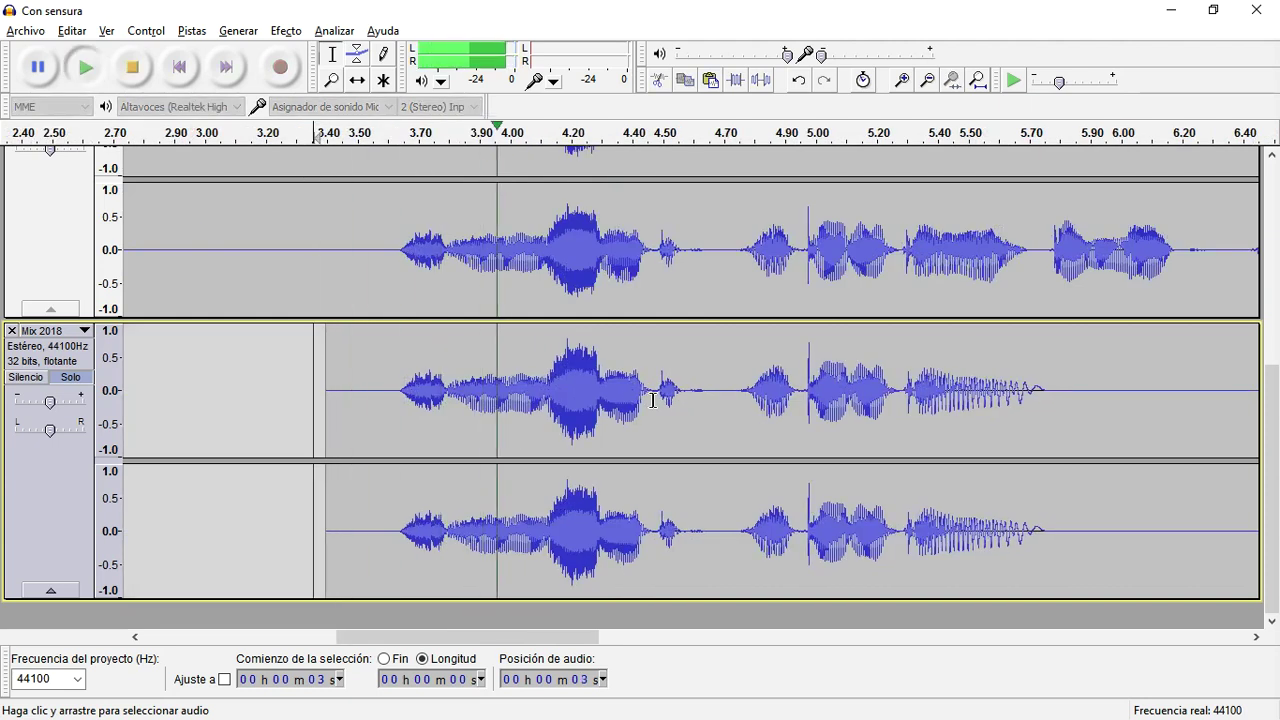
key("space")
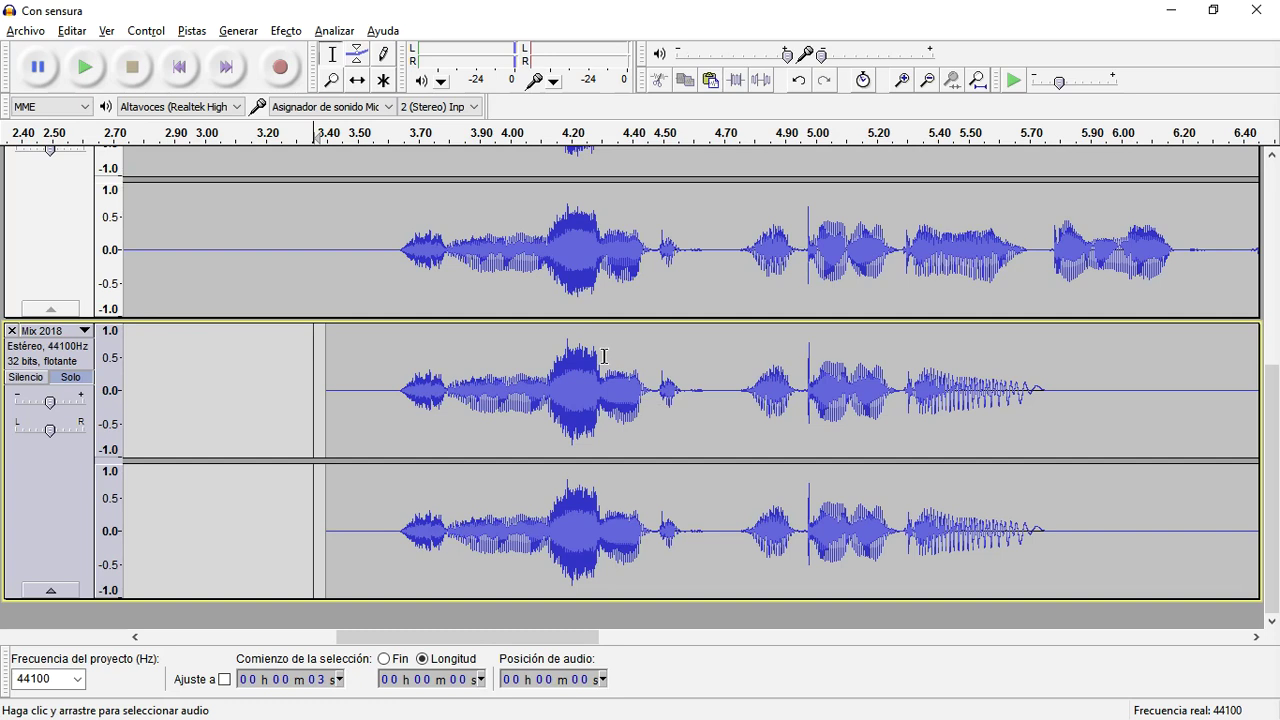
Silence the original vocal track from the start to about 5.7 s, where the Mix 2018 phrase ends
key("ctrl+f")
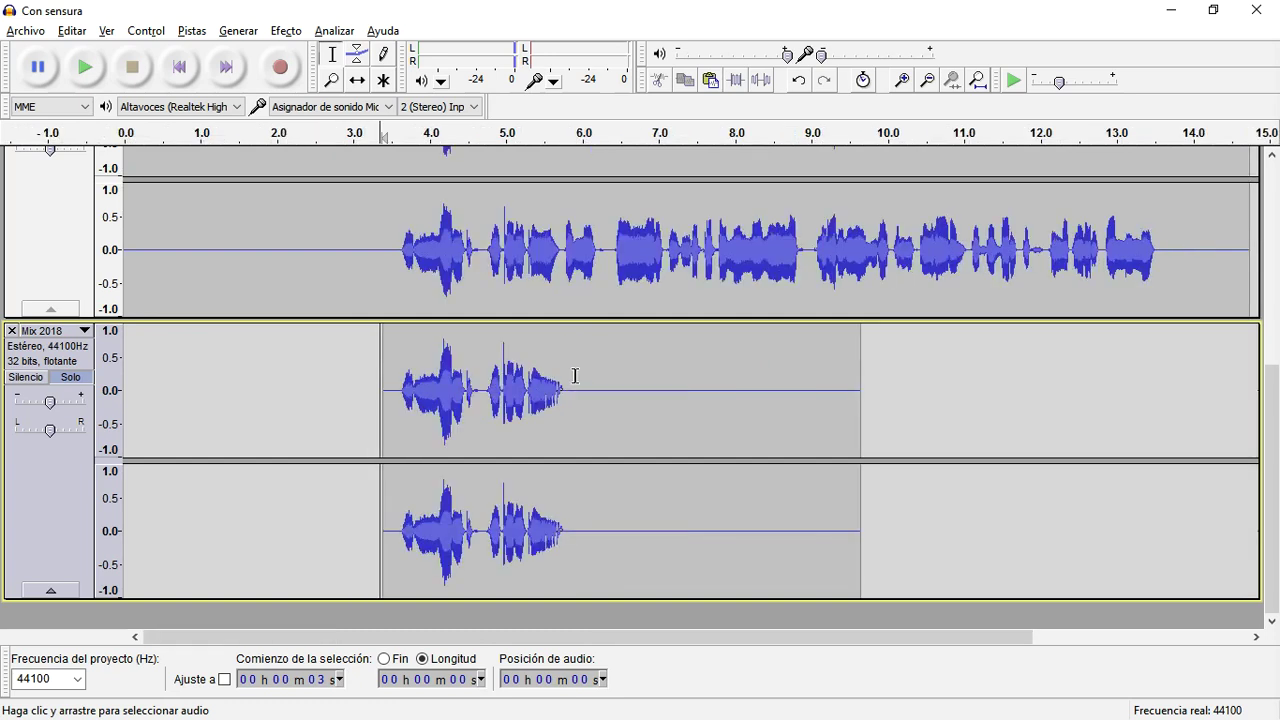
scroll(575, 379, "up", 1, "ctrl")
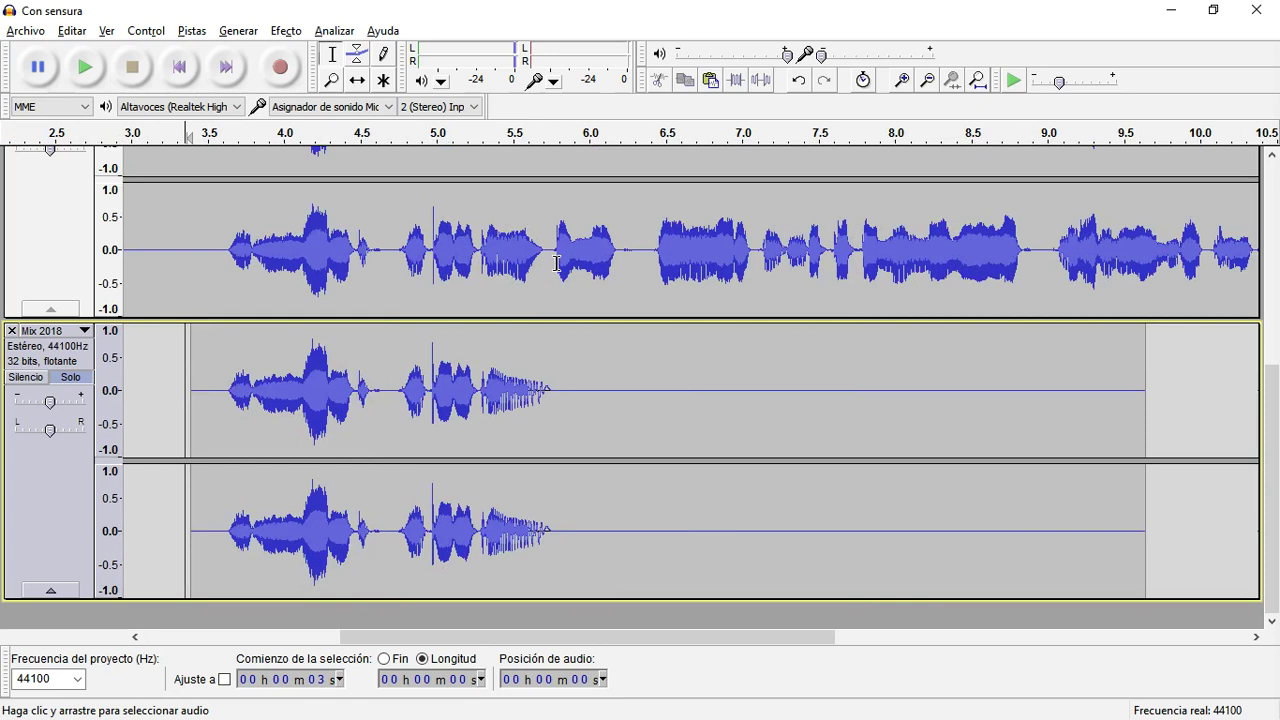
left_click_drag(552, 265, 2, 250)
key("ctrl+3")
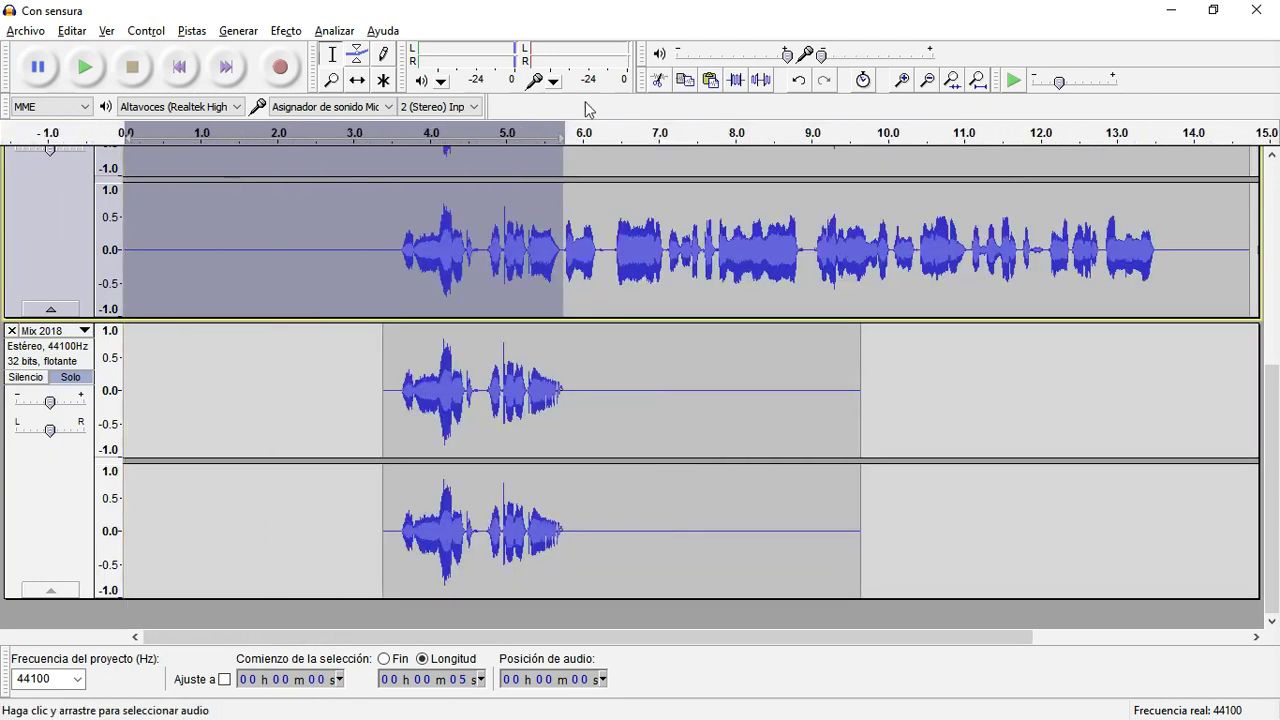
left_click(761, 80)
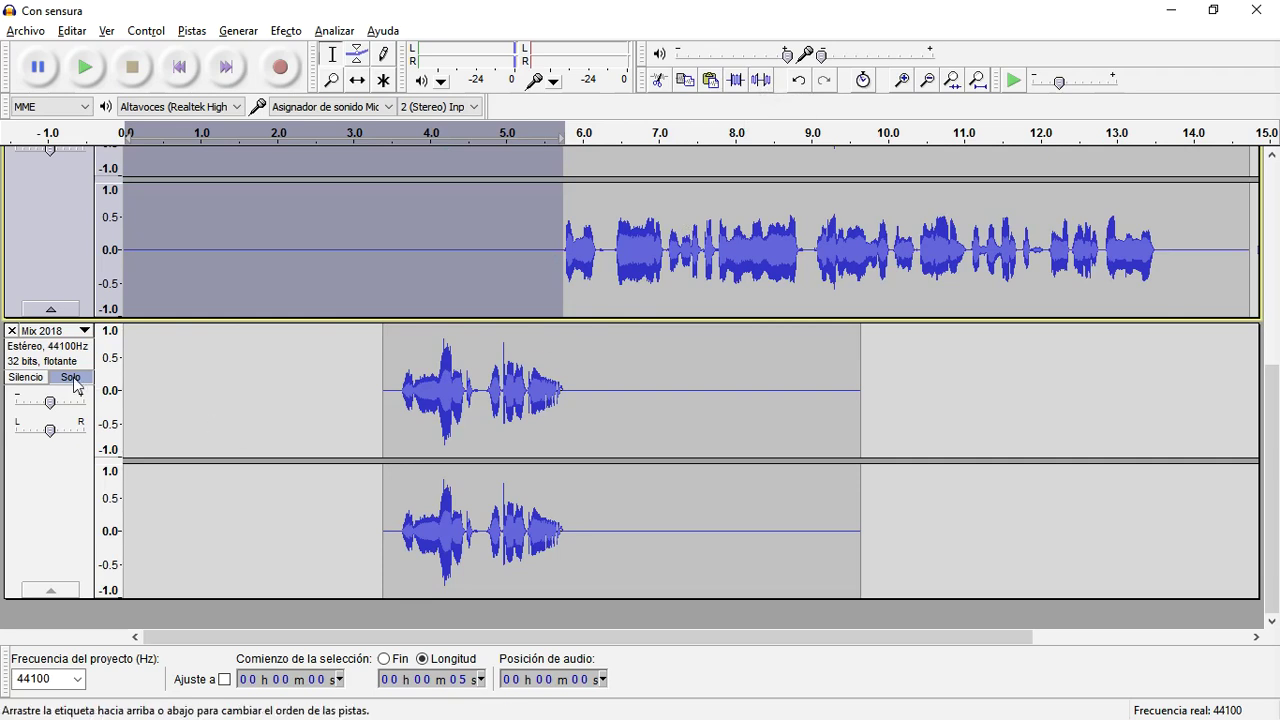
Turn off solo on Mix 2018 and the vocal track, and play the full mix from the start
left_click(310, 428)
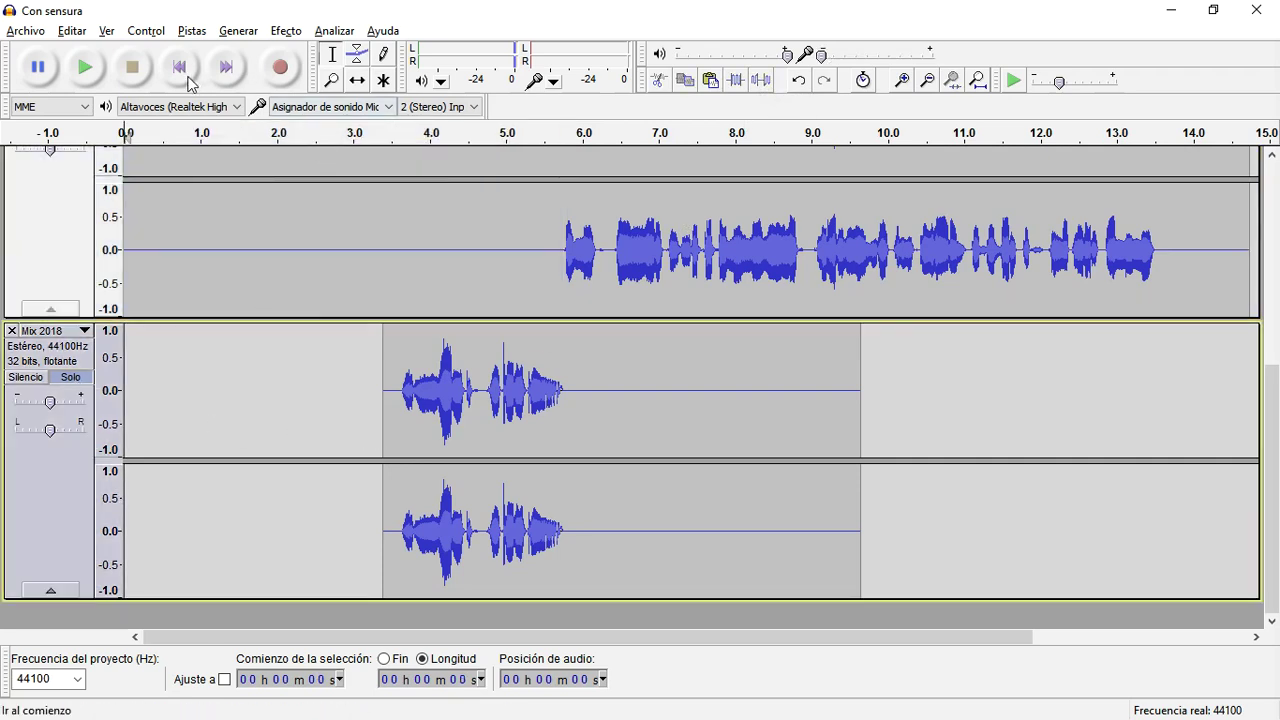
key("Home")
key("space")
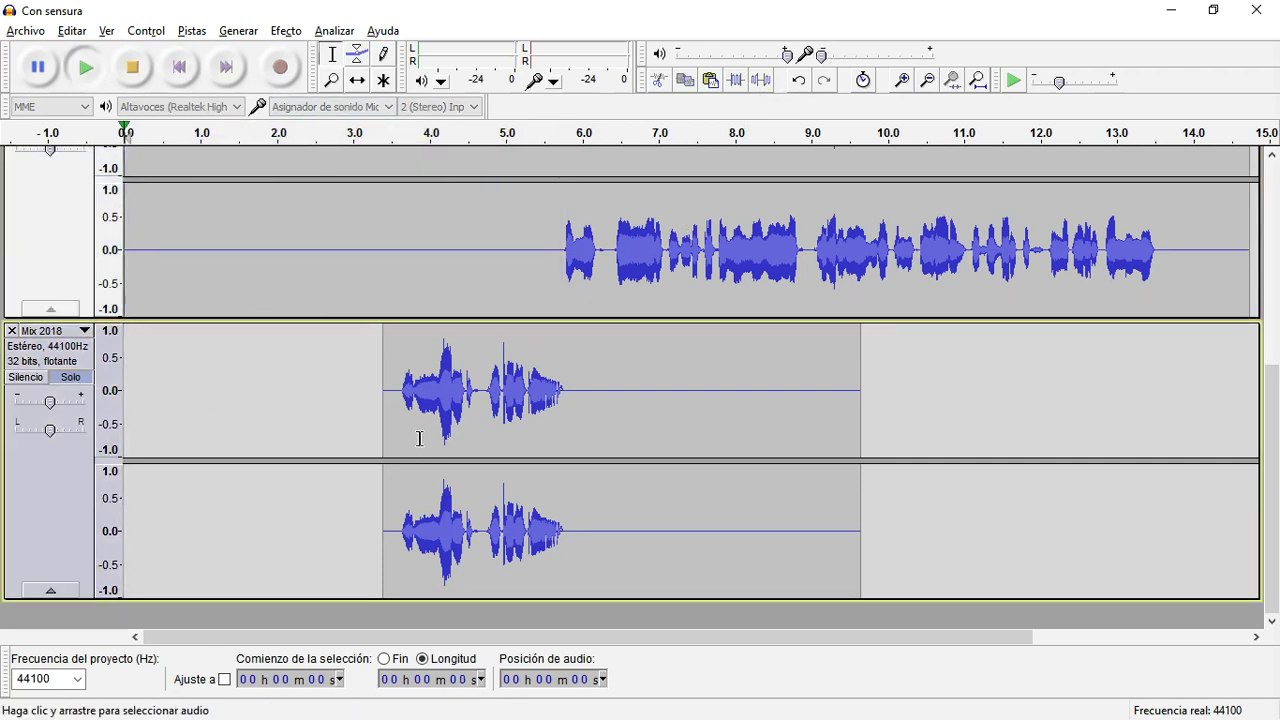
left_click(65, 378)
key("space")
left_click(65, 378)
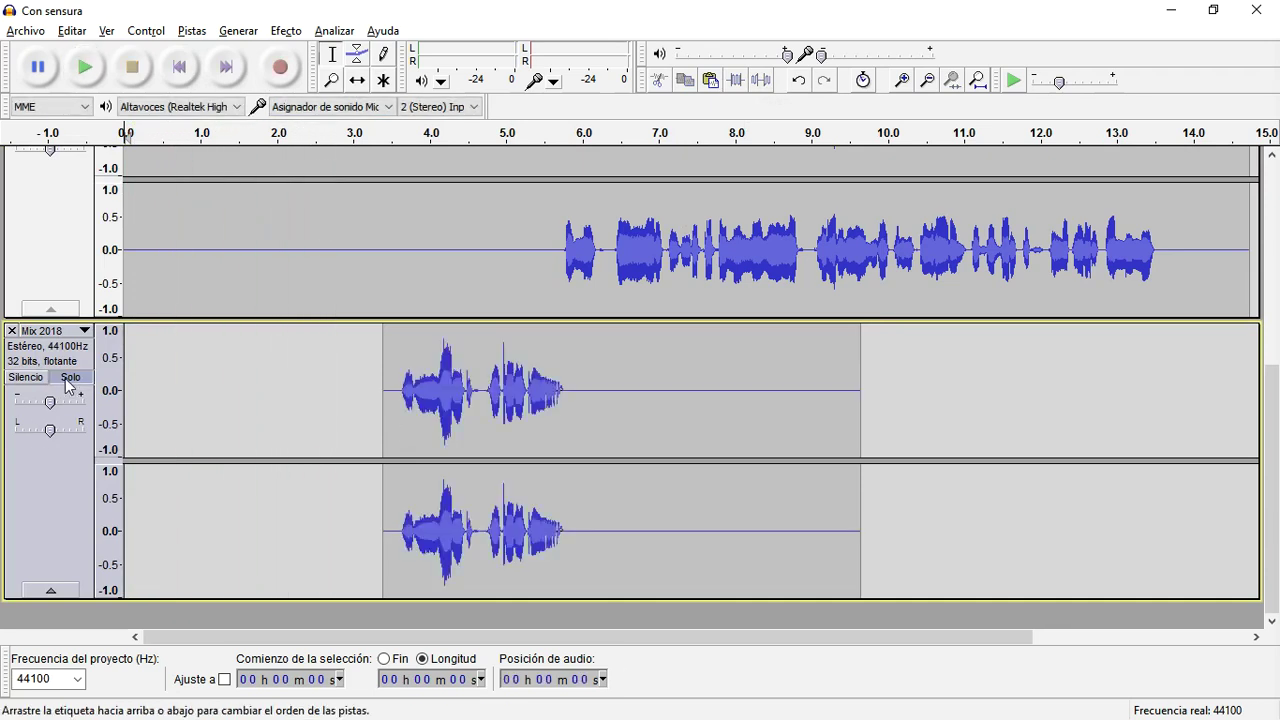
left_click(68, 385)
scroll(68, 370, "up", 3)
left_click(70, 336)
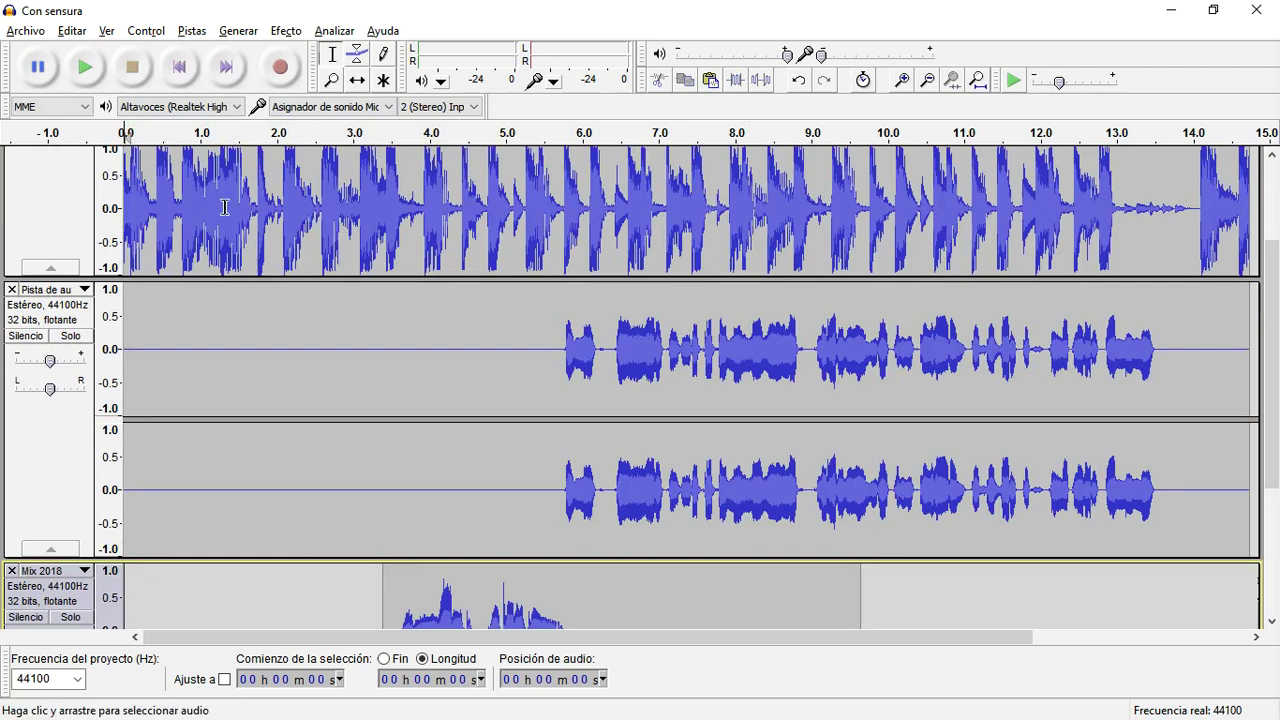
key("space")
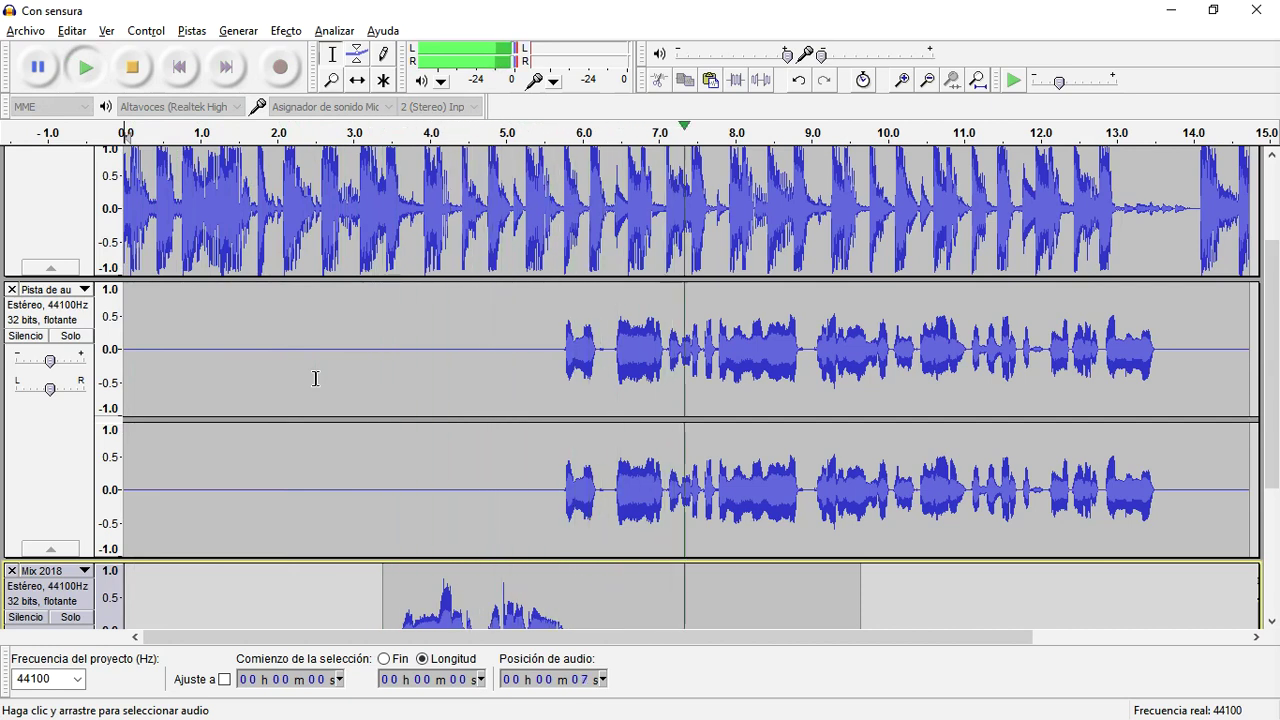
Stop playback and normalize the Mix 2018 clip with the current settings
key("space")
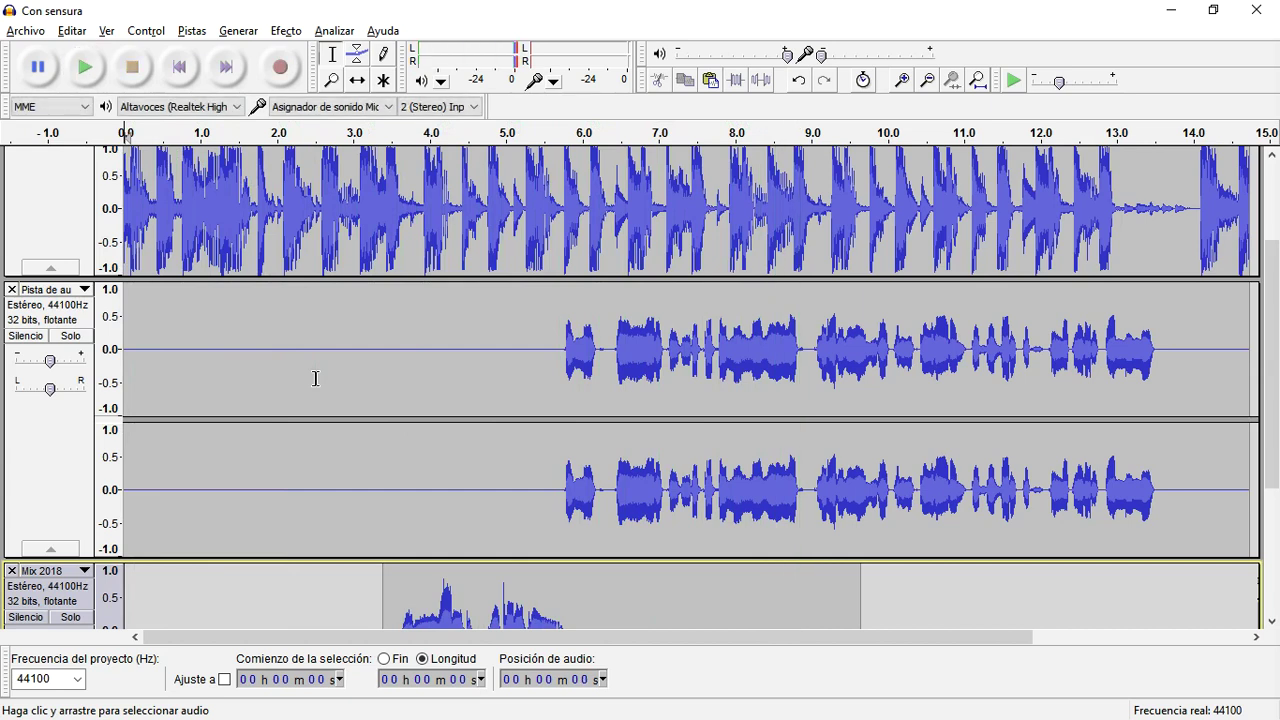
scroll(406, 543, "down", 3)
left_click(468, 452)
double_click(480, 456)
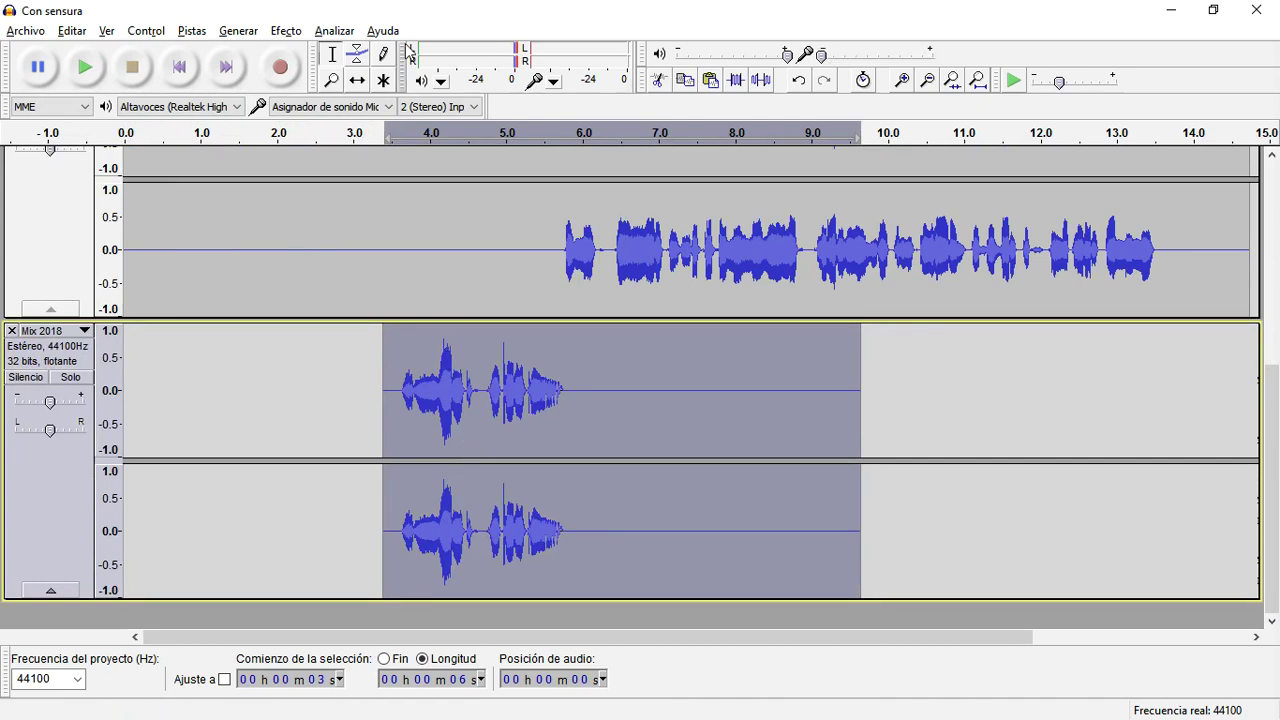
left_click(287, 31)
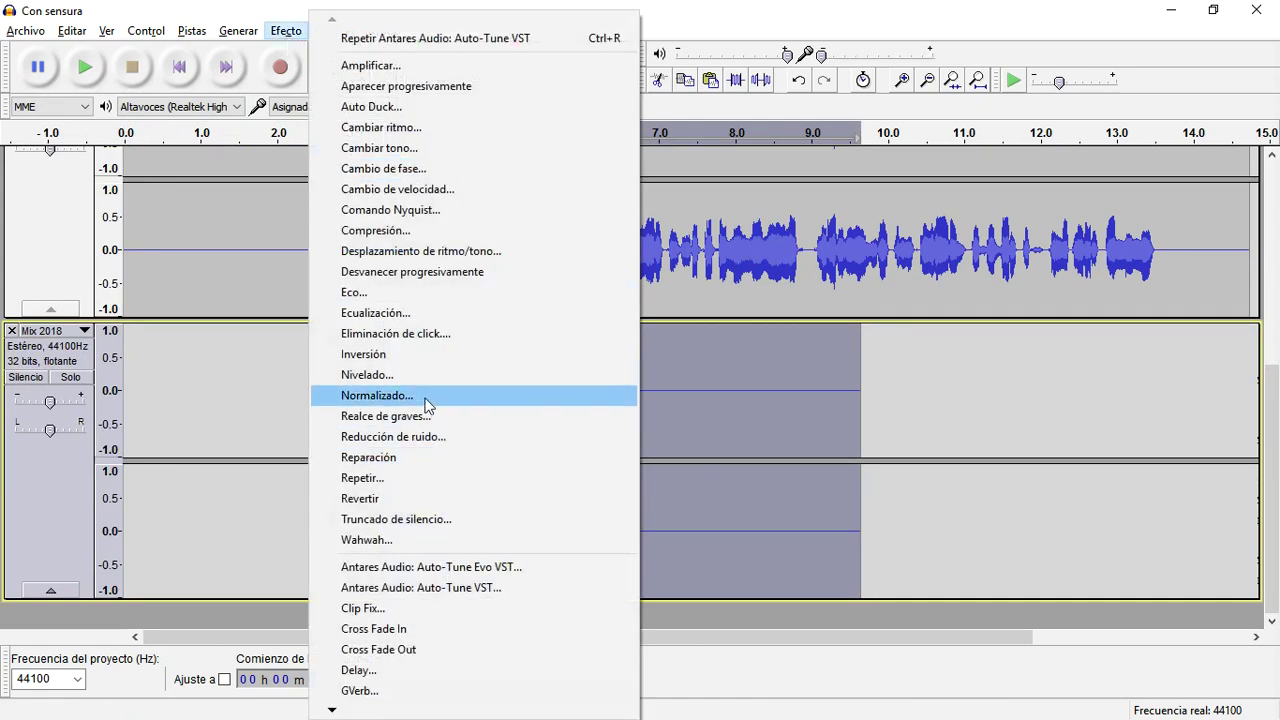
left_click(363, 394)
left_click(677, 417)
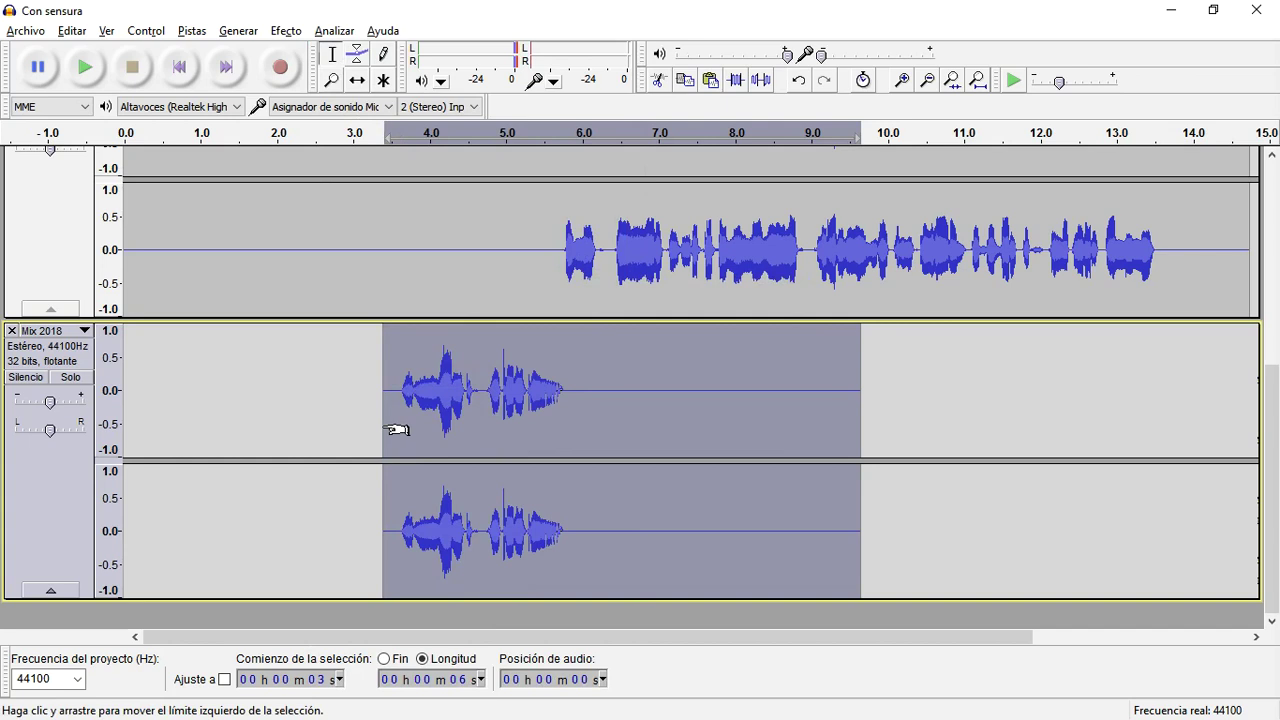
Duplicate the original vocal track and the Mix 2018 clip as separate tracks
left_click_drag(390, 430, 362, 429)
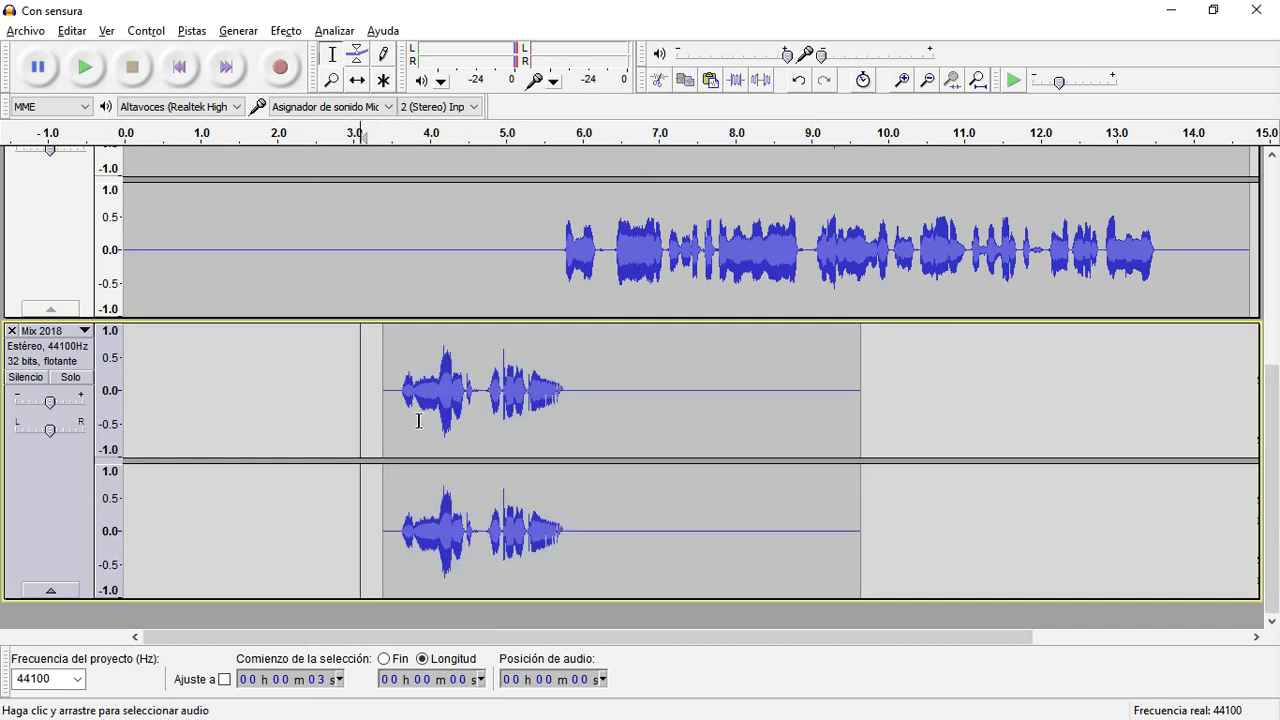
scroll(280, 282, "up", 2)
double_click(286, 283)
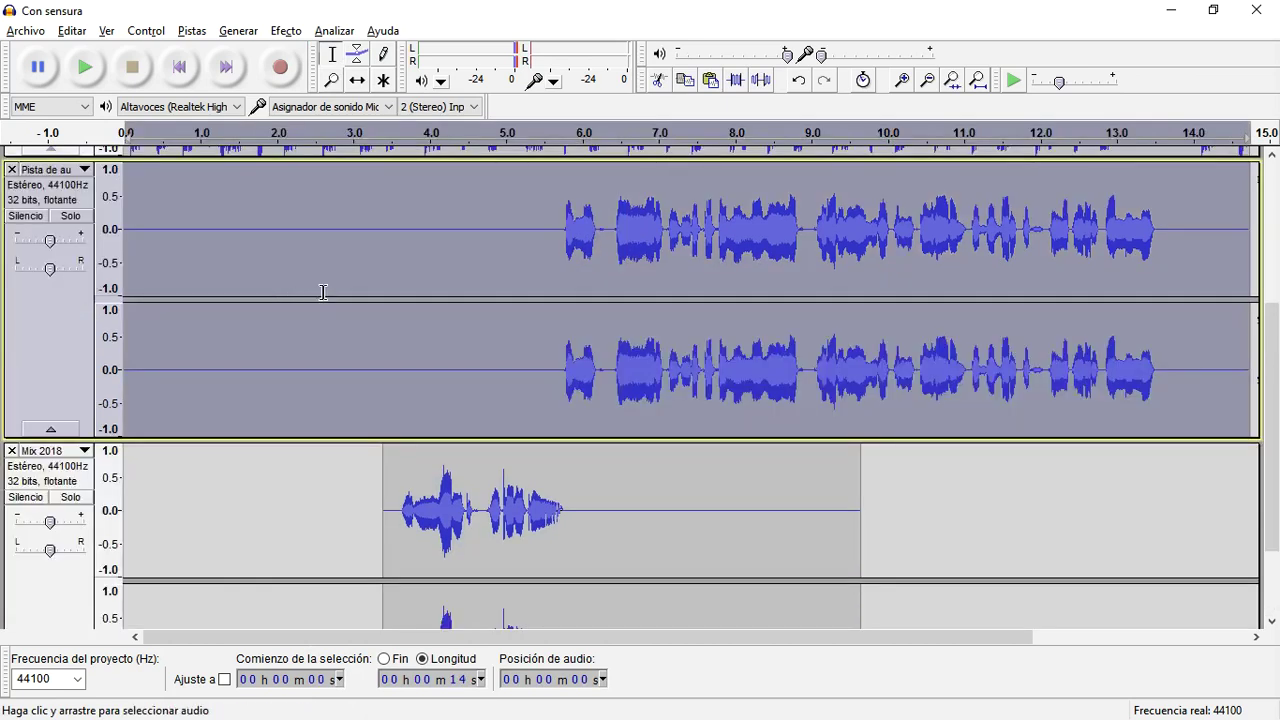
key("ctrl+z")
scroll(420, 310, "down", 4)
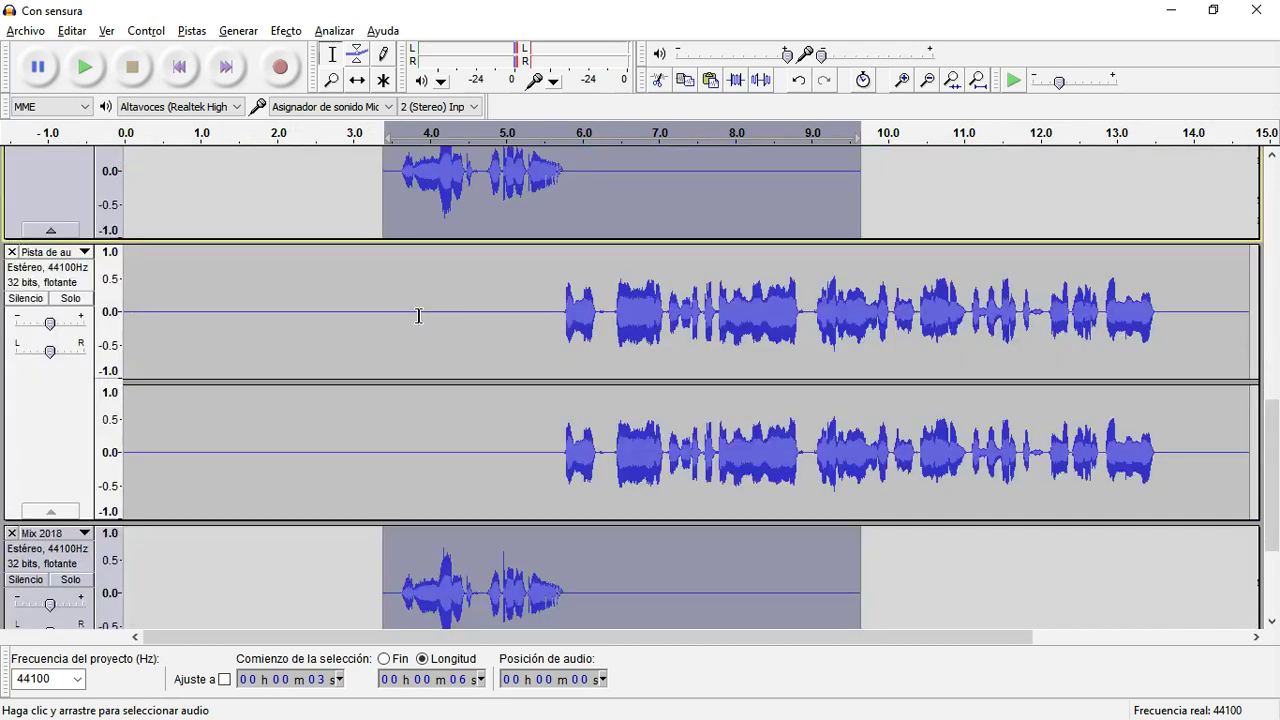
scroll(419, 315, "down", 3)
Set the gain of the duplicated vocal and duplicated Mix 2018 tracks to -10 dB
double_click(414, 294)
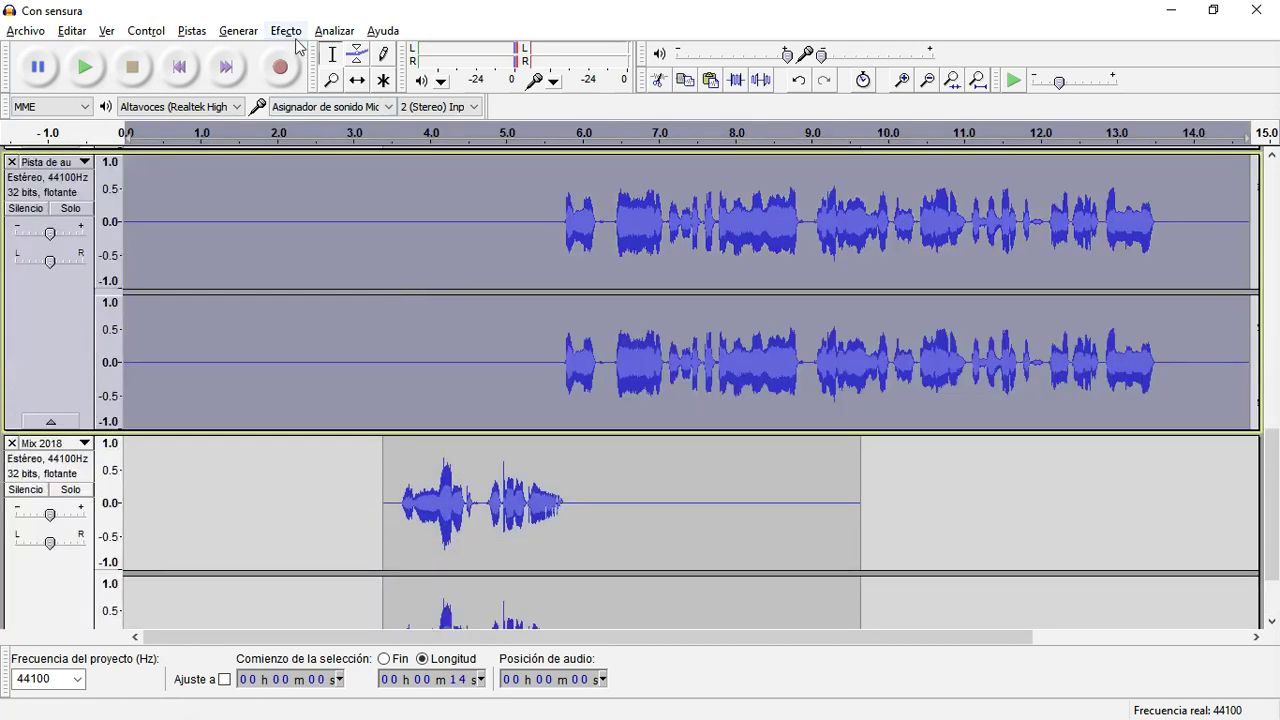
double_click(51, 235)
type("-10")
key("Return")
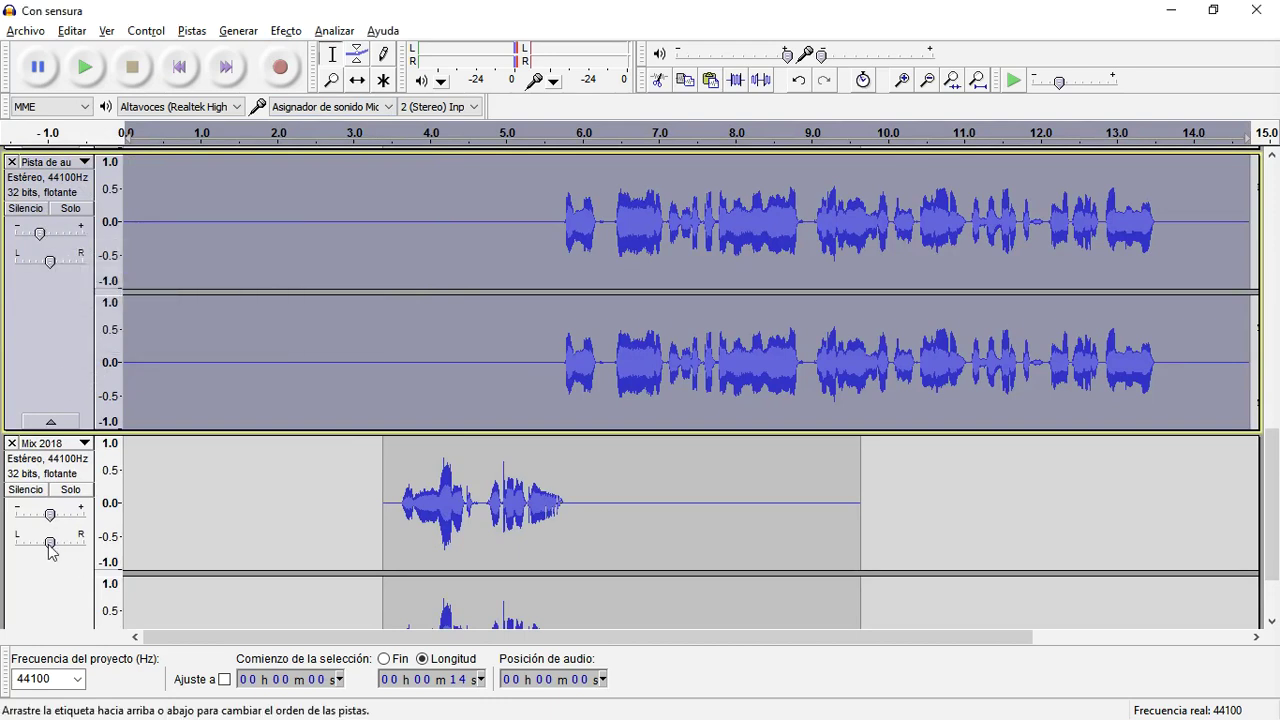
double_click(50, 514)
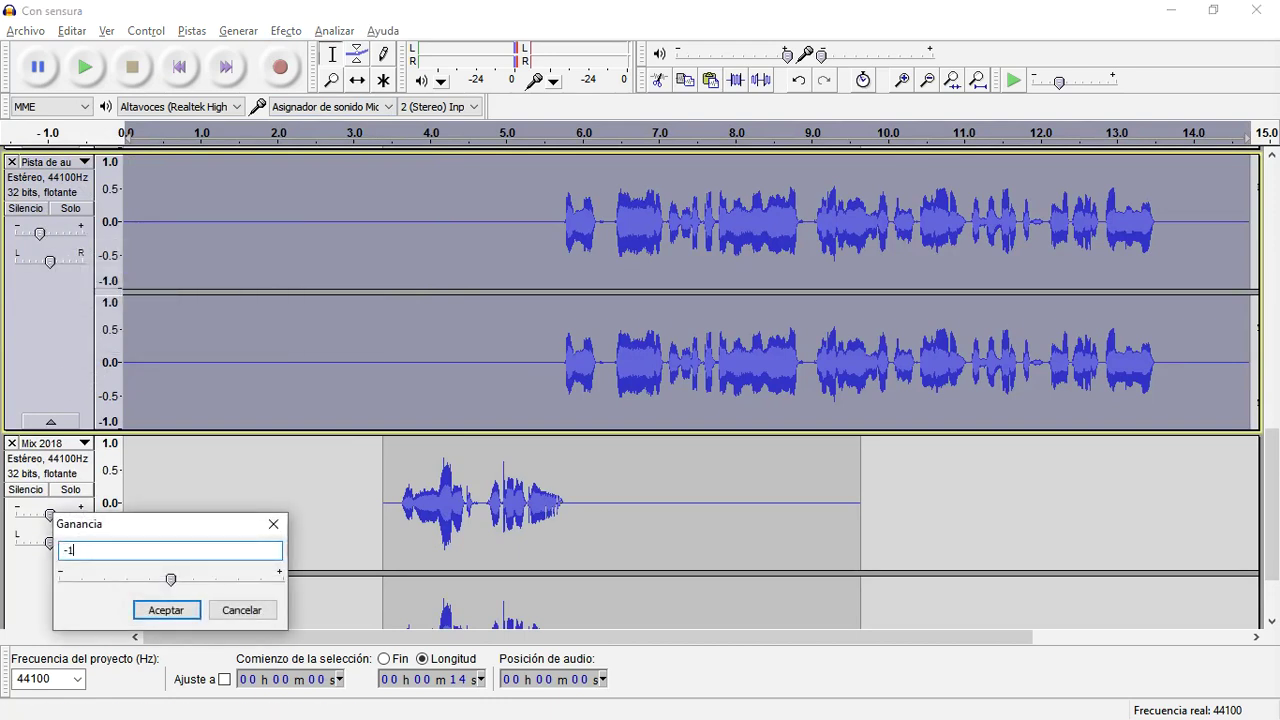
key("Return")
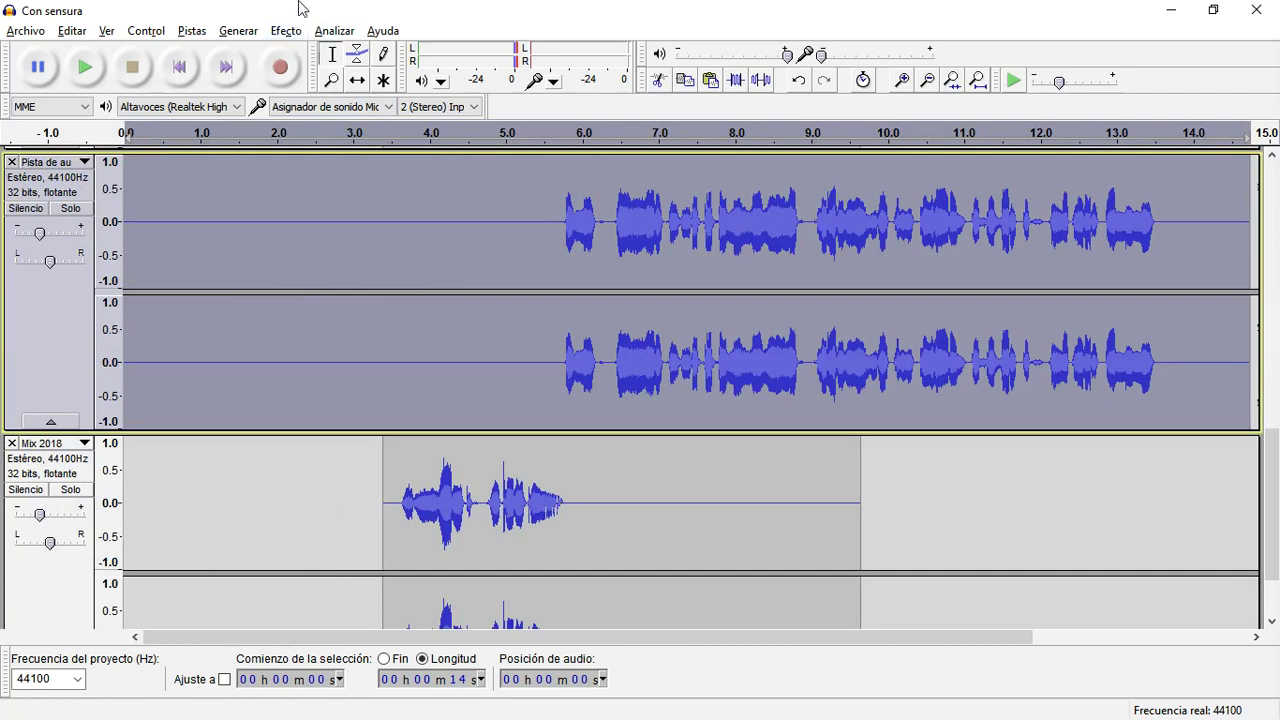
Apply a regular Delay with 6.0 dB decay, 0.50 s delay time and 5 echoes to the duplicated vocal and Mix 2018 tracks
left_click(288, 31)
left_click(455, 670)
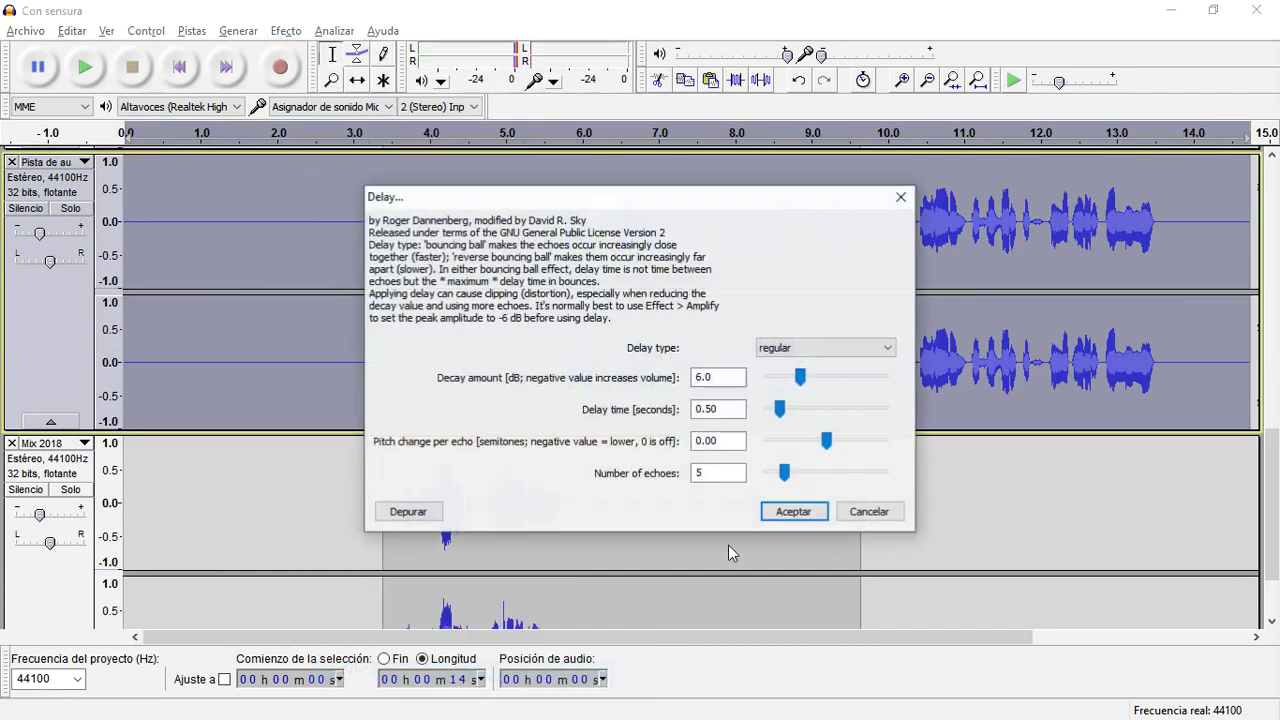
left_click(790, 512)
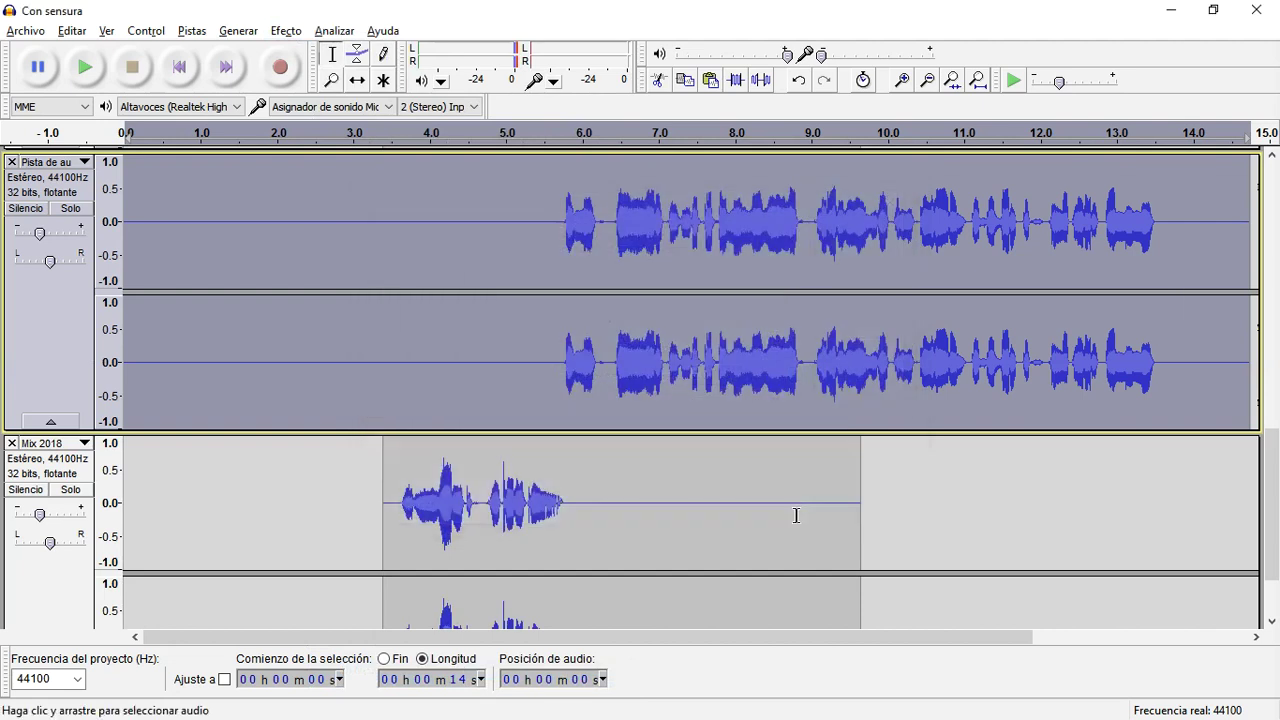
double_click(661, 540)
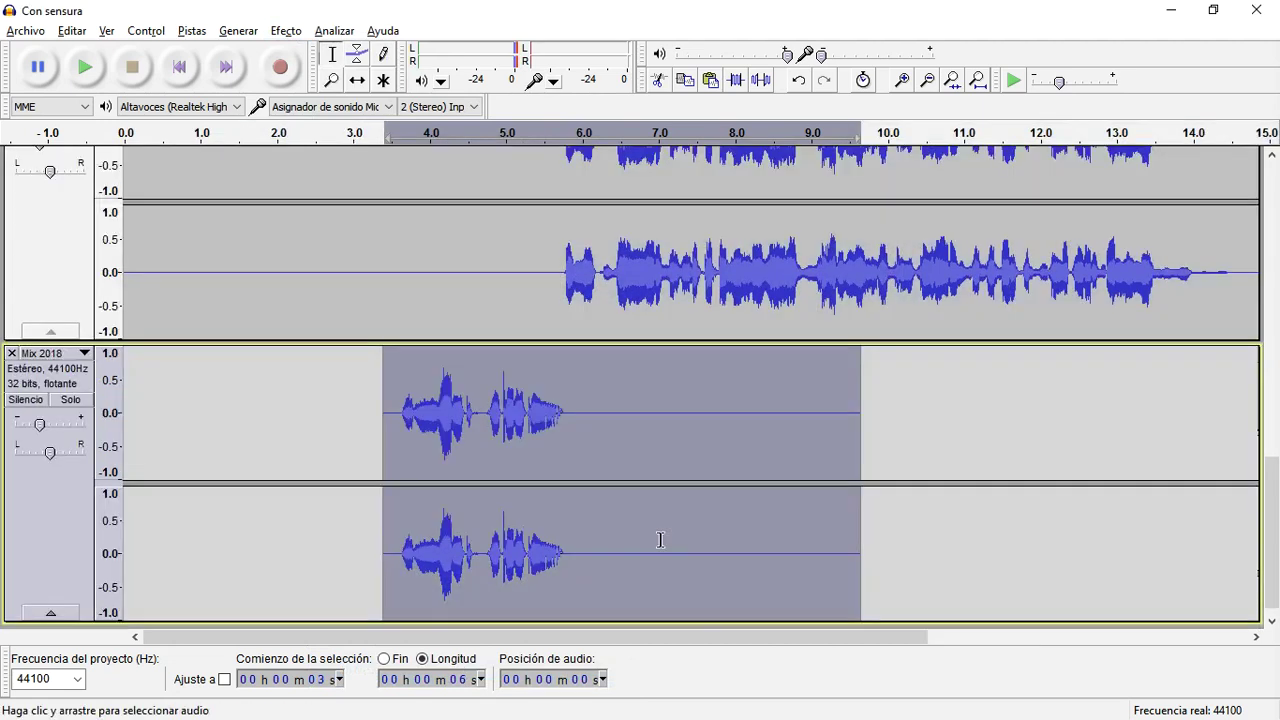
left_click(285, 31)
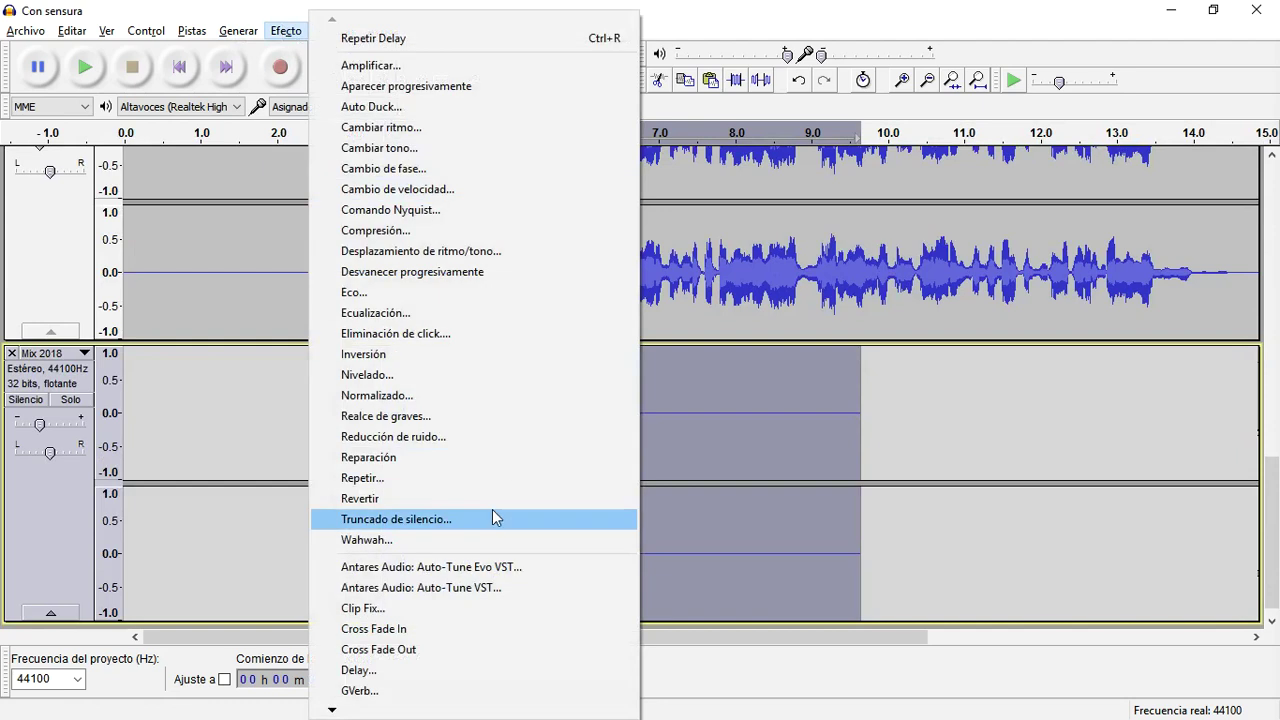
left_click(480, 671)
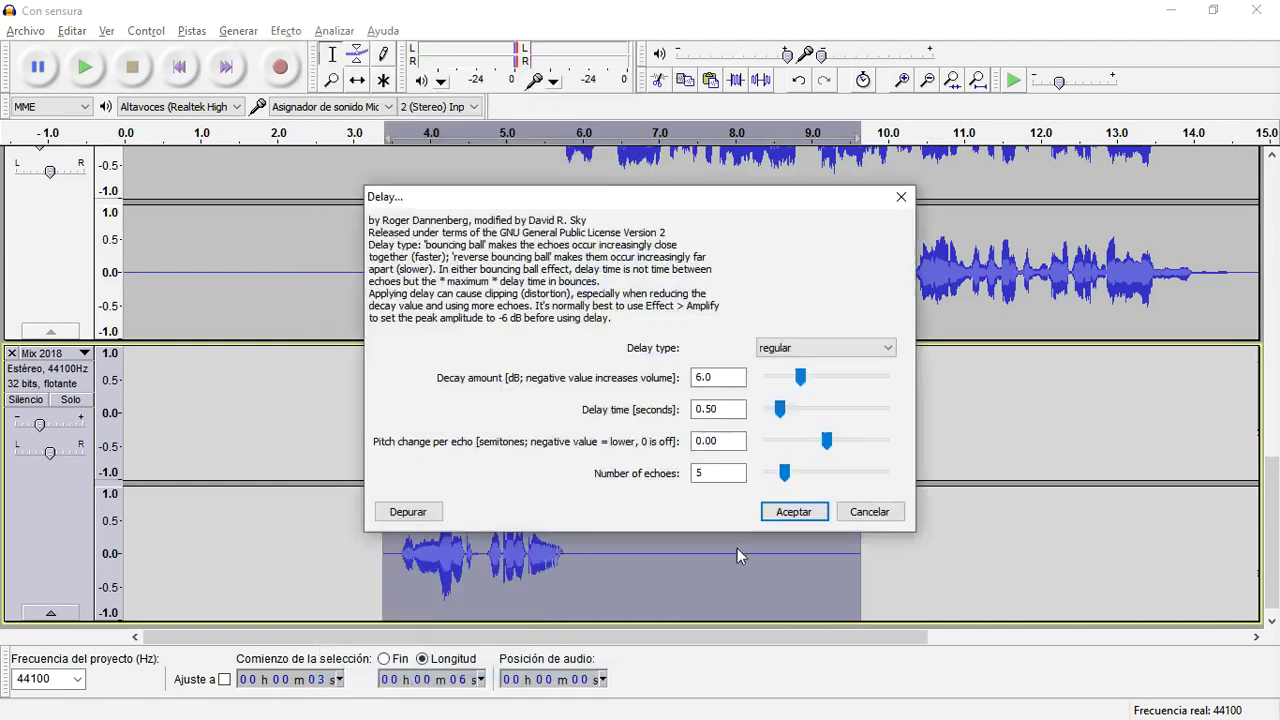
left_click(790, 513)
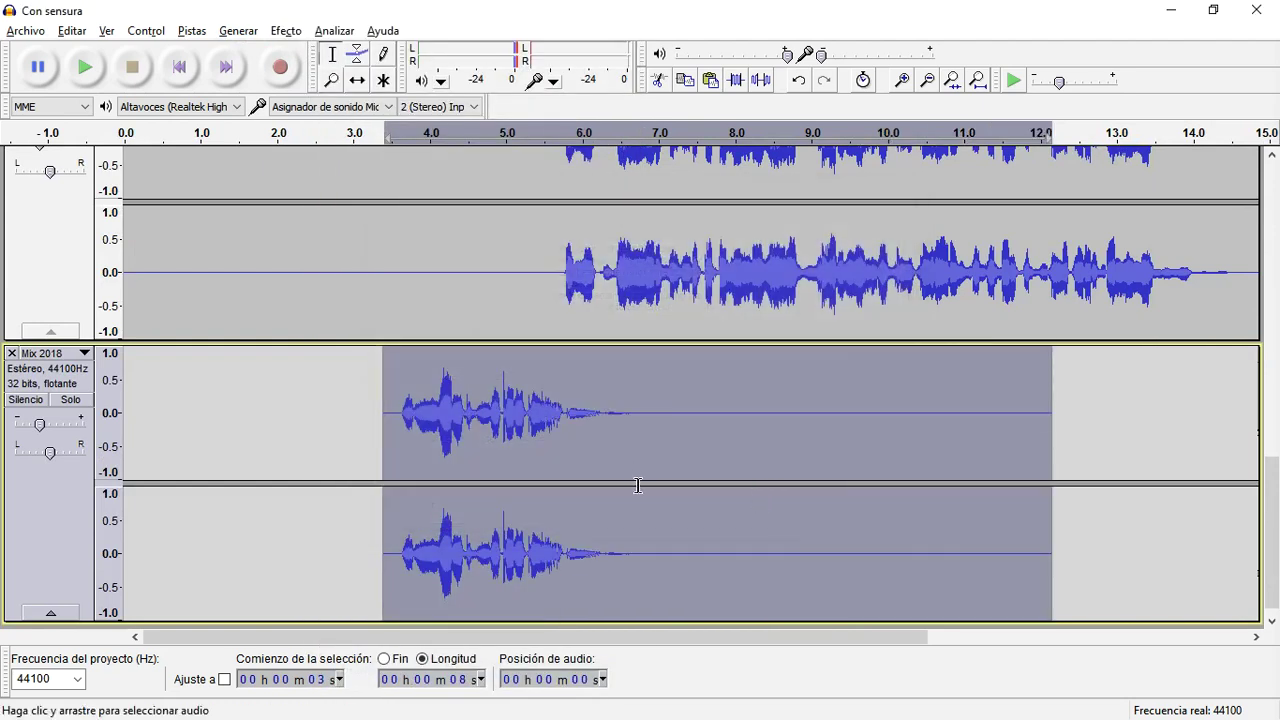
Set the first Mix 2018 track's gain to -6 dB and lower the first vocal track's gain to match
key("ctrl+z")
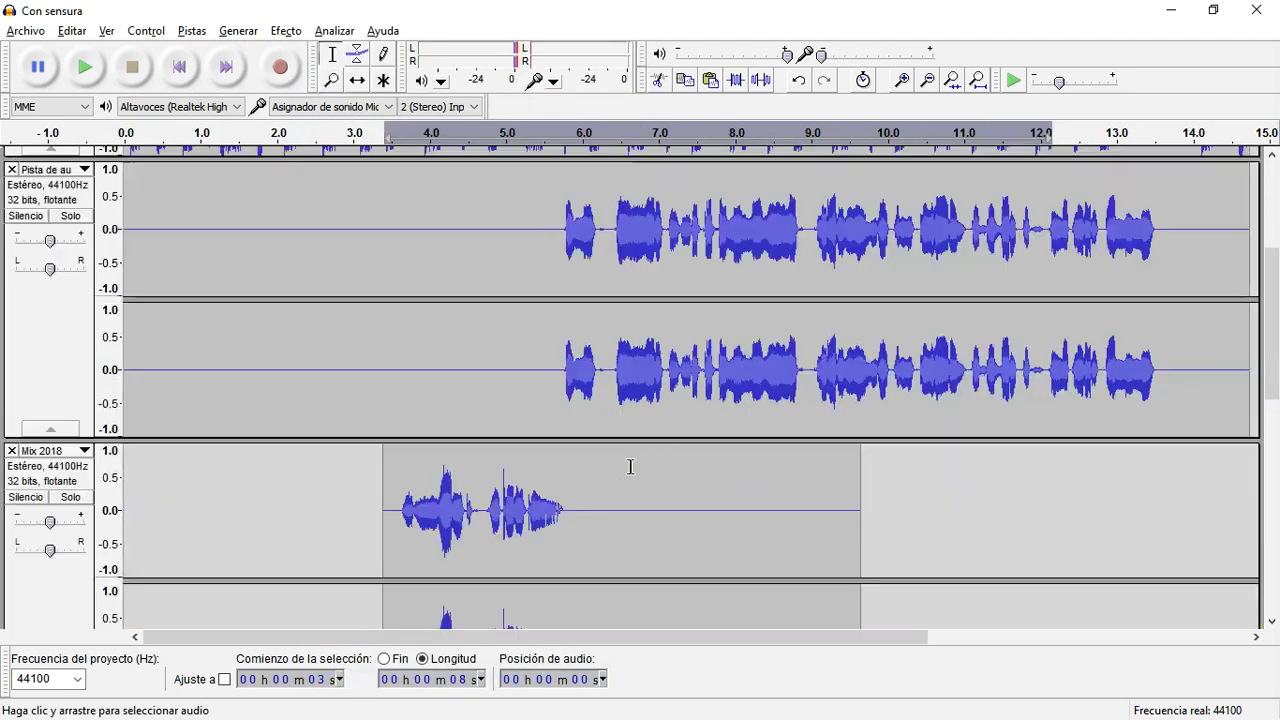
double_click(49, 527)
type("-6")
key("Return")
scroll(49, 527, "up", 5)
double_click(54, 522)
type("-3")
key("Return")
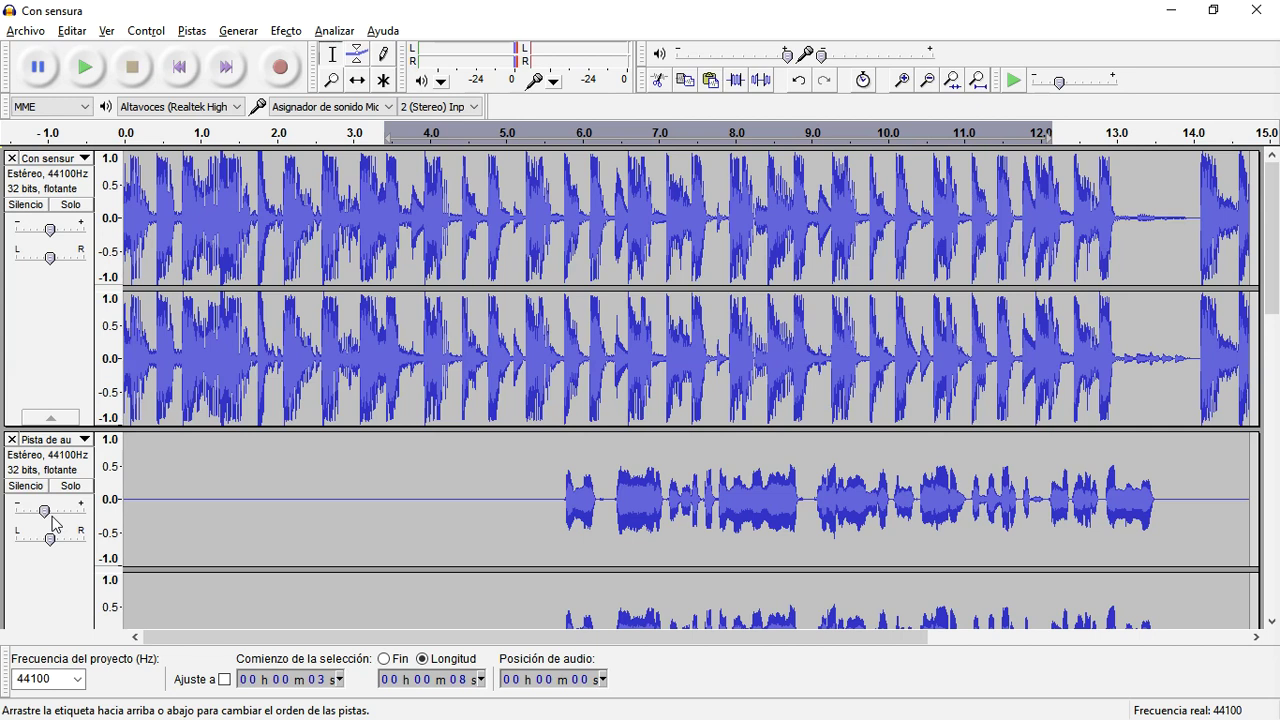
left_click(237, 517)
key("ctrl+a")
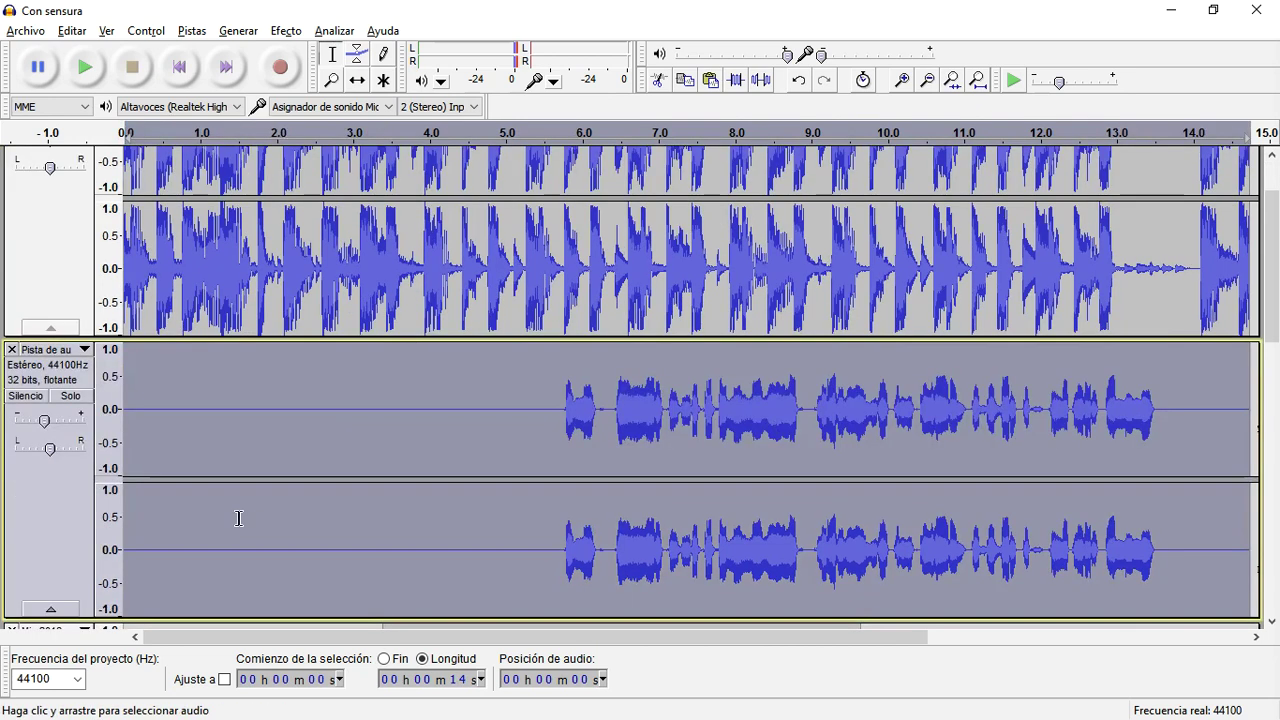
left_click(30, 33)
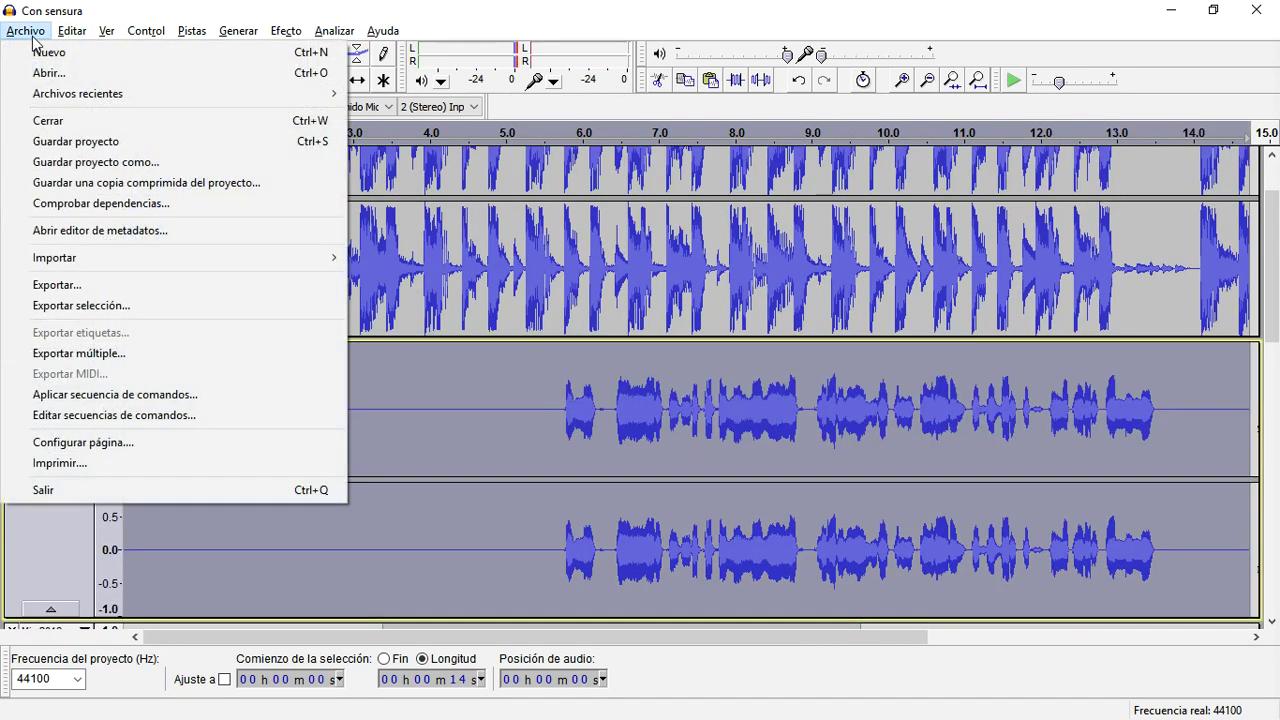
left_click(499, 415)
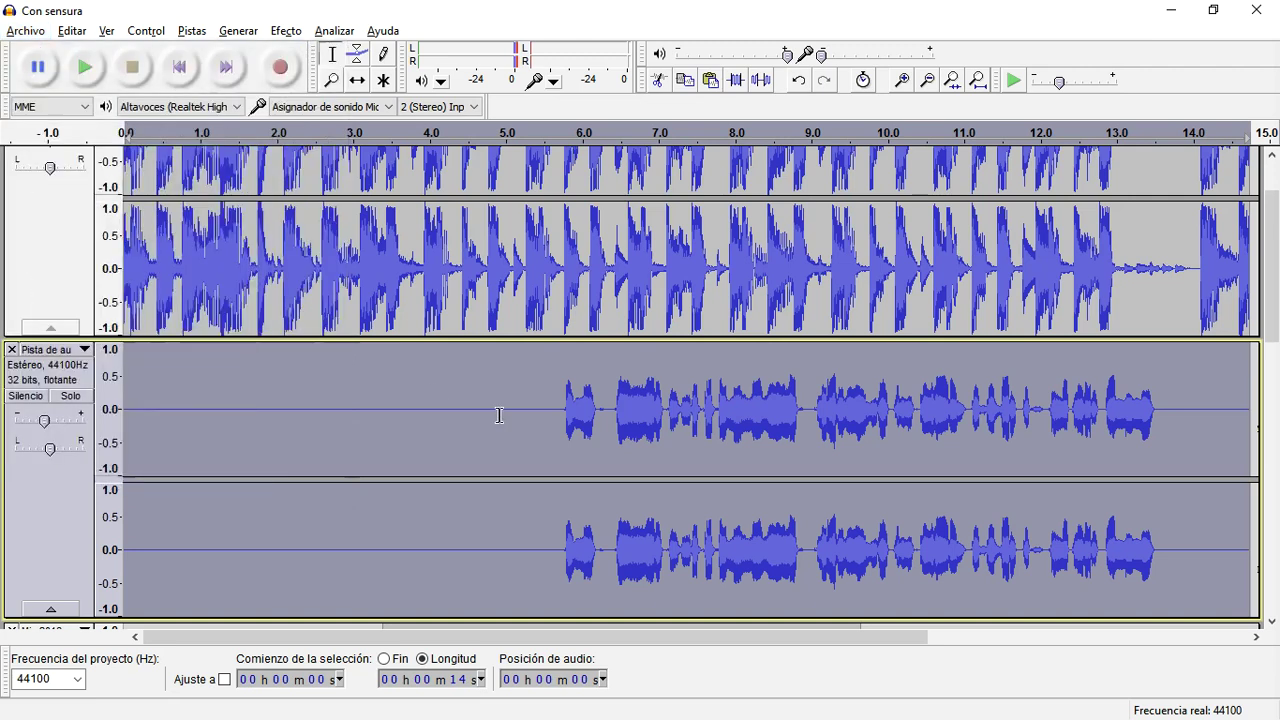
left_click(499, 415)
left_click(182, 72)
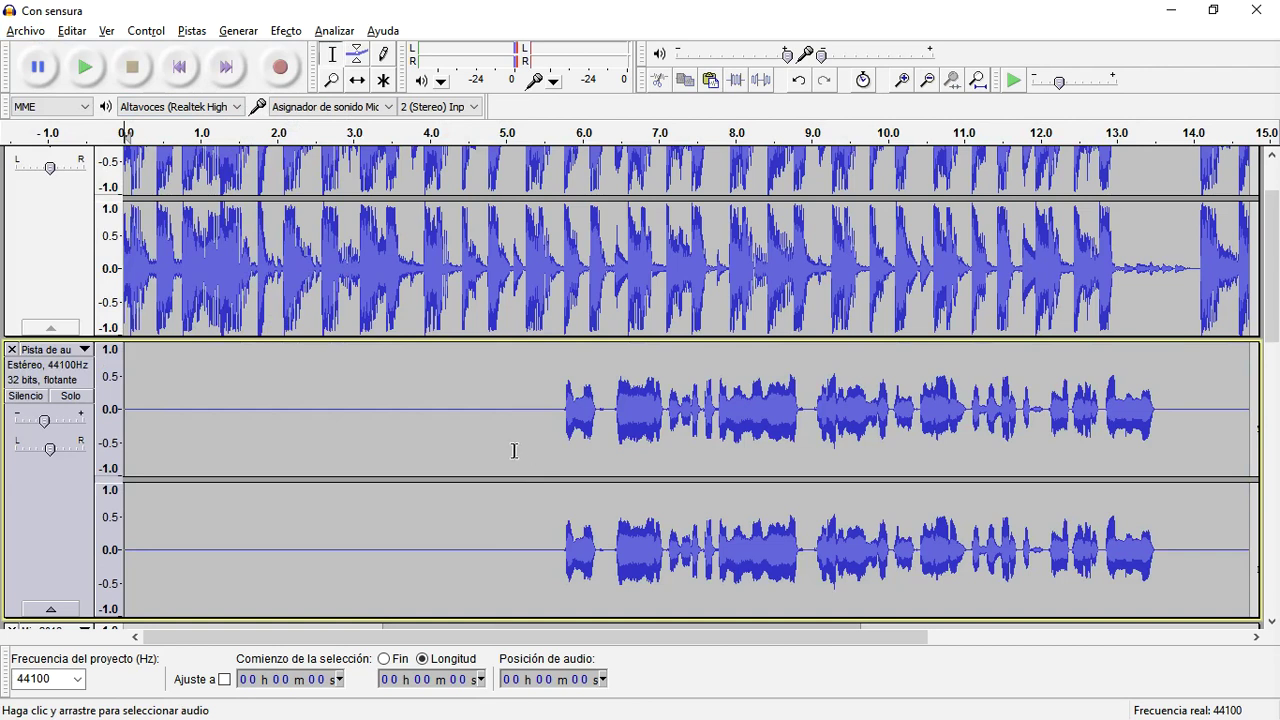
Play the full mix from about 4.2 s to check the vocal levels and the delay
left_click(466, 433)
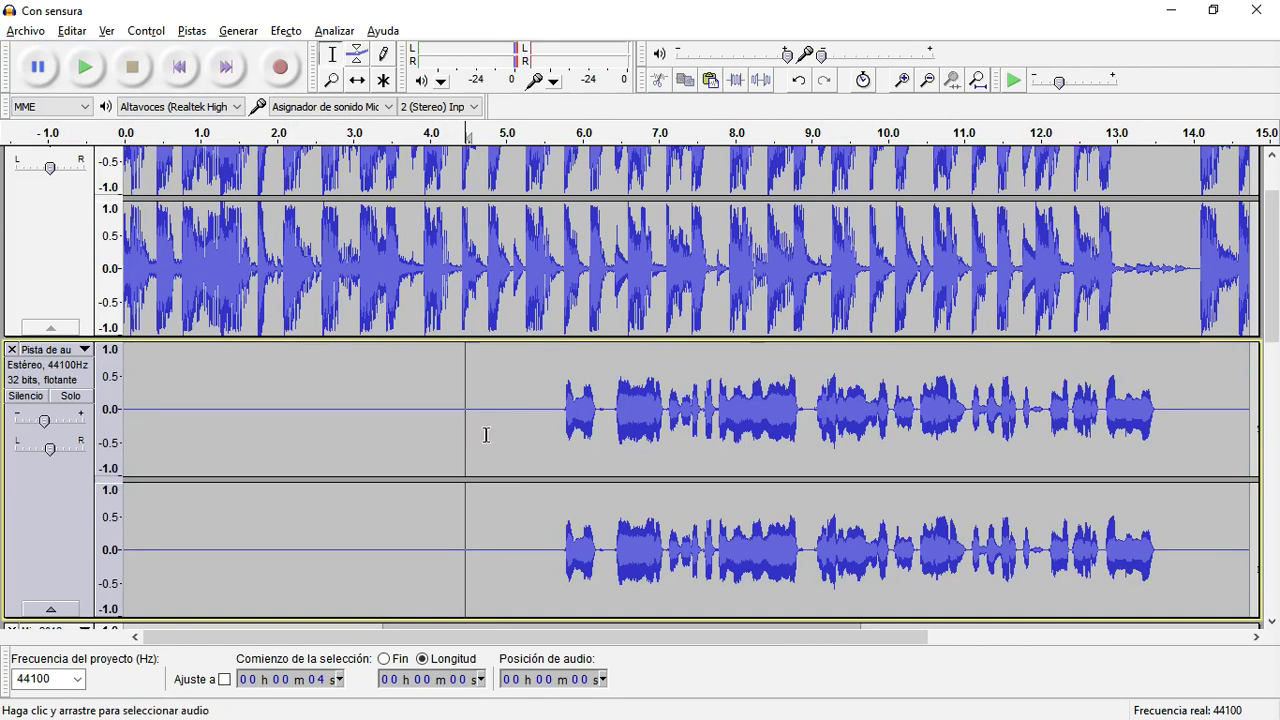
left_click(449, 435)
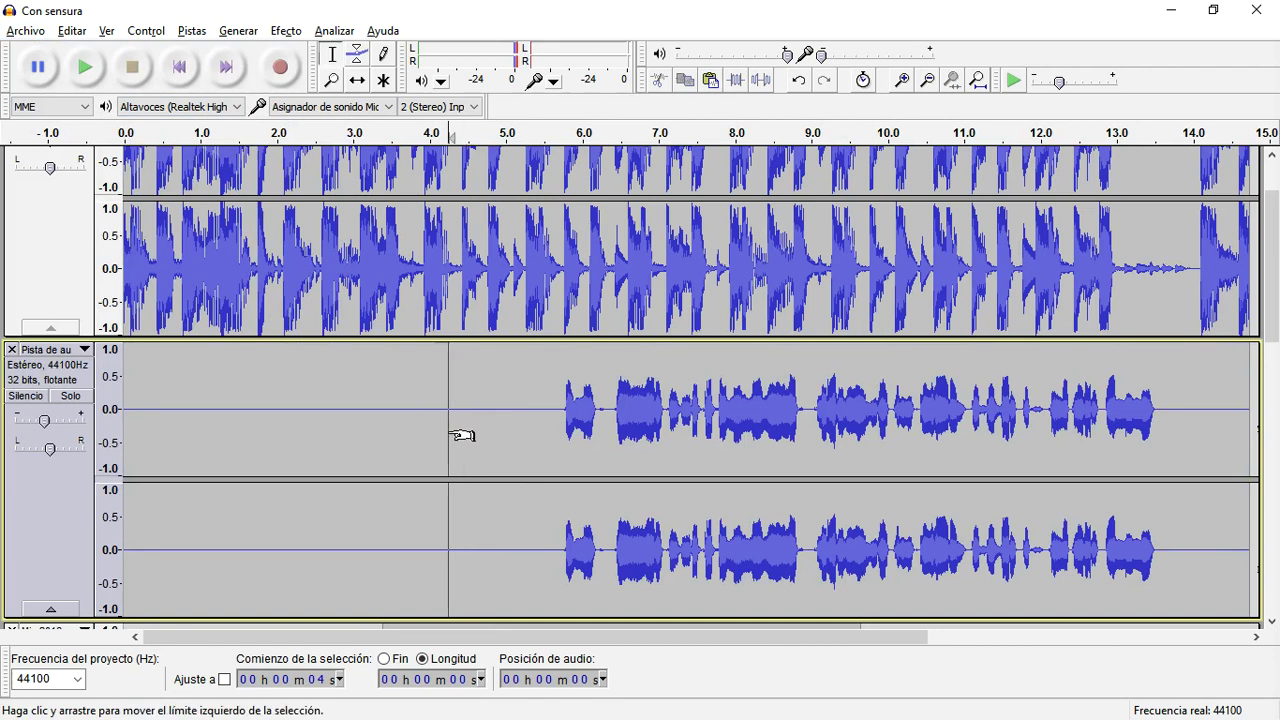
key("space")
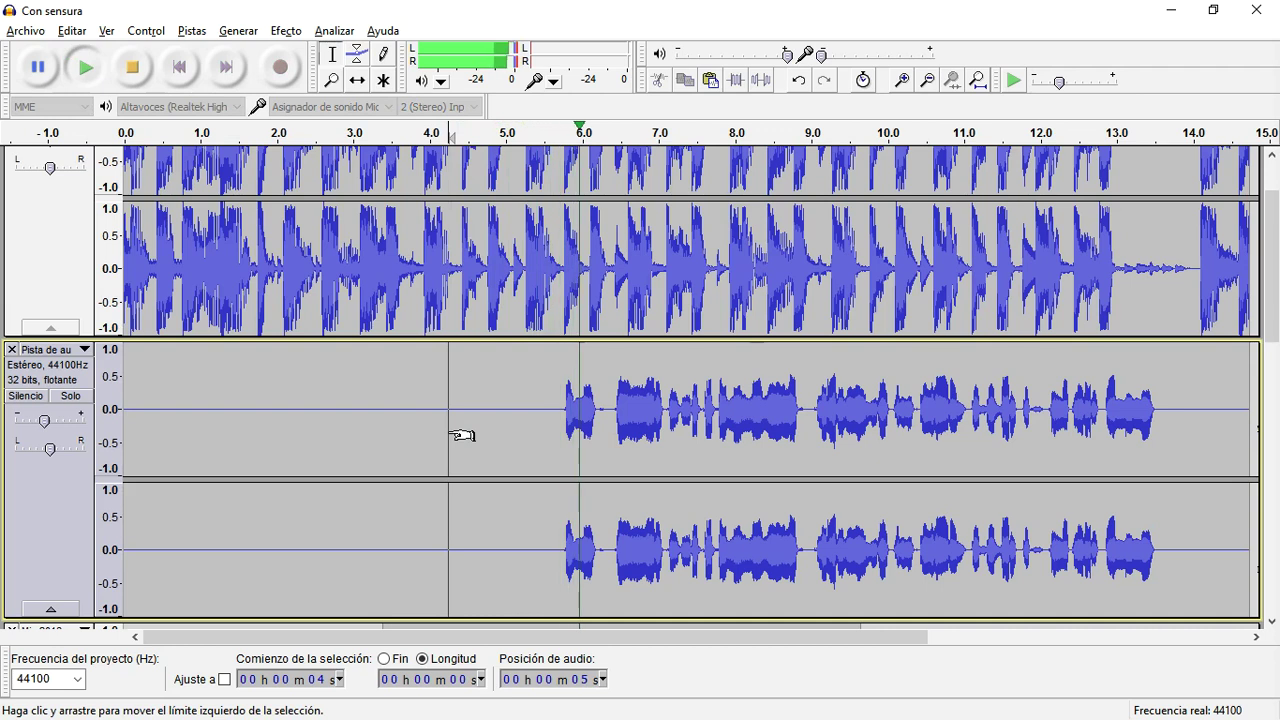
key("space")
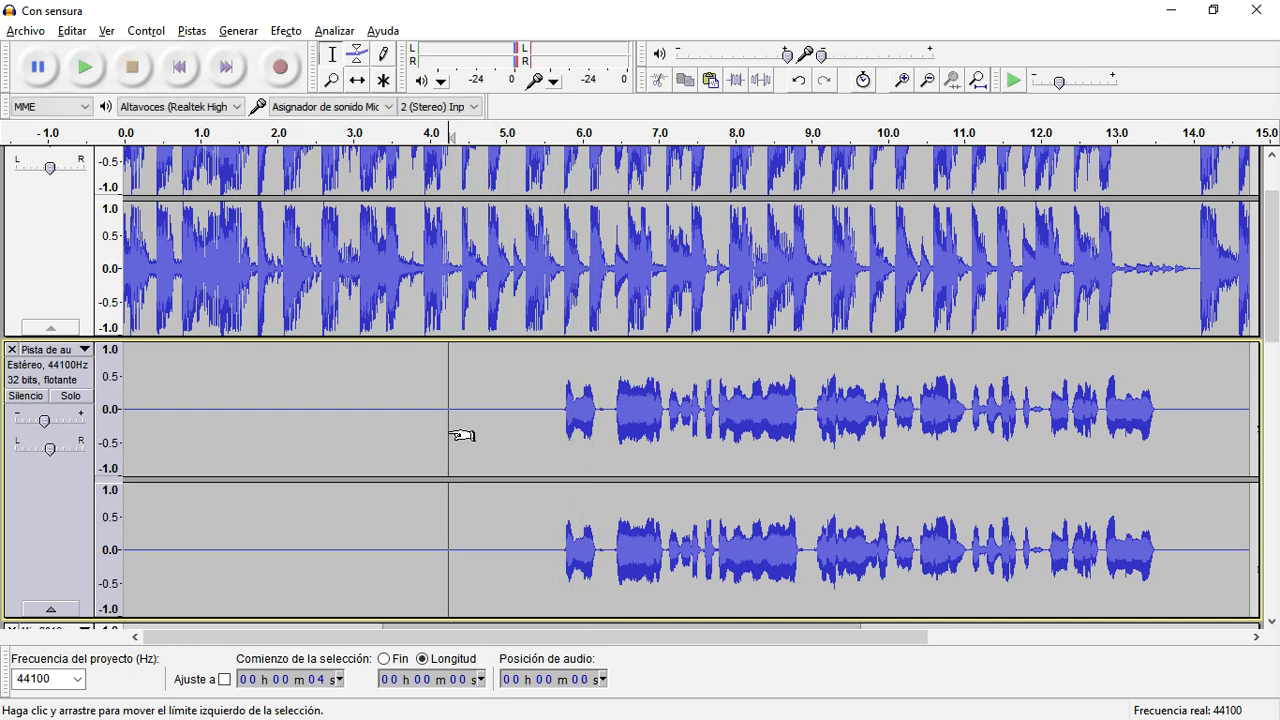
Solo the Con sensura instrumental track and record about 9.5 s of new audio over it from the start
scroll(450, 430, "up", 3)
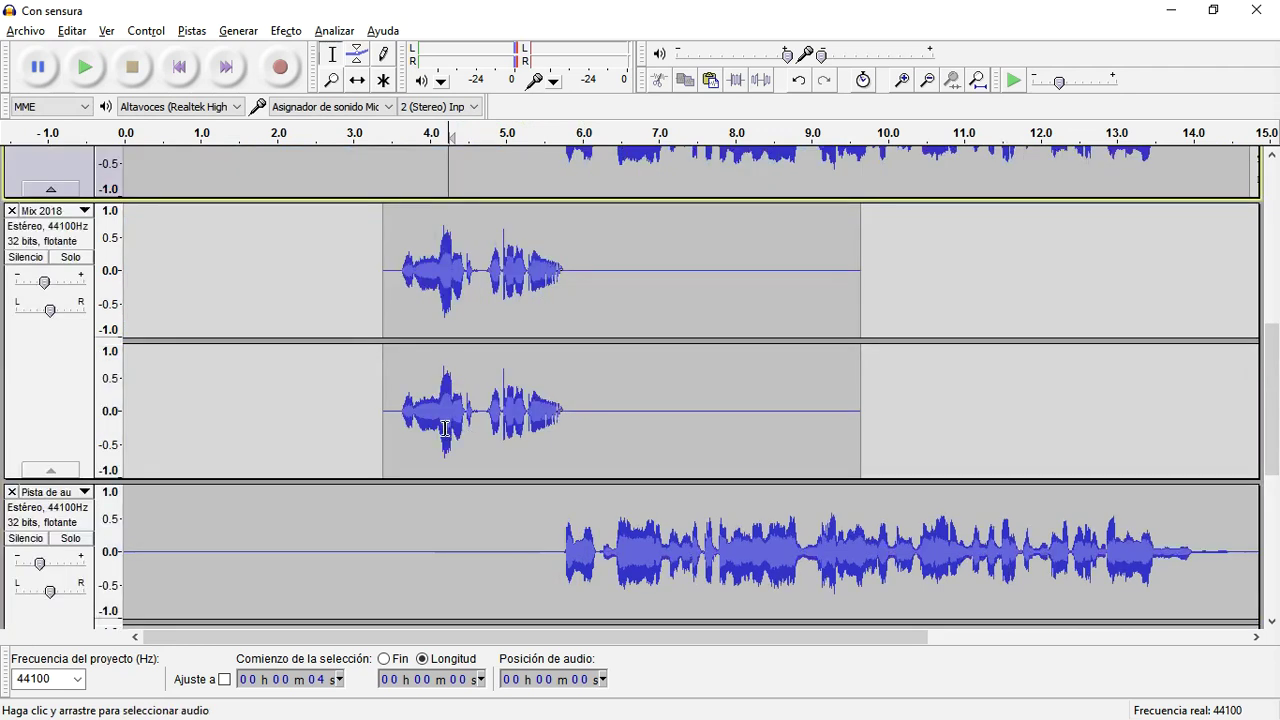
scroll(438, 425, "down", 4)
scroll(438, 425, "down", 1)
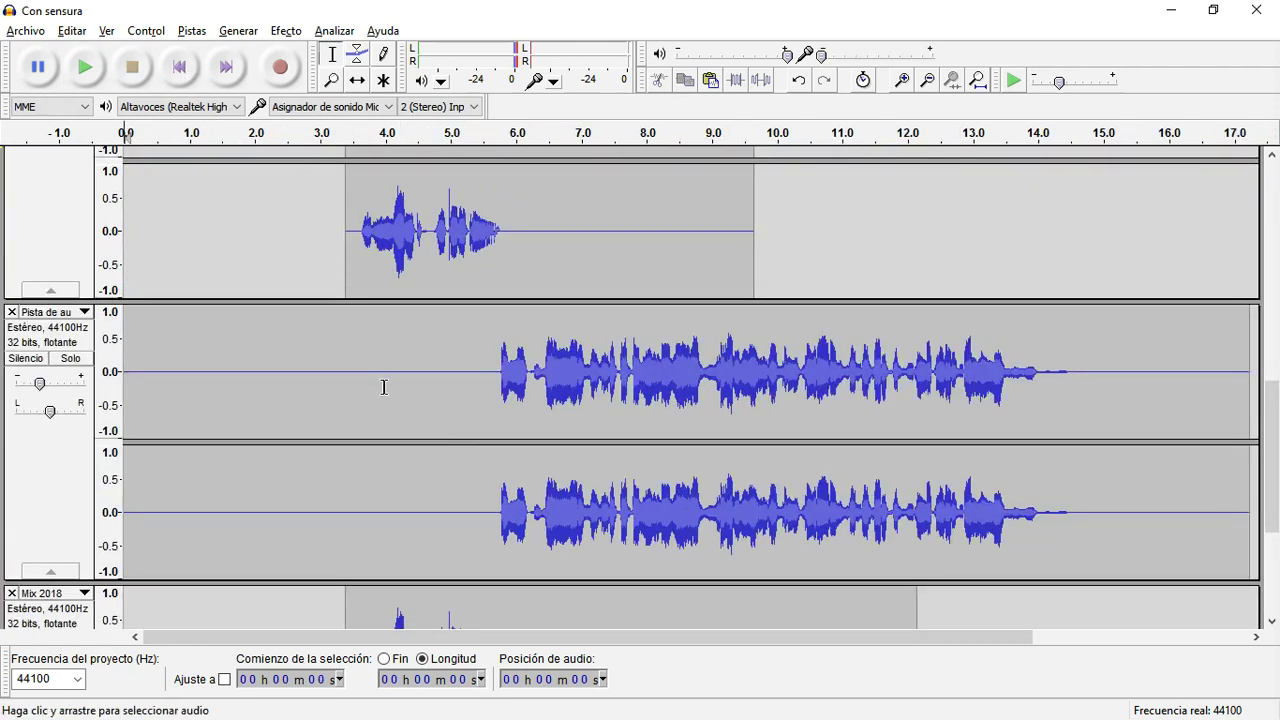
scroll(149, 423, "up", 3)
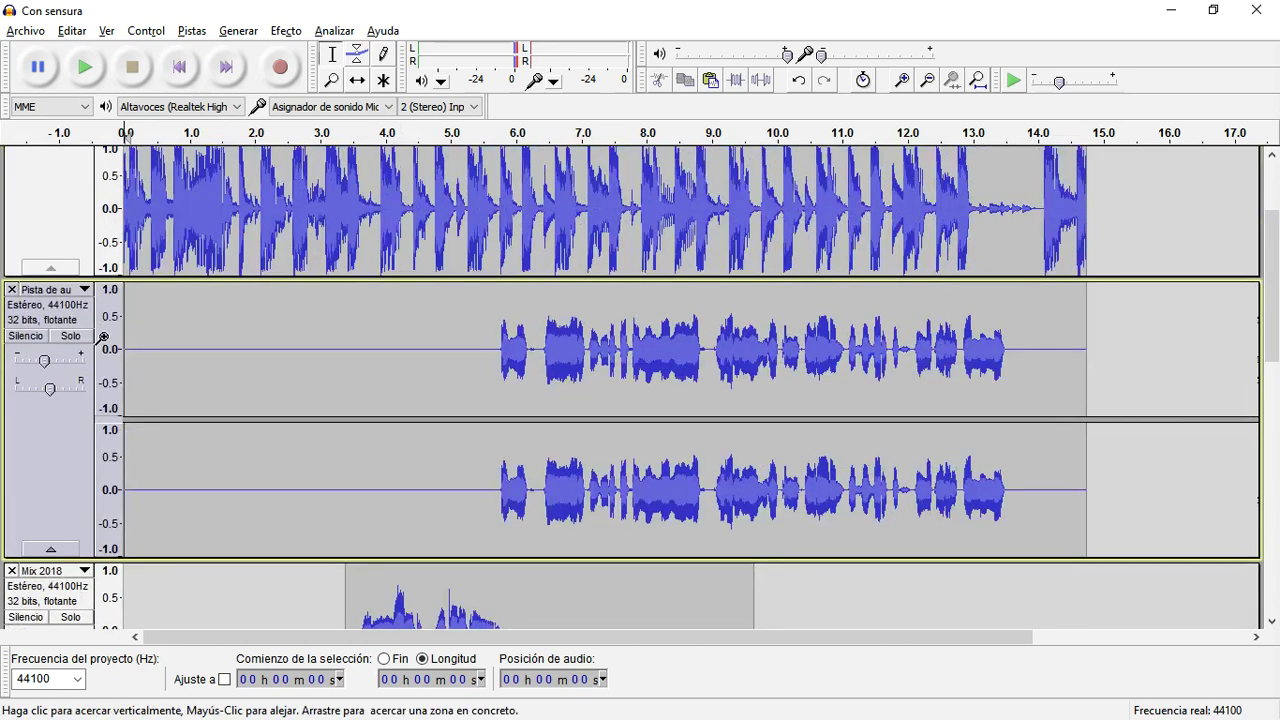
left_click(70, 204)
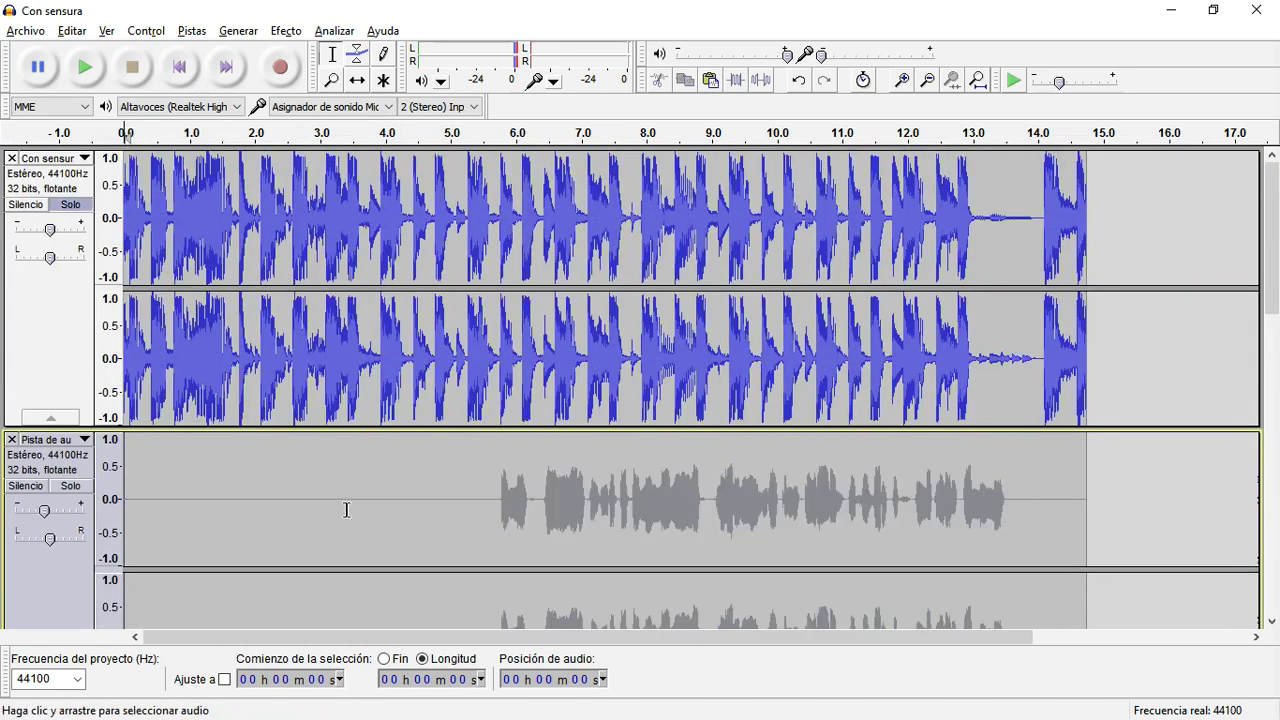
key("space")
scroll(346, 510, "down", 6)
scroll(346, 510, "up", 3)
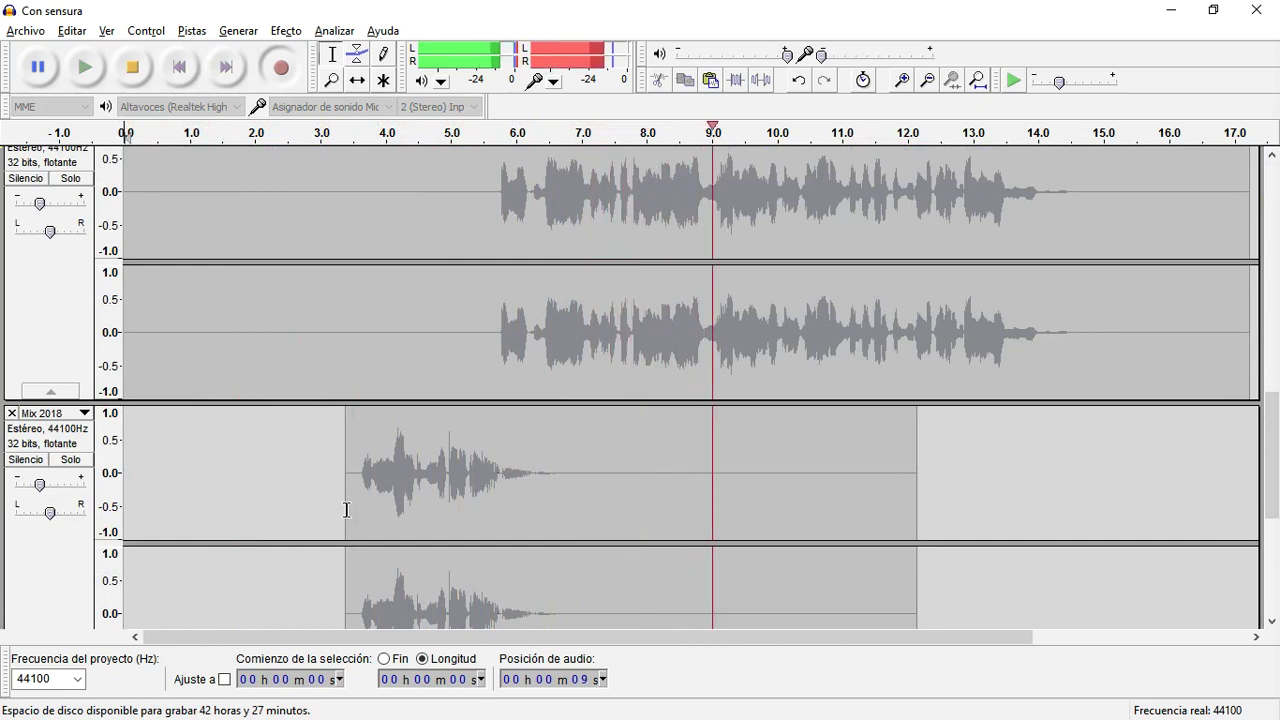
key("space")
scroll(340, 440, "down", 4)
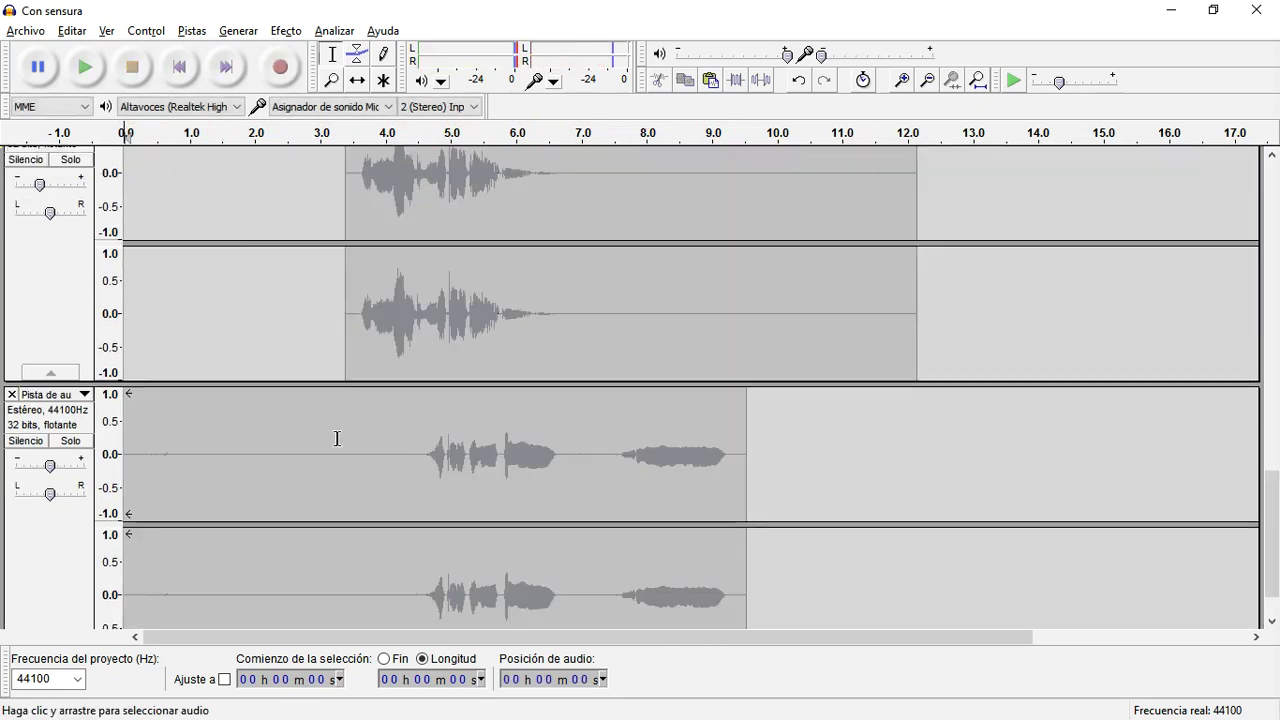
Turn off solo on the Con sensura instrumental track
scroll(183, 414, "up", 5)
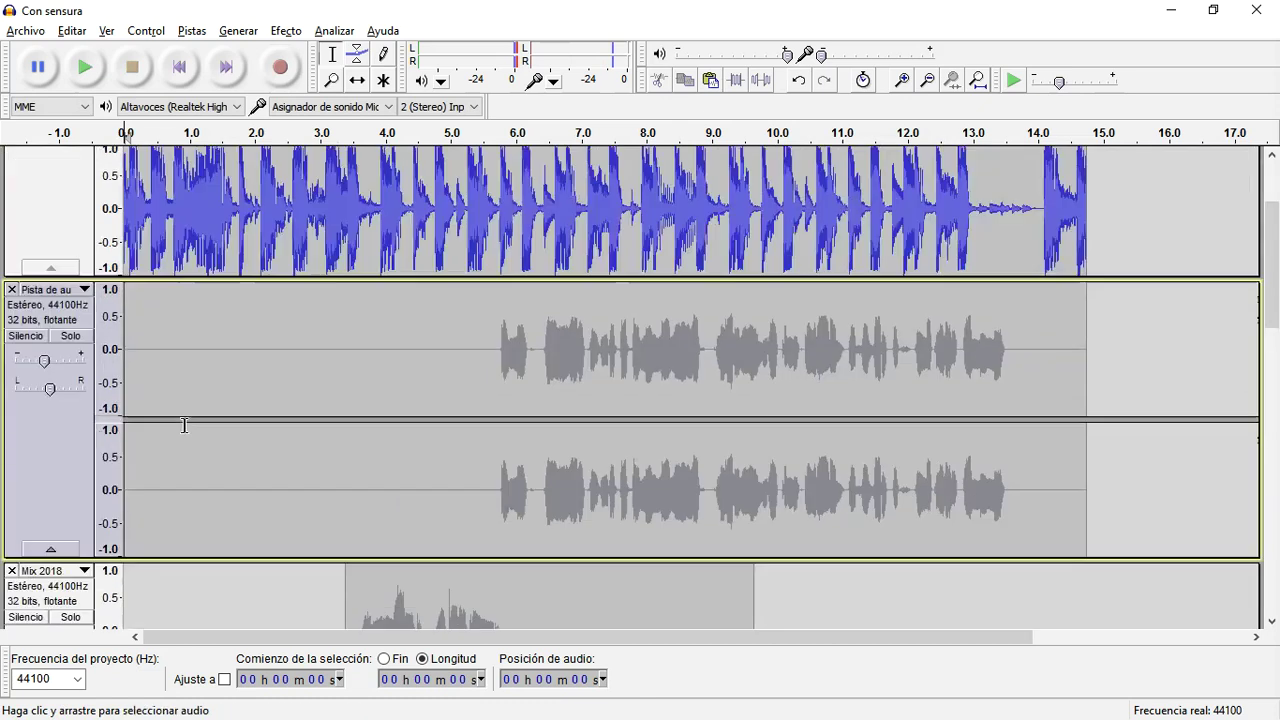
left_click(70, 204)
scroll(468, 543, "down", 8)
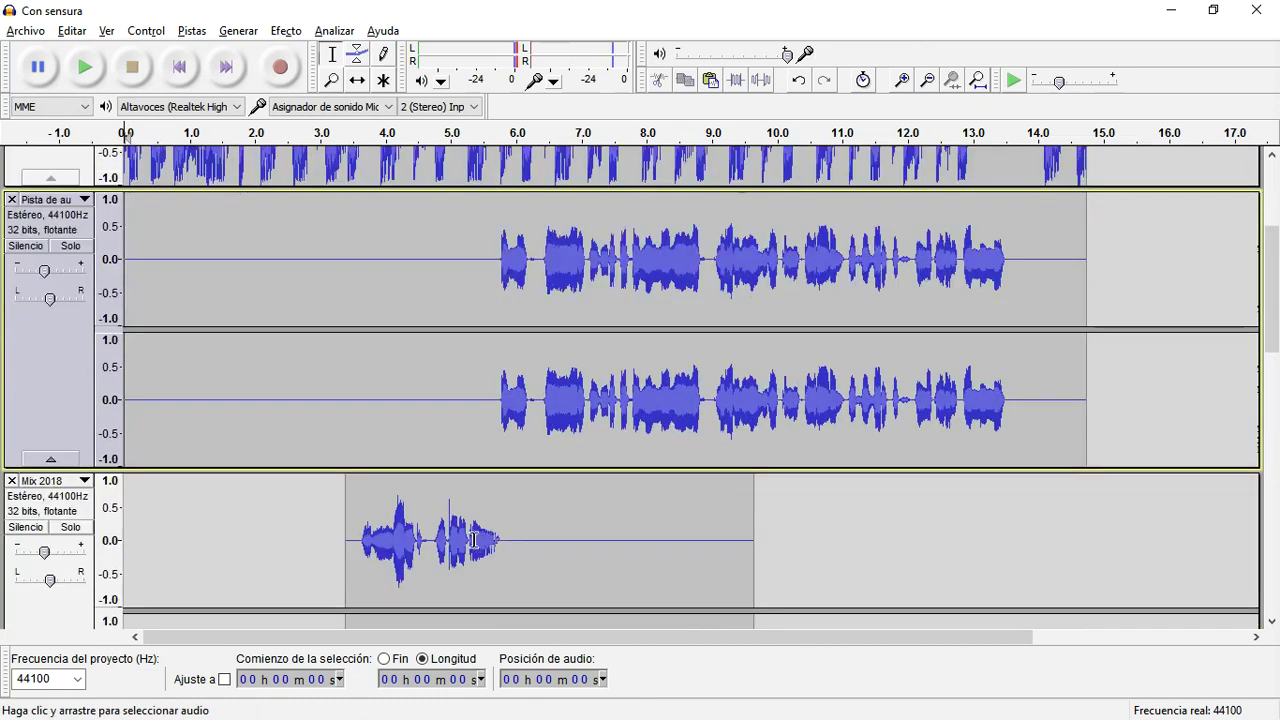
Select the whole new recording on the last track and apply Equalization with the Treble Boost curve
scroll(468, 543, "down", 5)
double_click(451, 470)
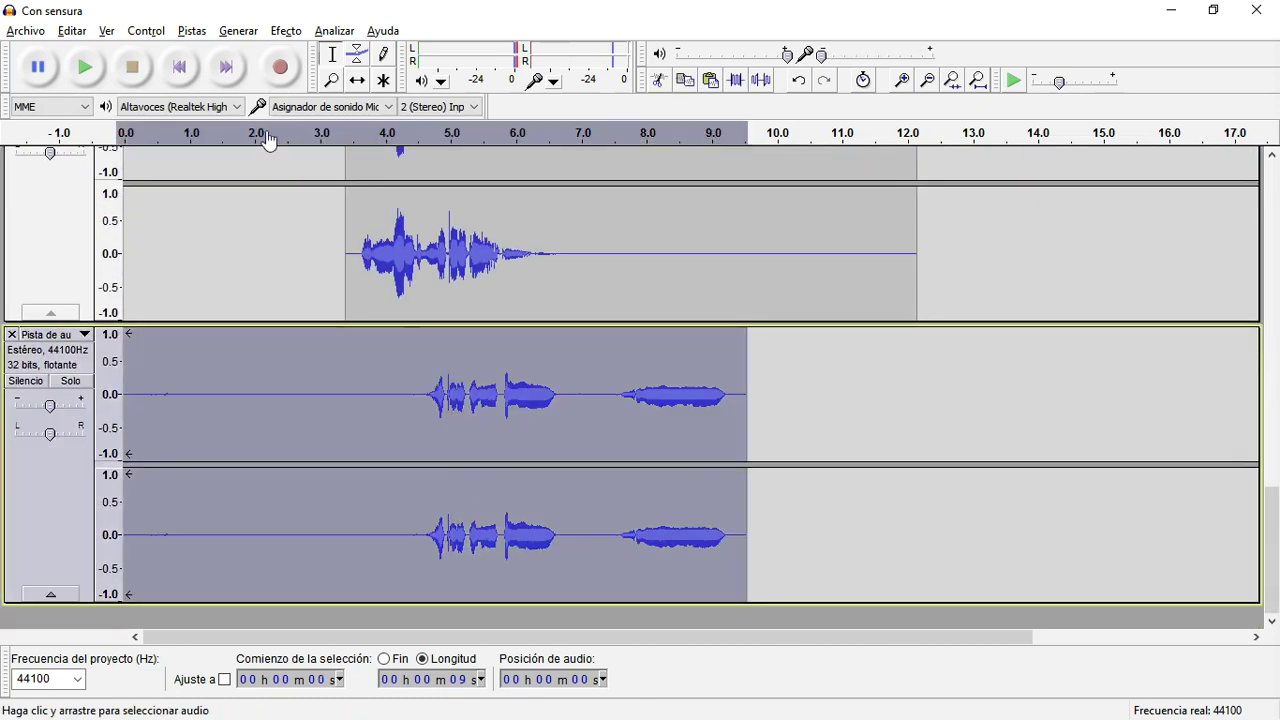
left_click(307, 32)
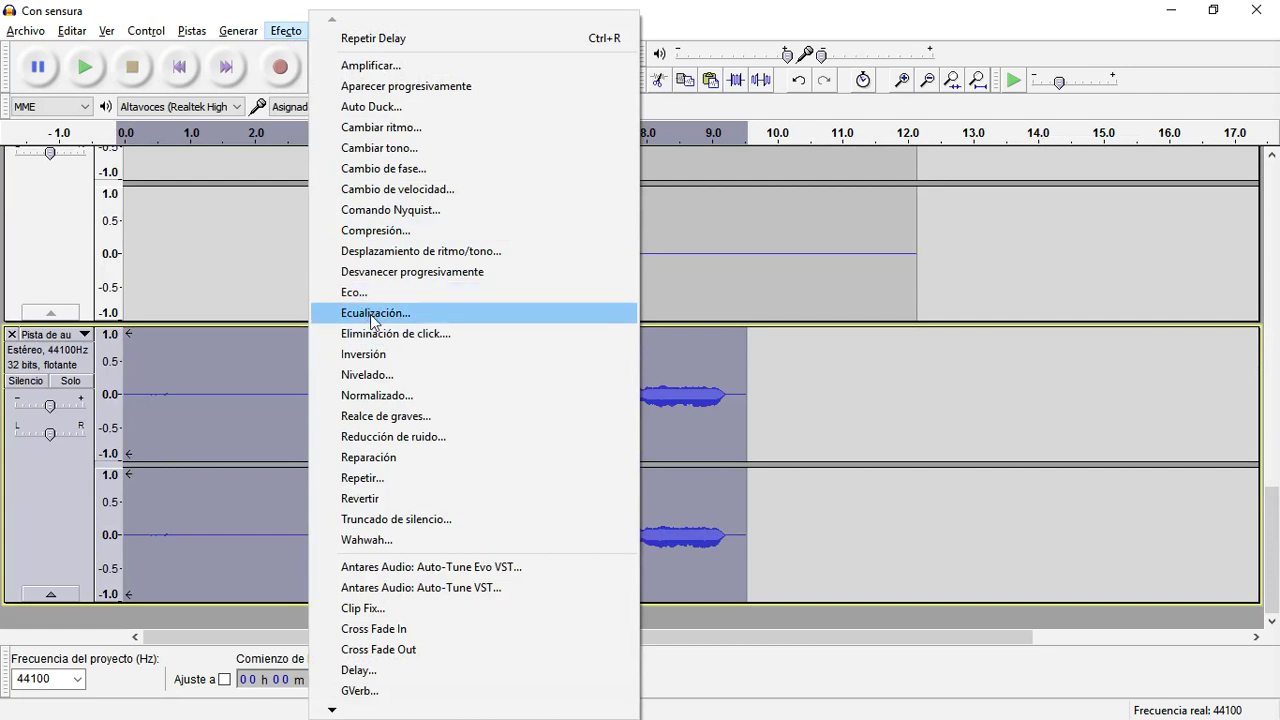
left_click(362, 310)
left_click(510, 550)
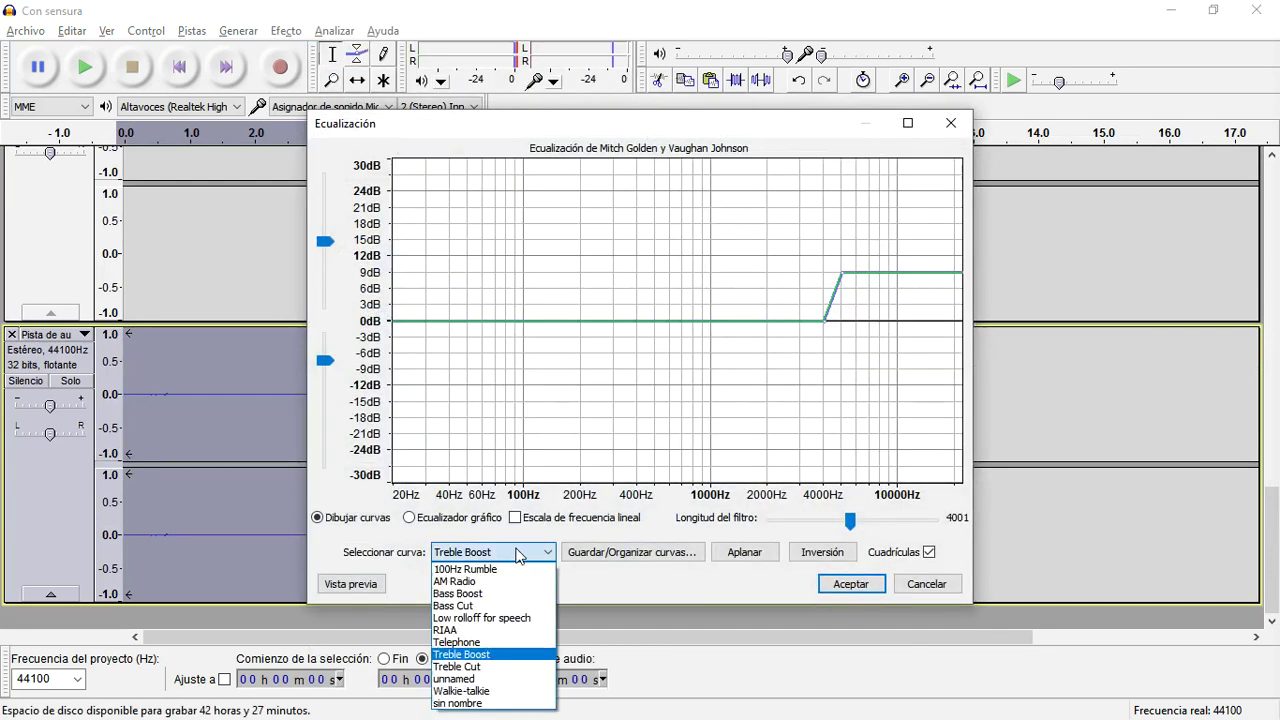
left_click(489, 655)
left_click(851, 584)
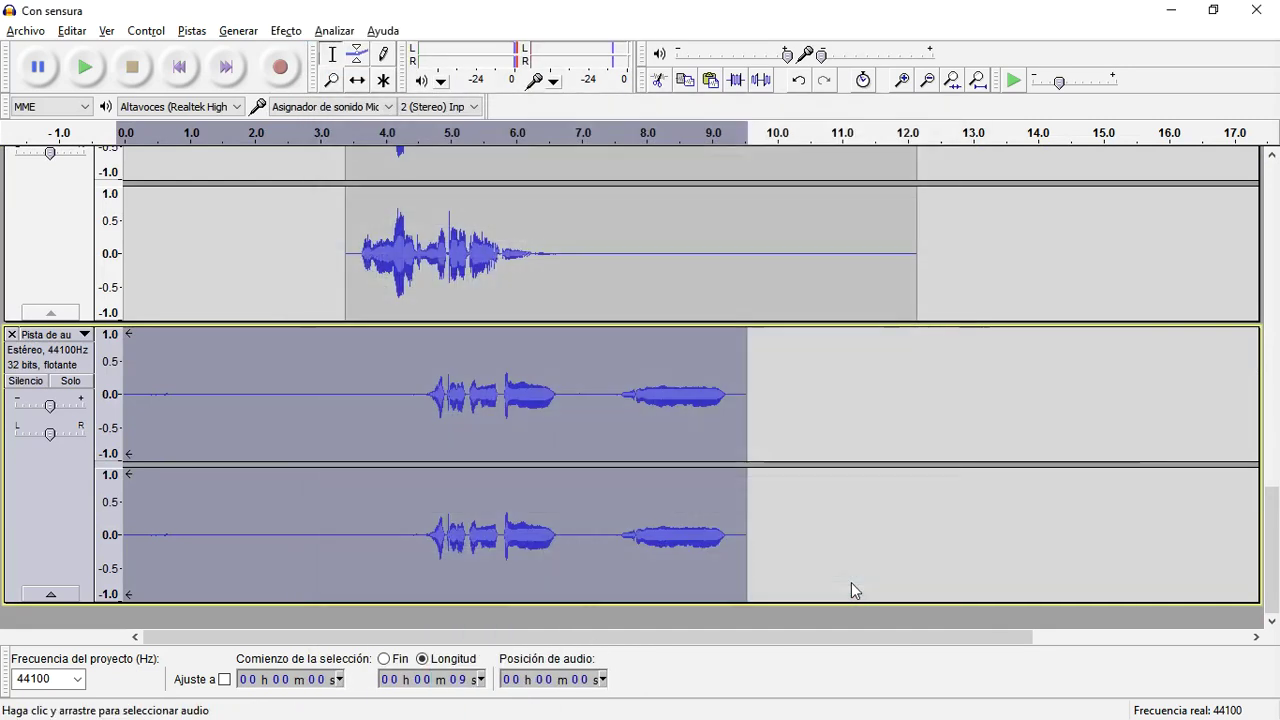
Apply the Compression effect and the Leveler effect (Nivelado) to the selected recording
left_click(286, 31)
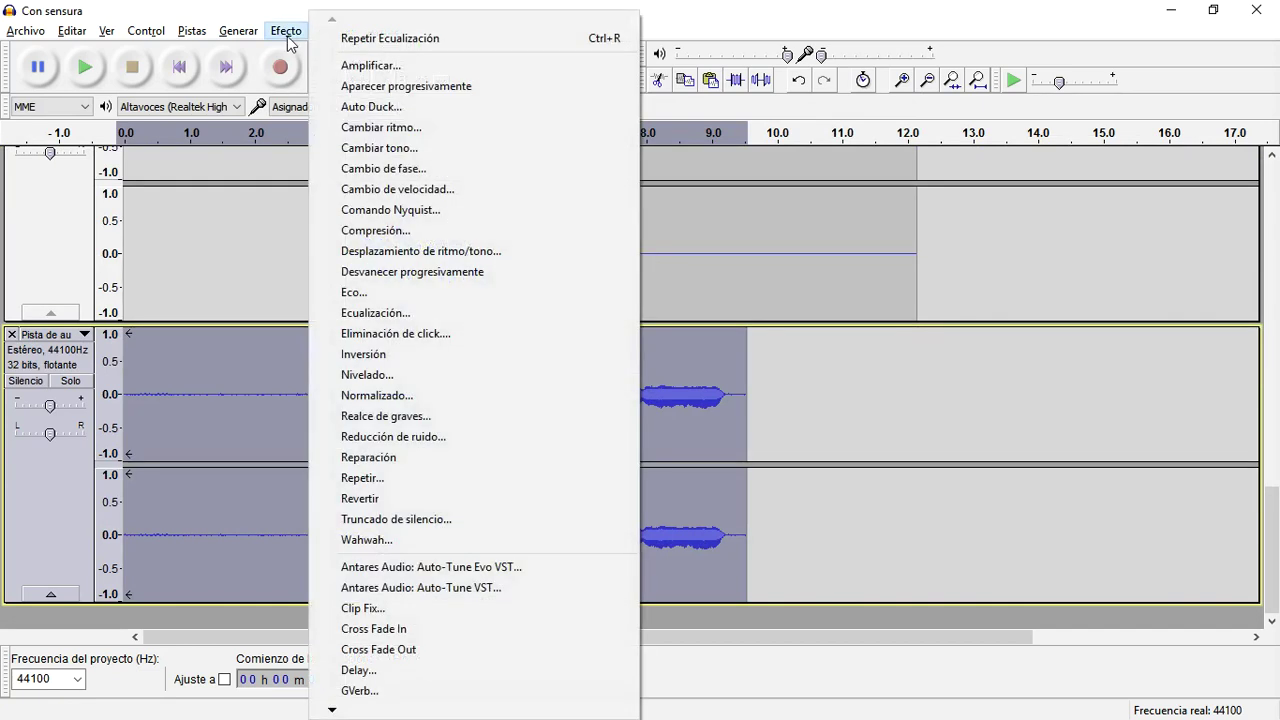
left_click(456, 240)
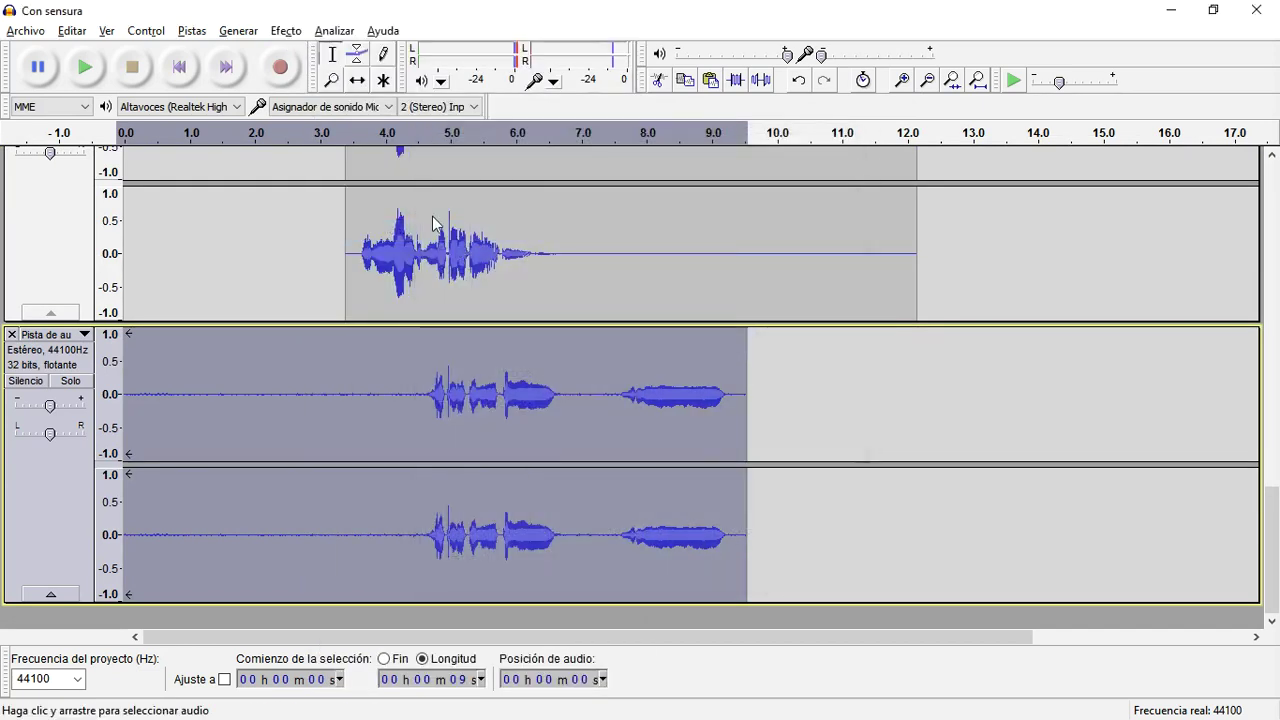
left_click(286, 31)
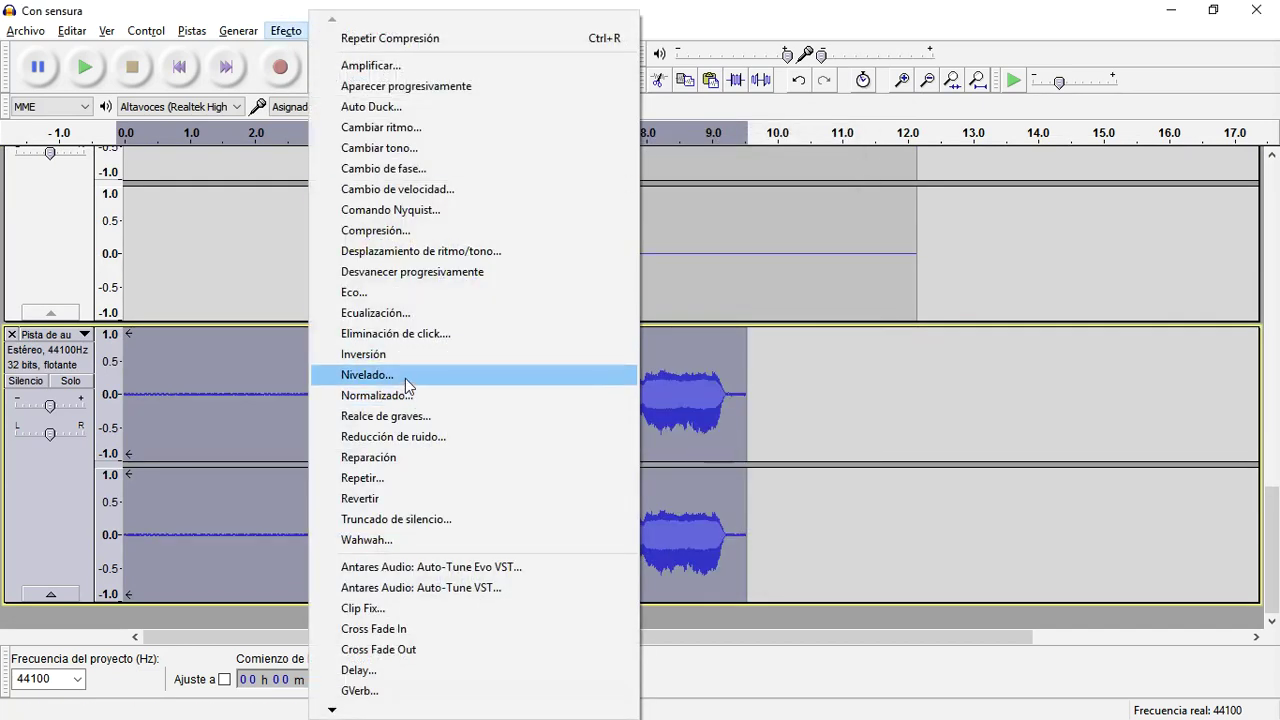
left_click(405, 378)
Normalize the selected recording on the last track
left_click(286, 31)
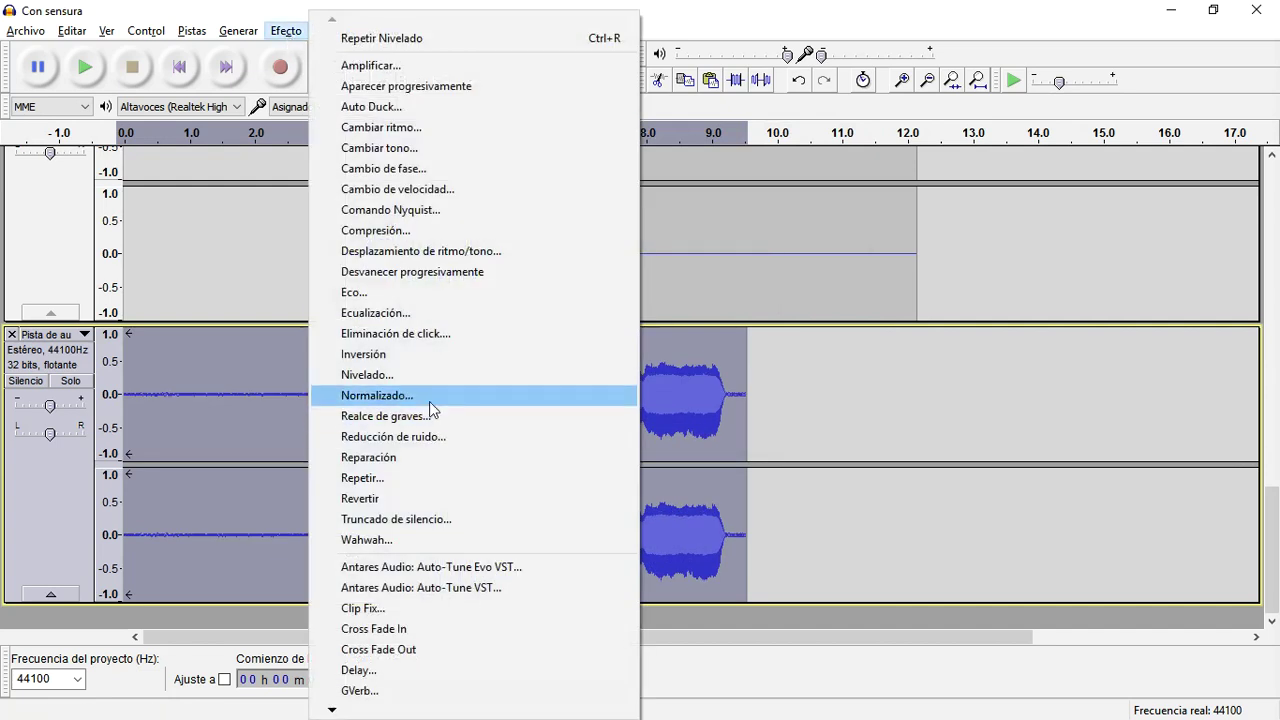
left_click(429, 411)
Capture a noise profile from the silent lead-in of the new recording, about 0.1 to 4.5 s
left_click_drag(418, 412, 130, 405)
left_click(286, 31)
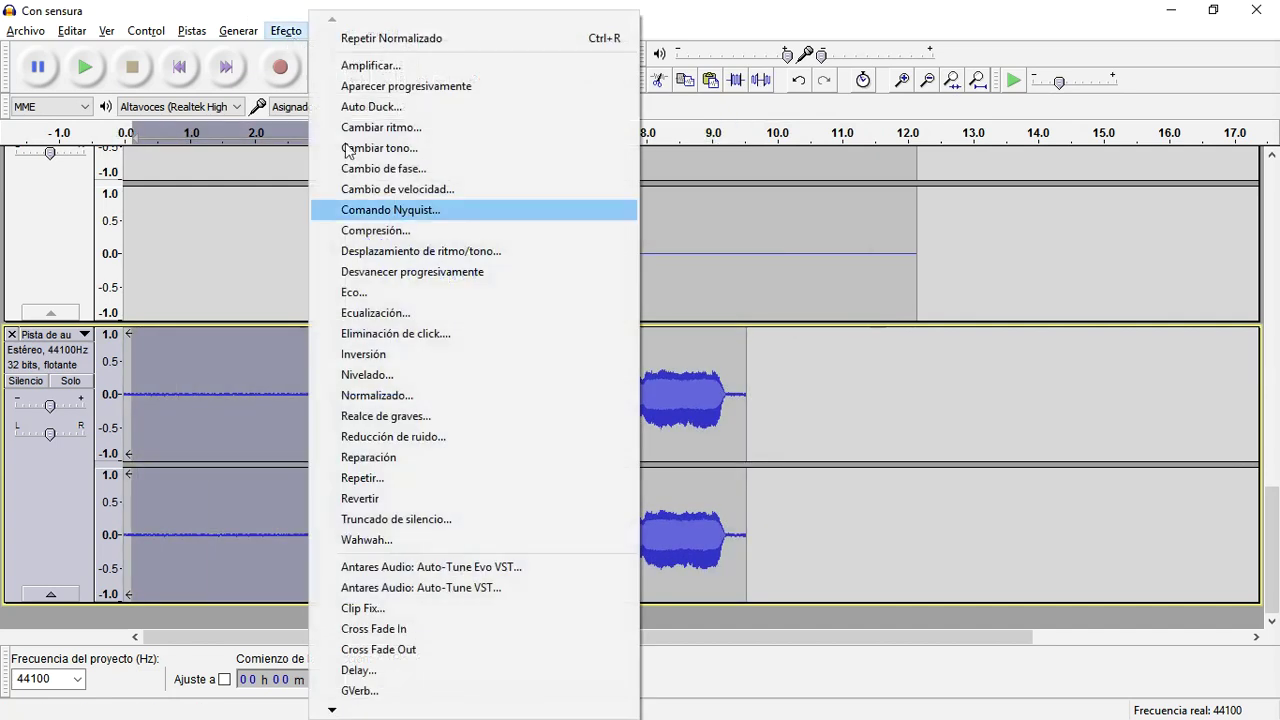
left_click(455, 437)
left_click(650, 280)
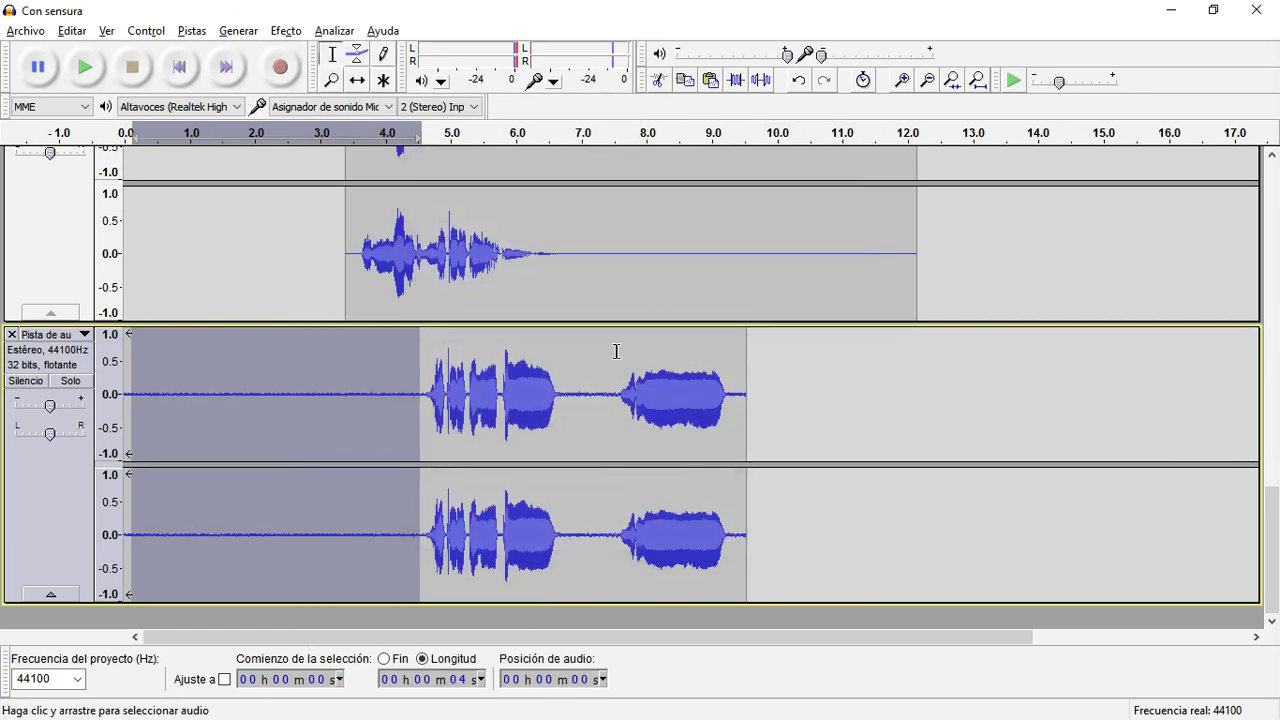
Apply Noise Reduction to the entire new recording using the captured profile
key("shift+k")
left_click(284, 31)
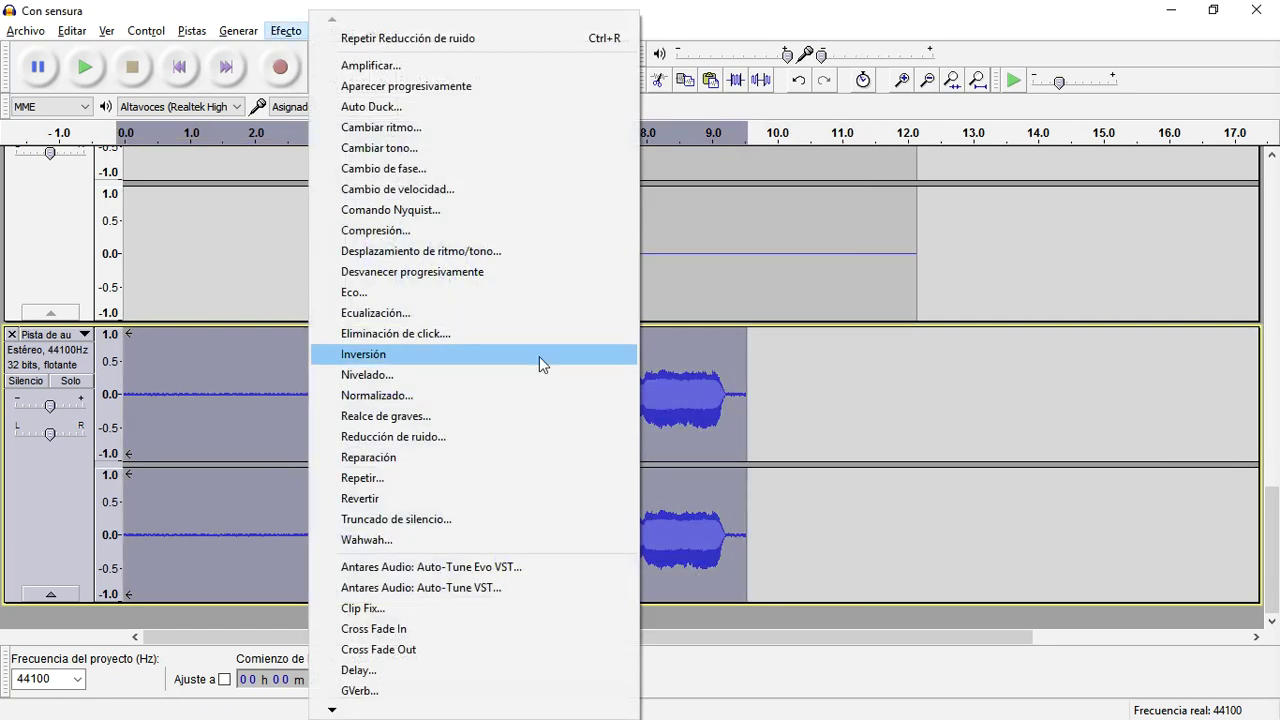
left_click(510, 439)
left_click(745, 540)
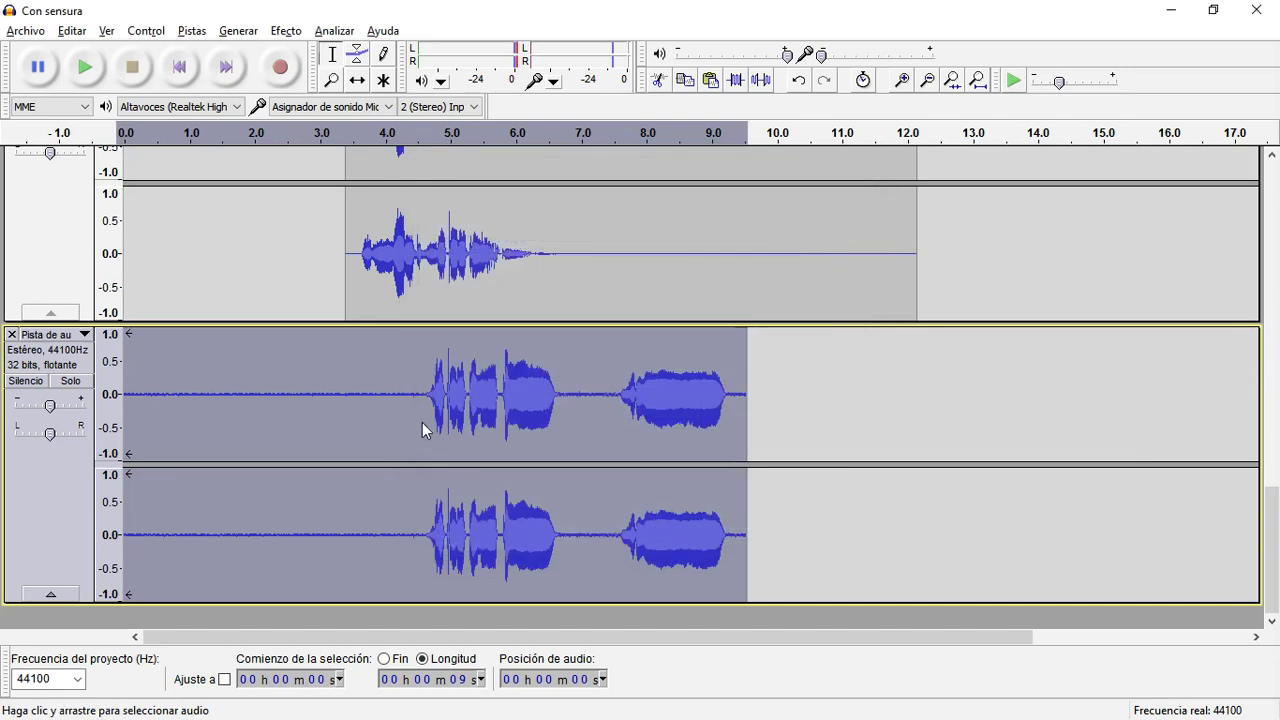
Take another noise profile from the recording's silent lead-in, about 0 to 4.3 s
left_click_drag(406, 408, 122, 410)
left_click(272, 31)
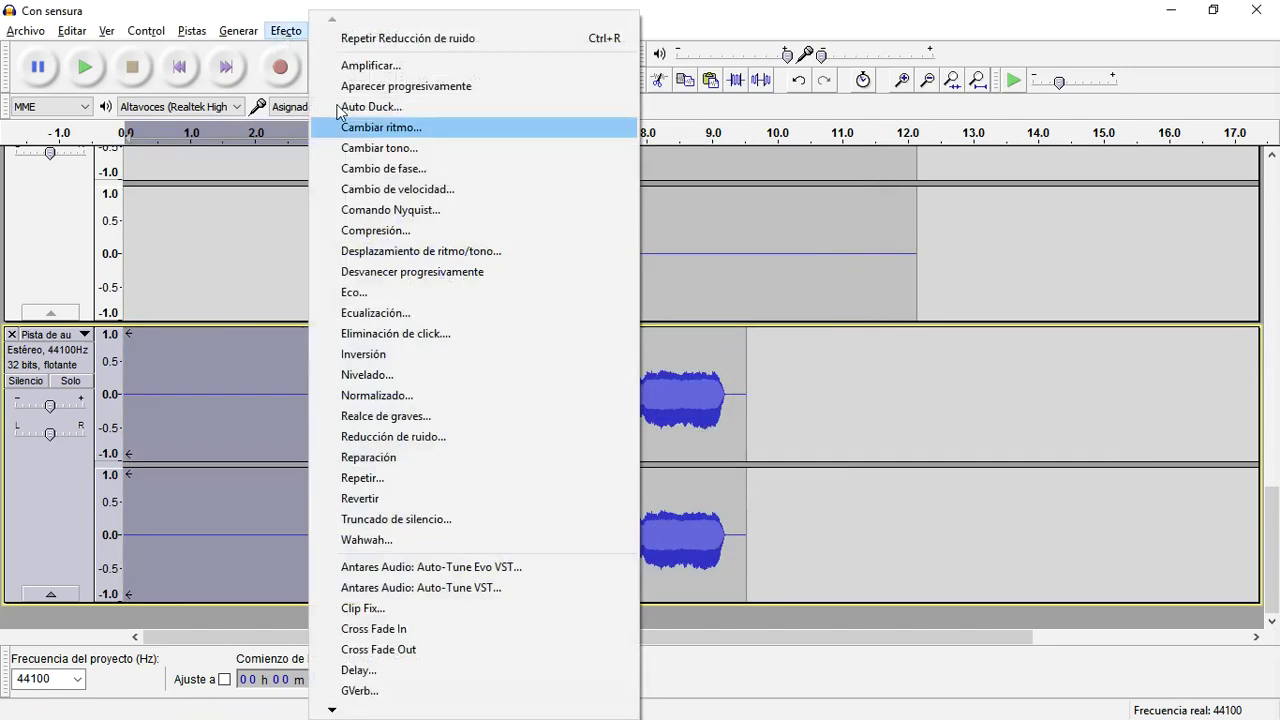
left_click(457, 437)
Run Noise Reduction again on the entire recording with 24 dB reduction, 0.00 sensitivity, 150 Hz smoothing and 0.15 s attack/decay
double_click(468, 440)
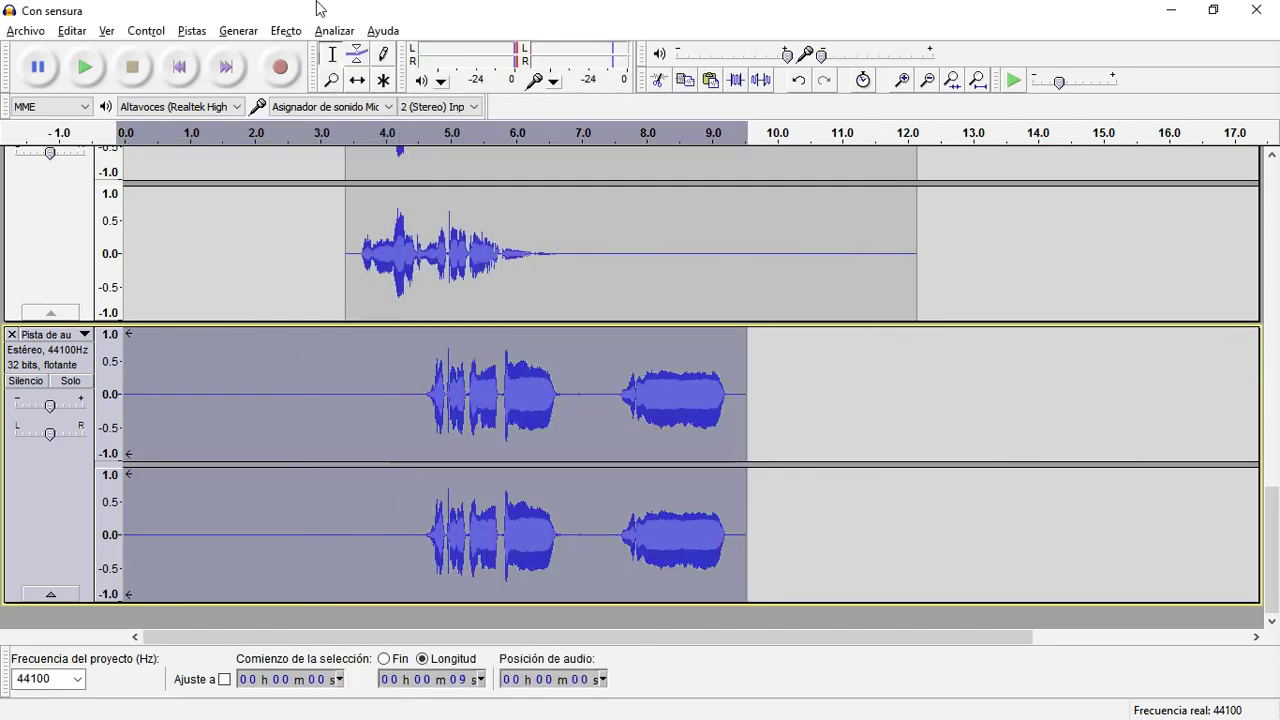
left_click(286, 31)
left_click(461, 446)
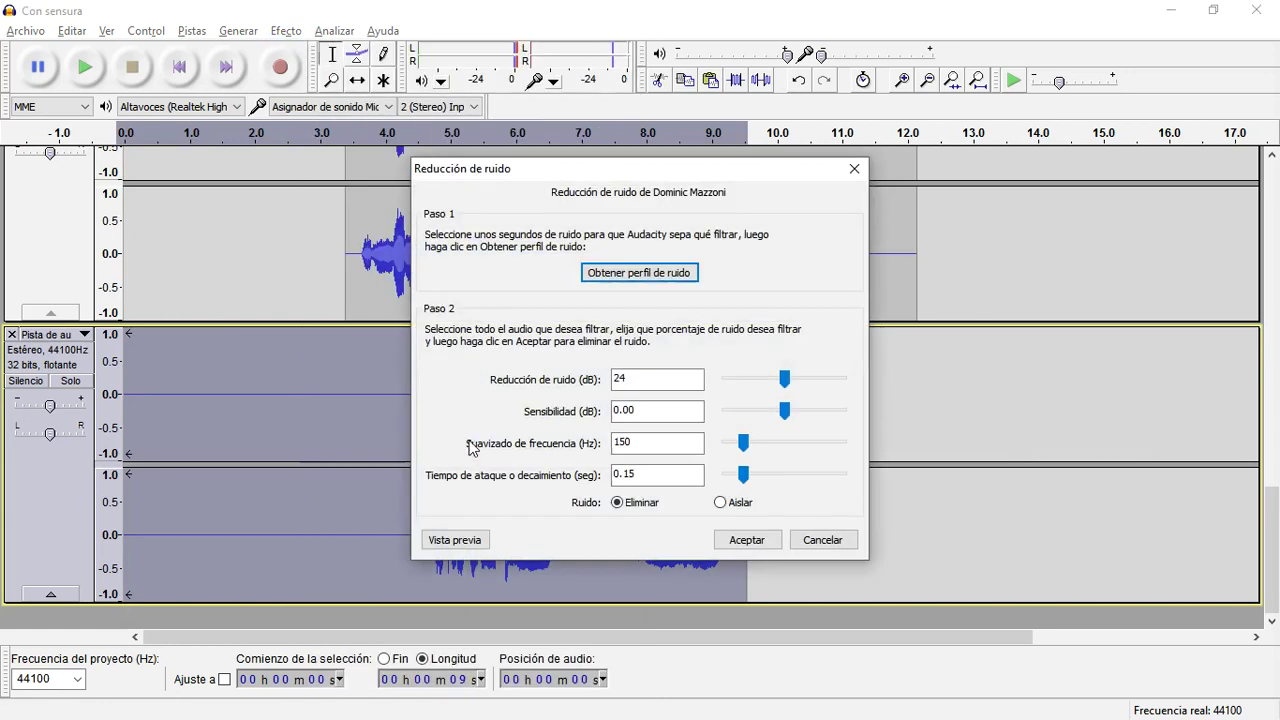
left_click(745, 540)
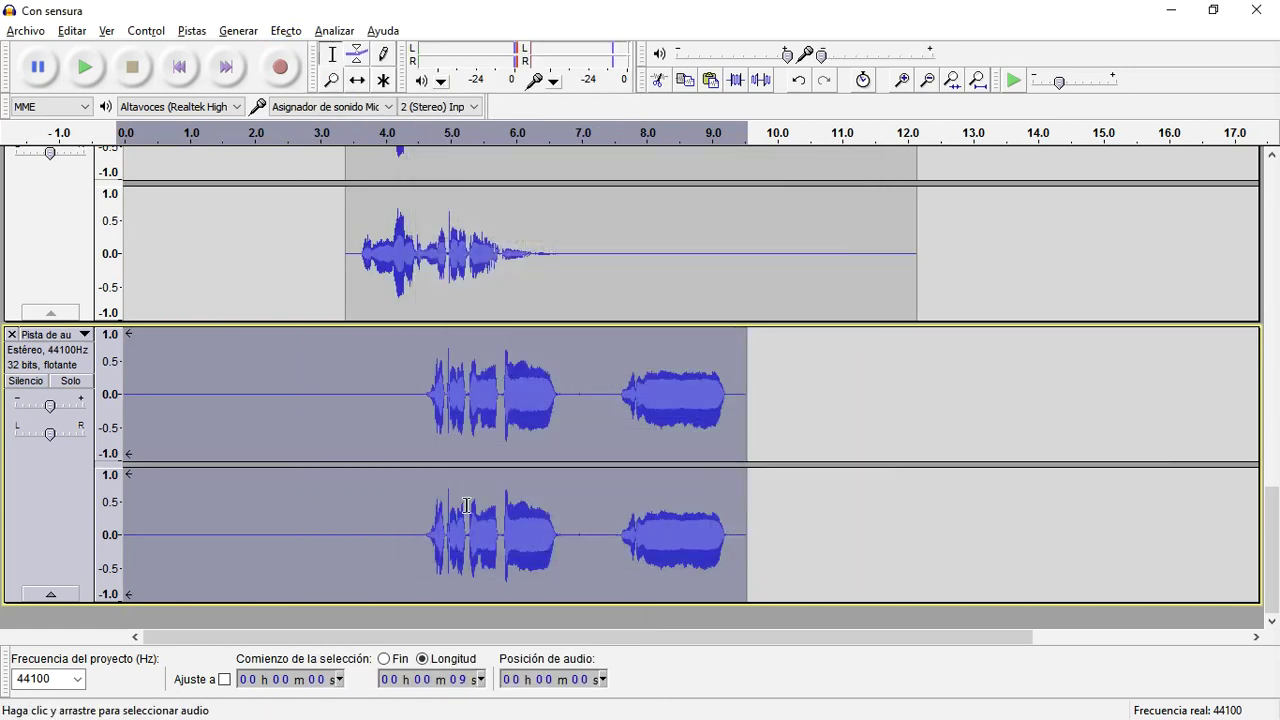
Set the new recording track's gain to -15 dB
double_click(50, 406)
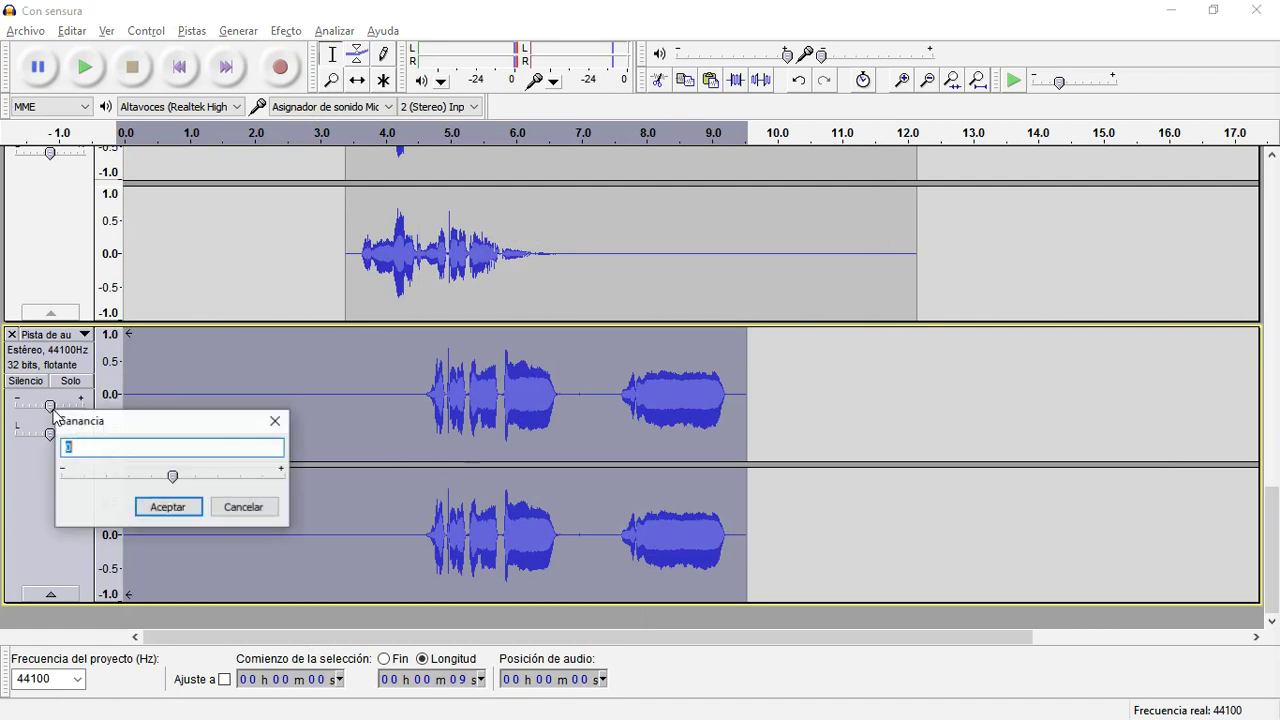
type("-15")
key("Return")
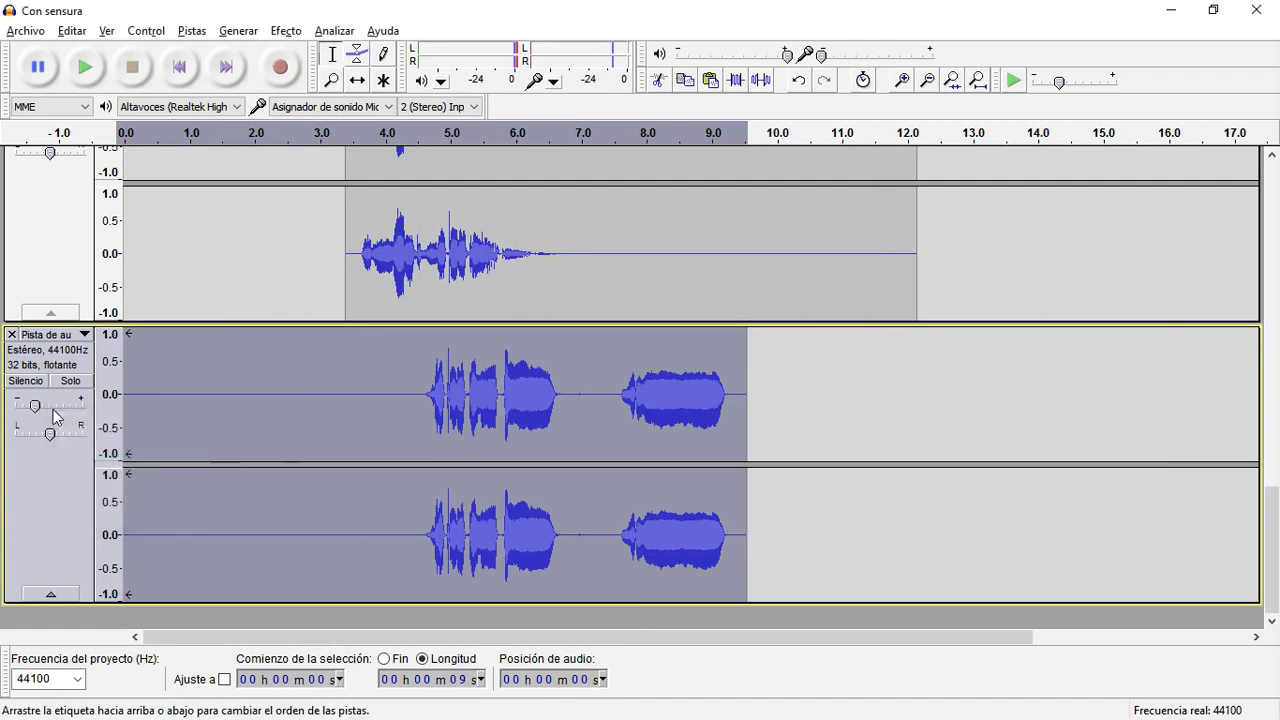
Select the entire new recording and apply the Delay effect to it
left_click(182, 68)
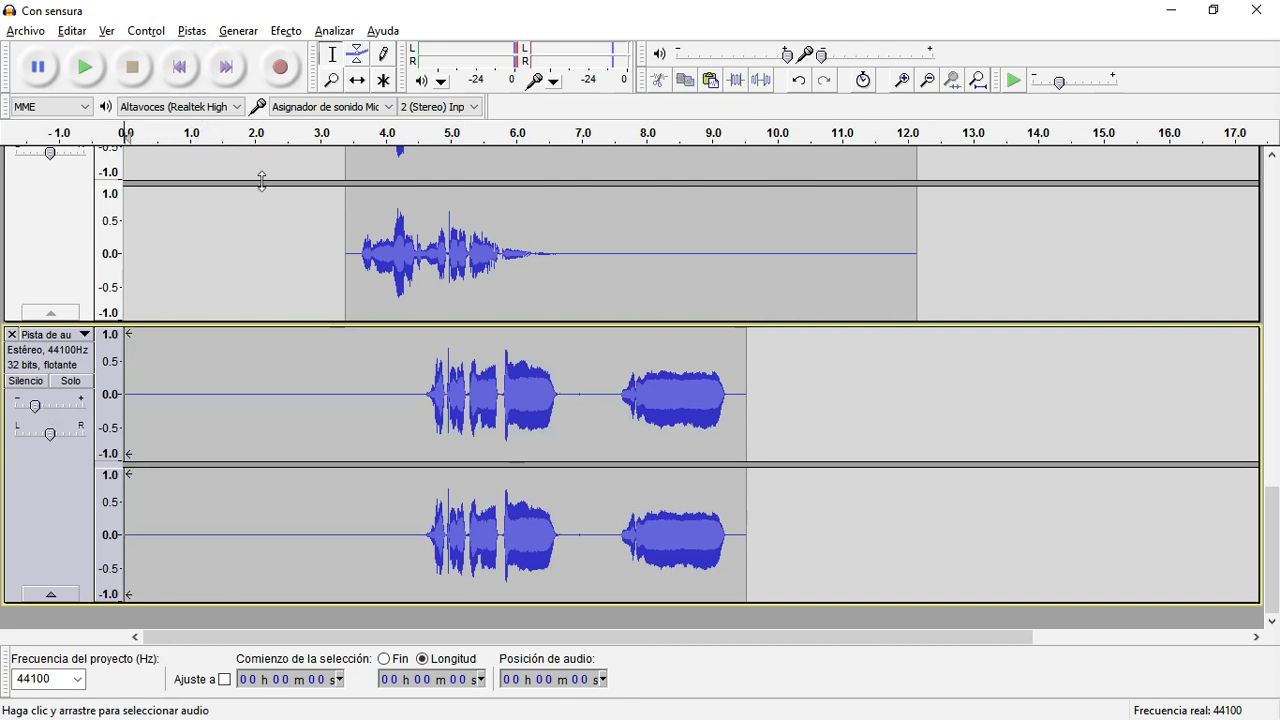
double_click(465, 422)
left_click(286, 31)
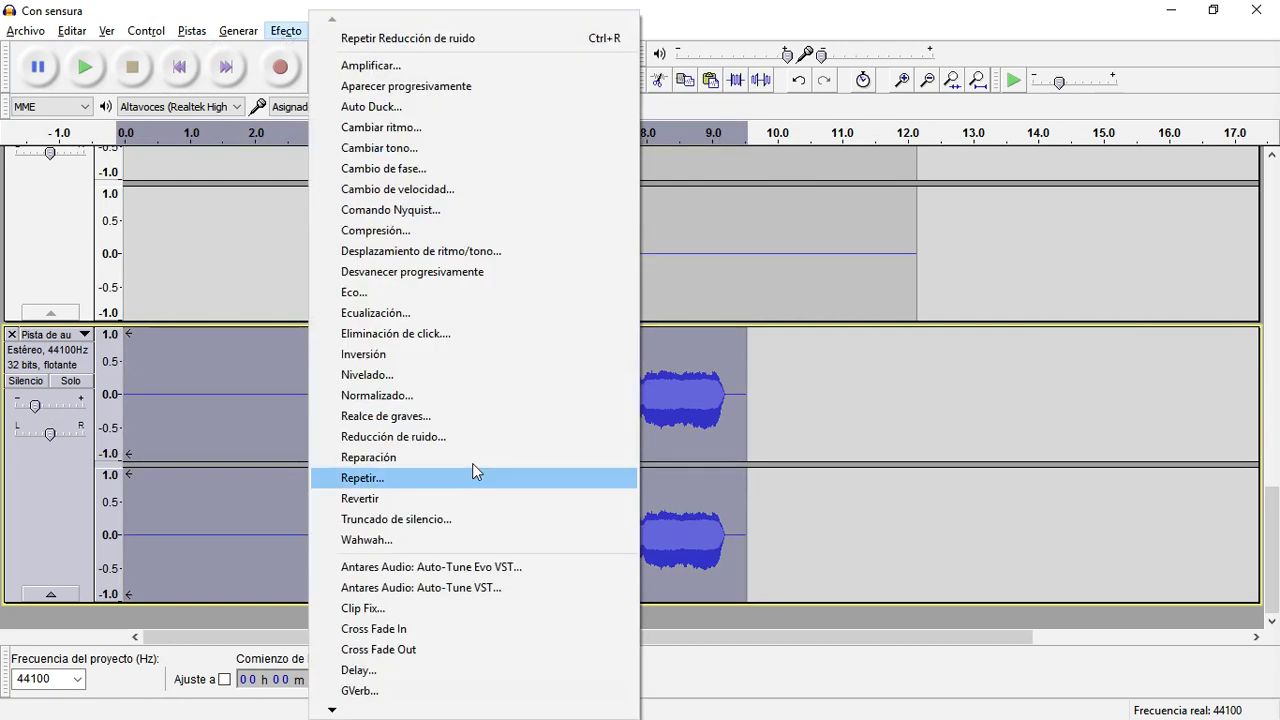
left_click(445, 670)
left_click(793, 511)
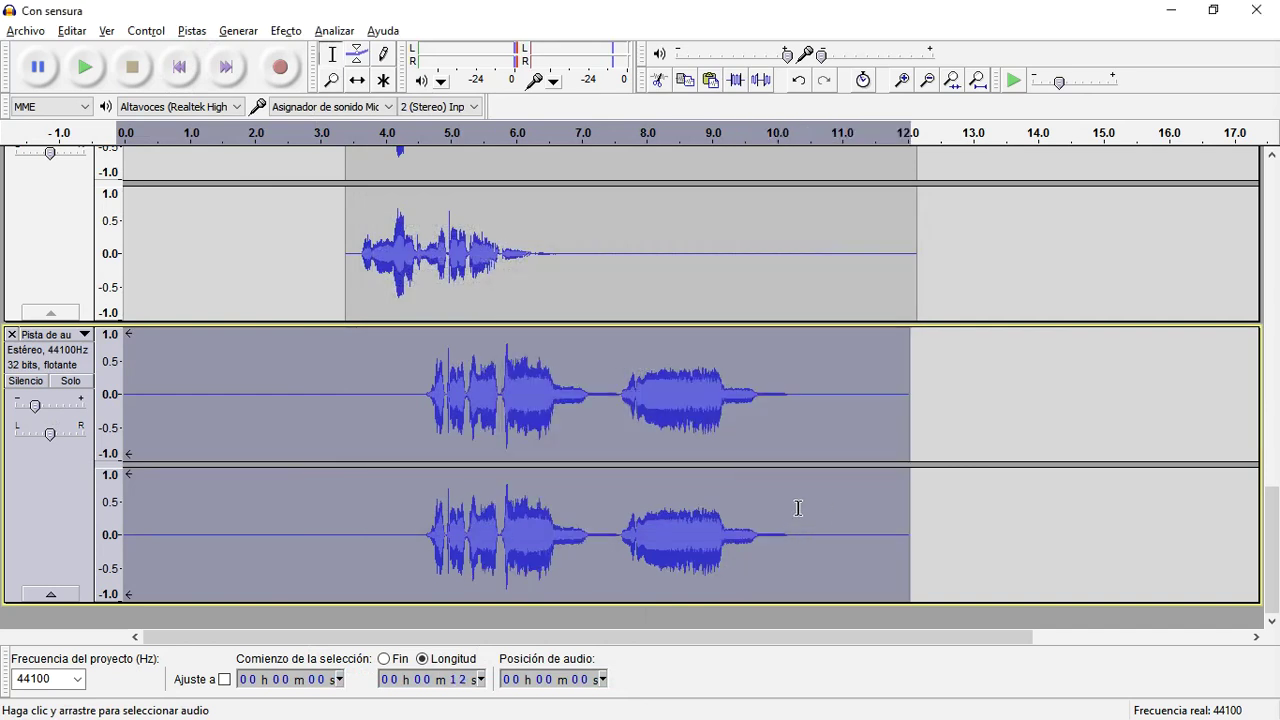
Play the mix from about 4.5 s to check the new recording with its delay
left_click(418, 434)
key("space")
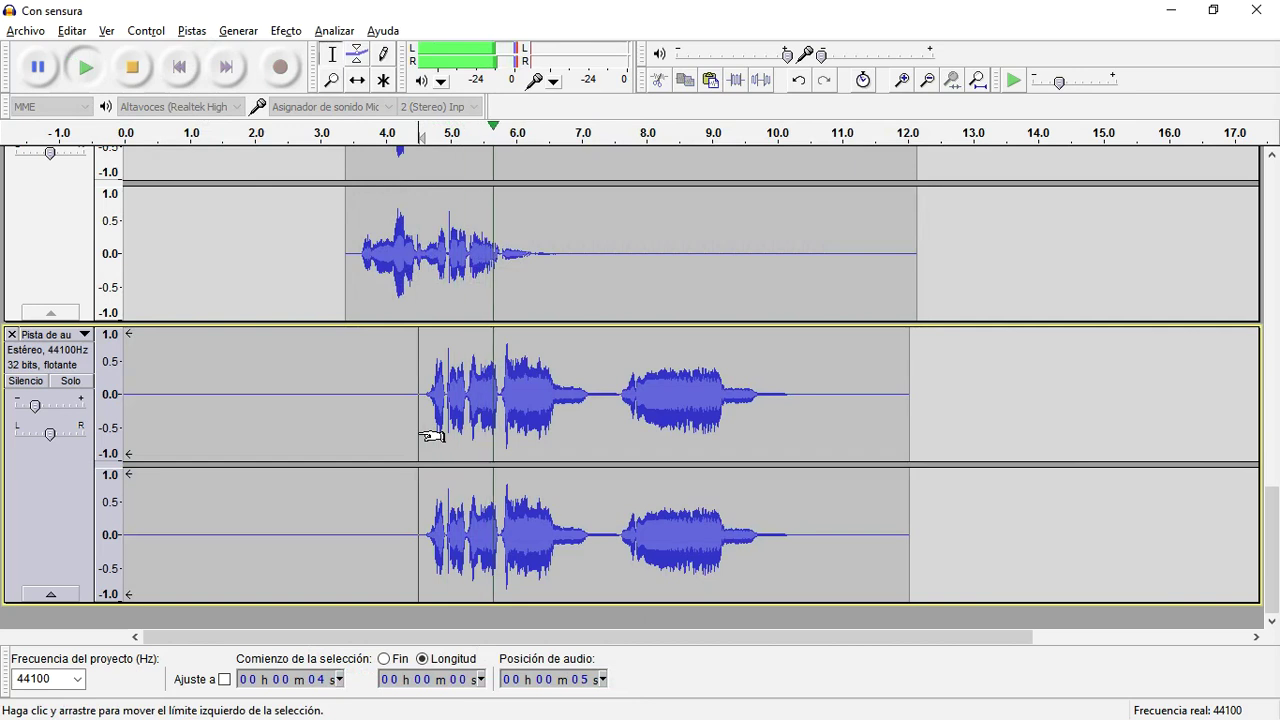
key("space")
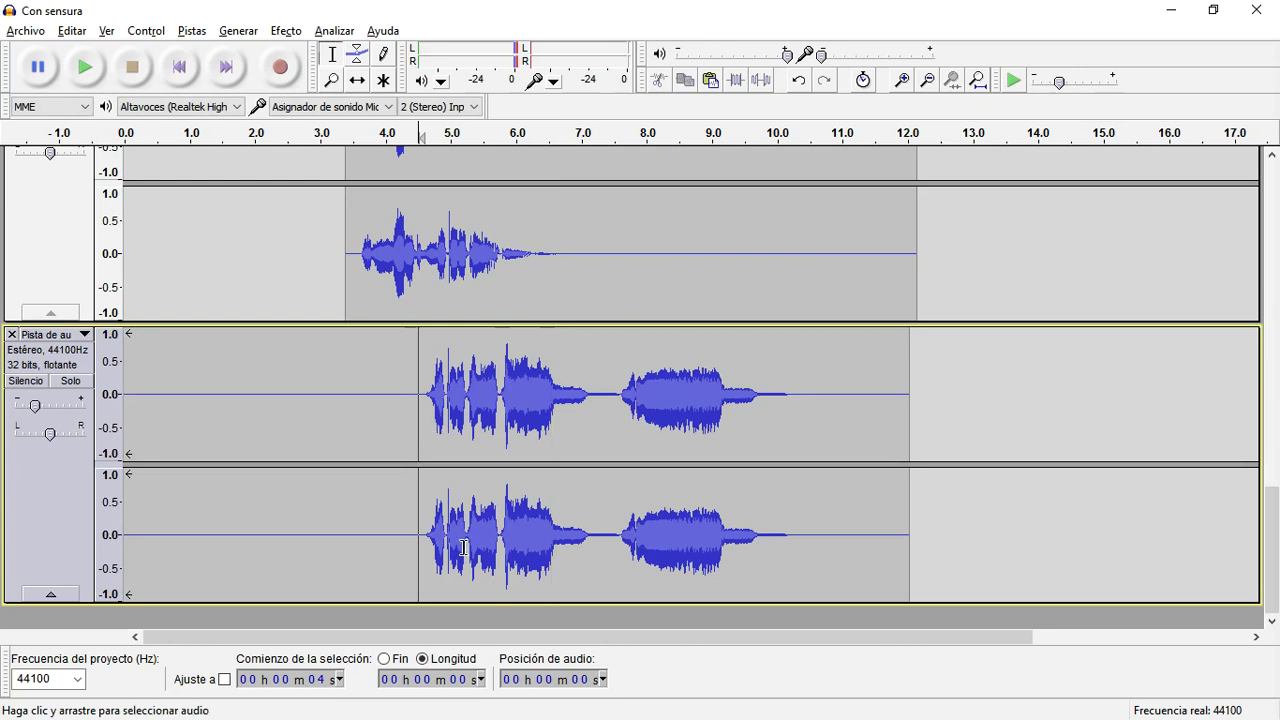
key("alt+Tab")
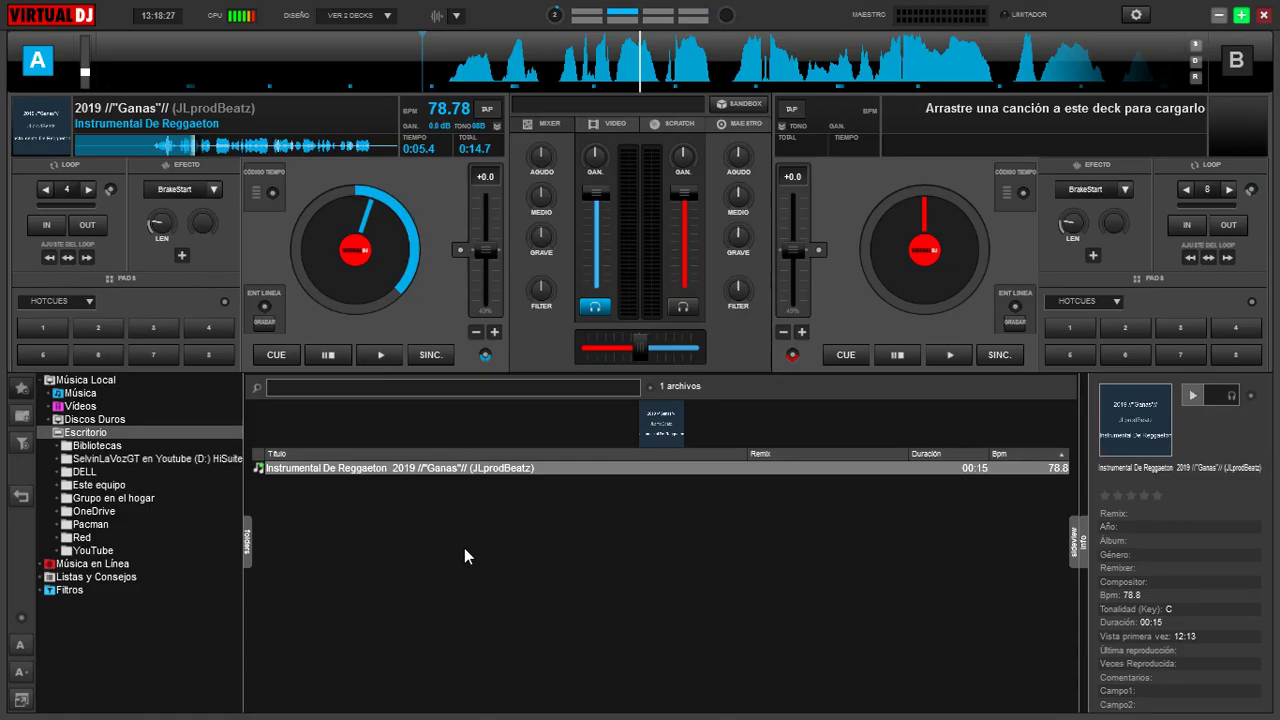
key("alt+Tab")
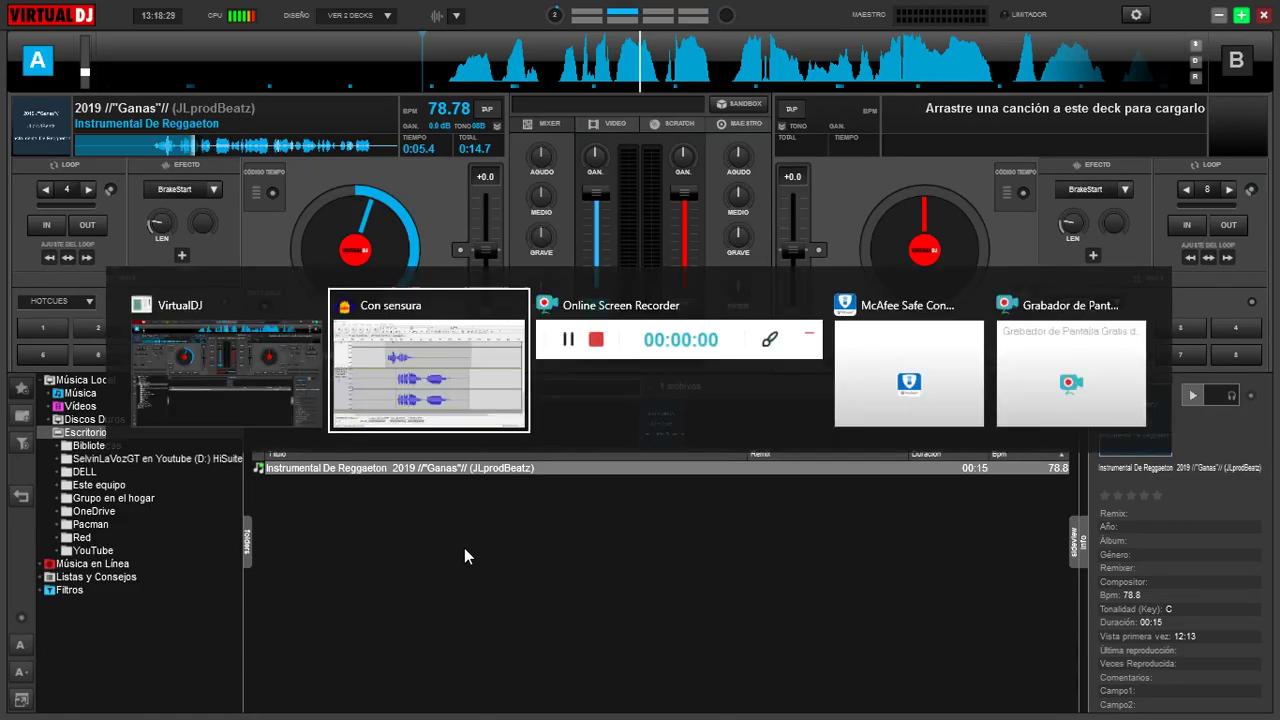
key("Tab")
key("Tab")
key("Tab")
key("Tab")
key("Tab")
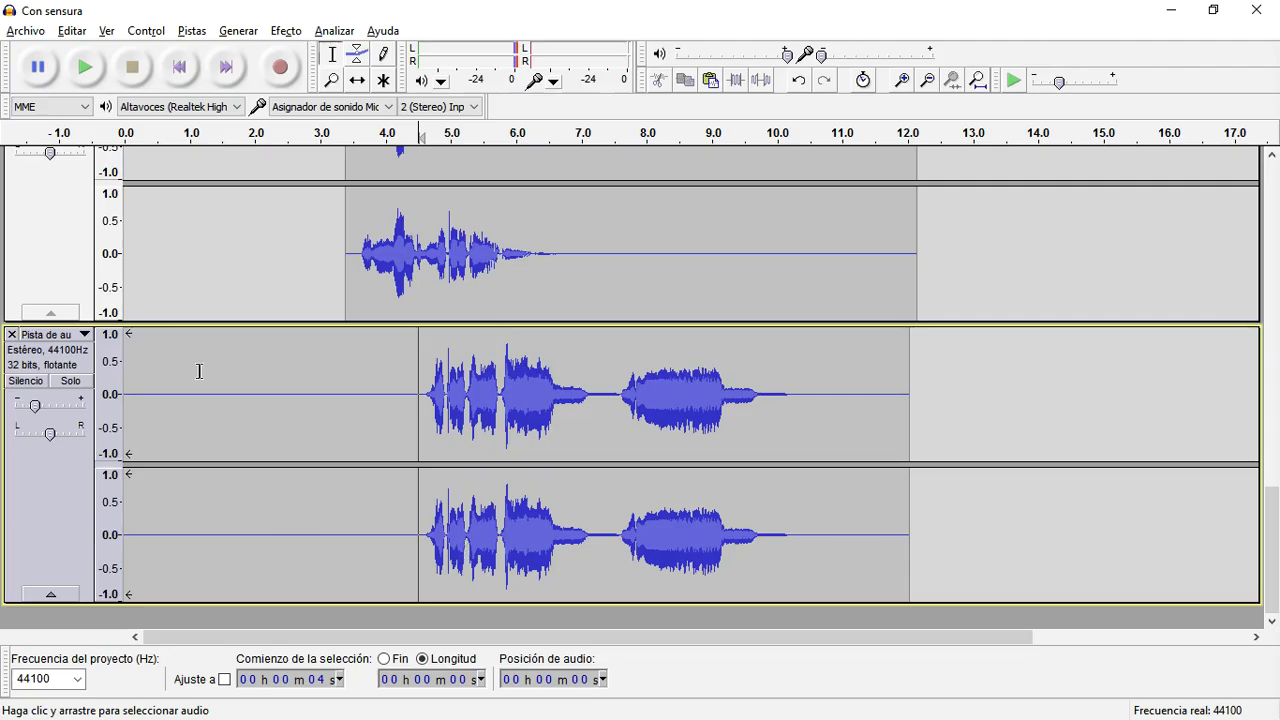
Play the full mix from the start while looking over its tracks, and replay it from the start to check the final balance
left_click(181, 77)
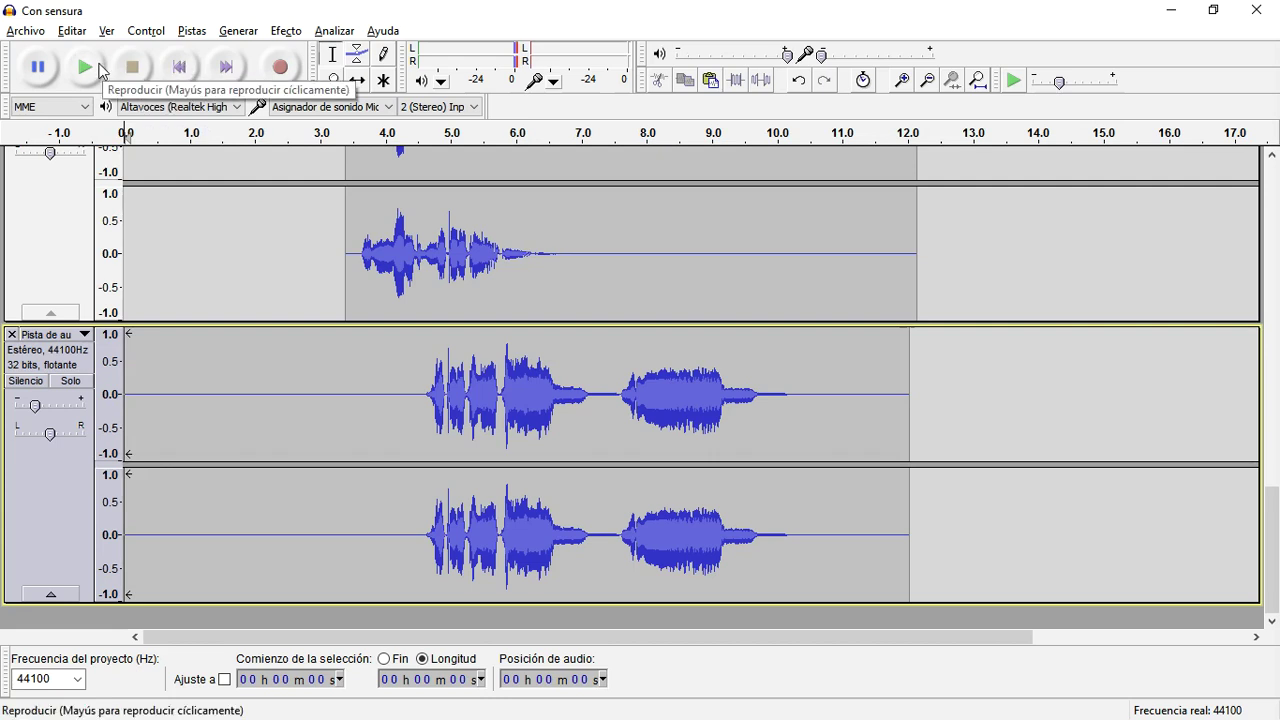
left_click(96, 63)
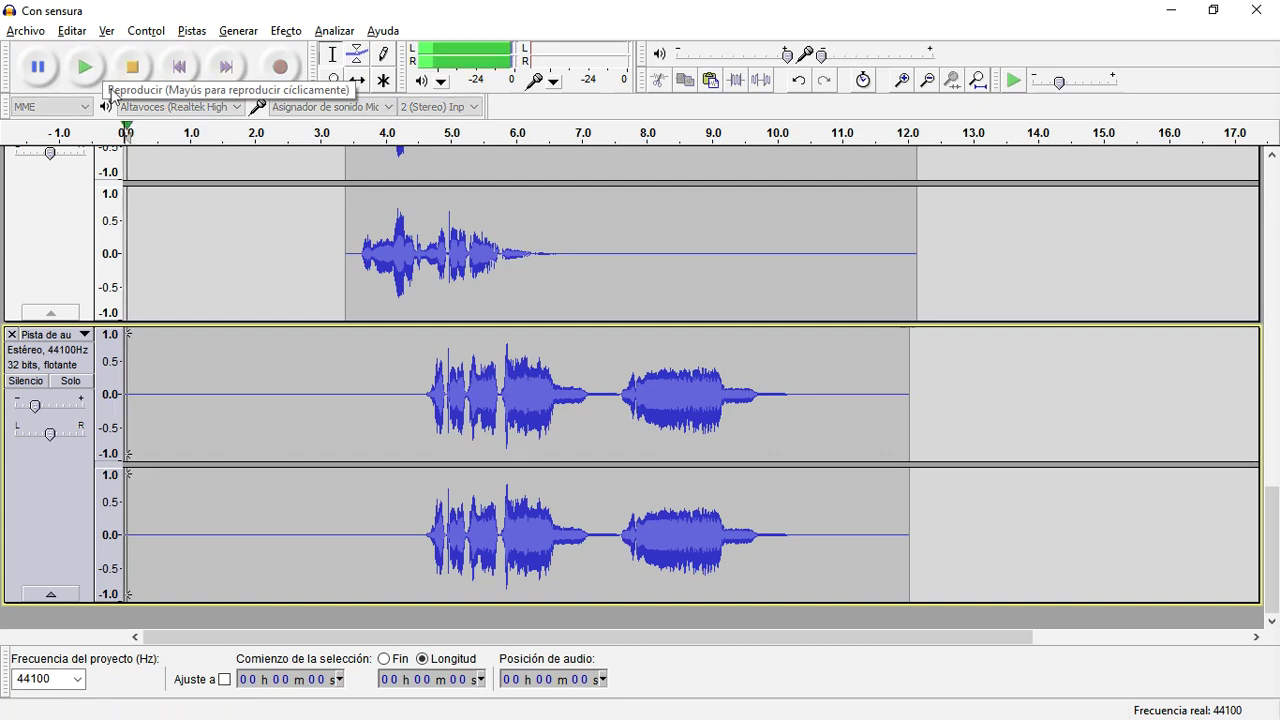
scroll(291, 238, "up", 8)
scroll(291, 238, "down", 3)
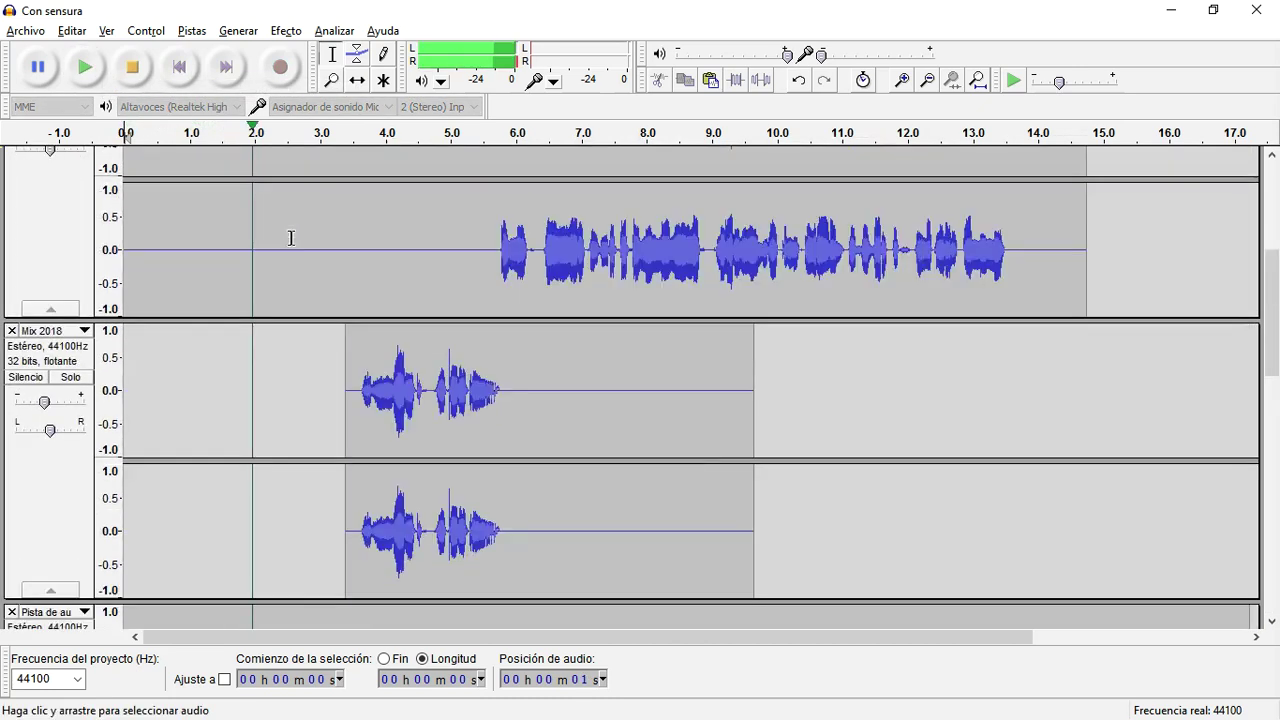
scroll(291, 238, "up", 10)
scroll(291, 238, "down", 3)
scroll(291, 238, "down", 4)
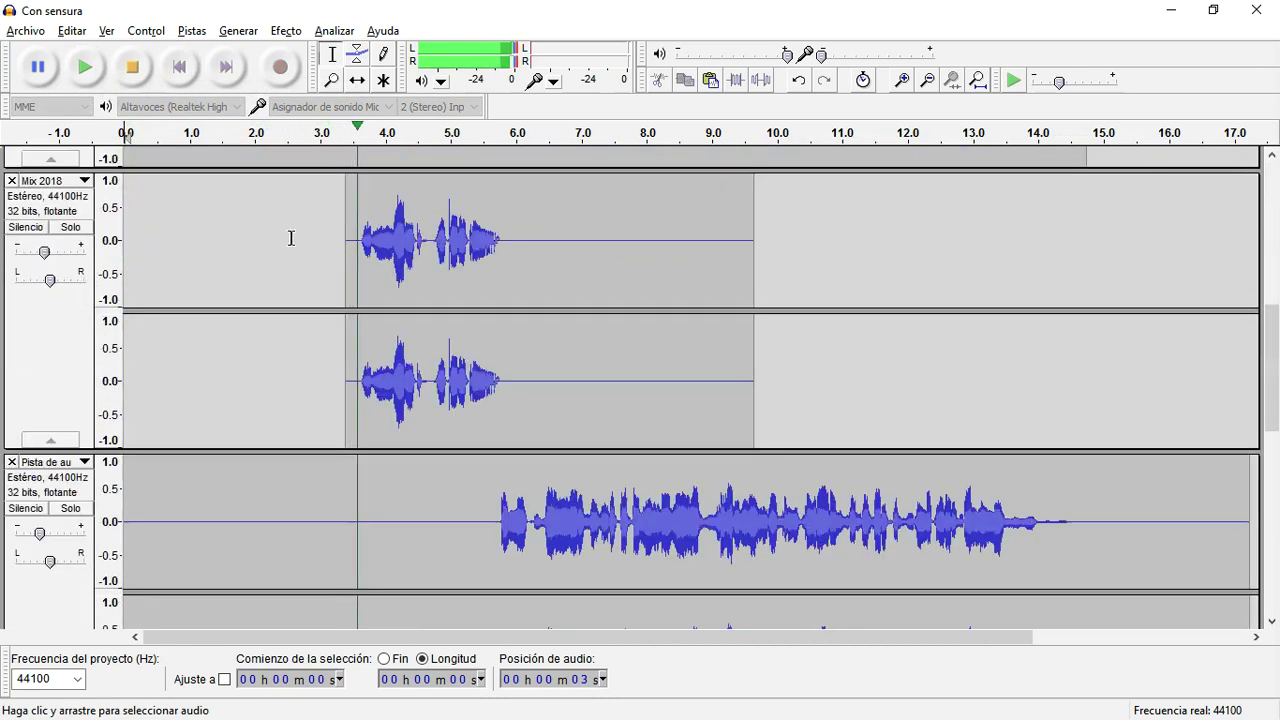
scroll(291, 238, "up", 3)
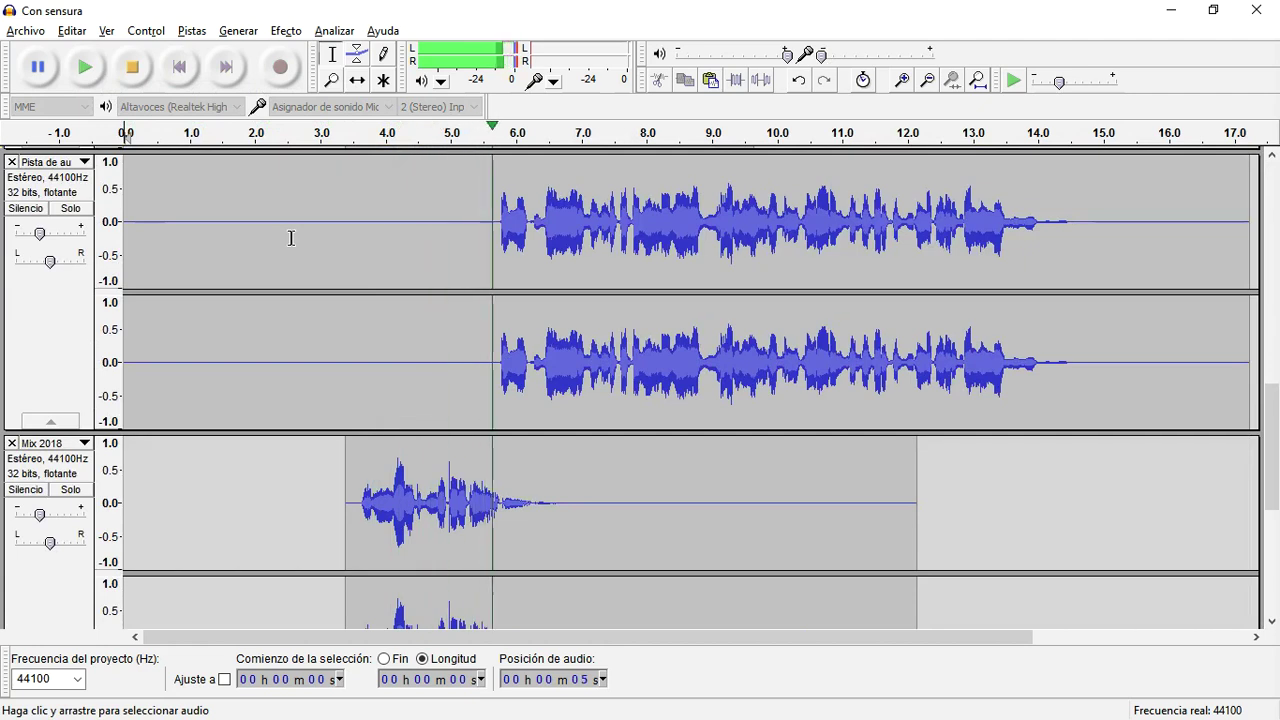
left_click(86, 70)
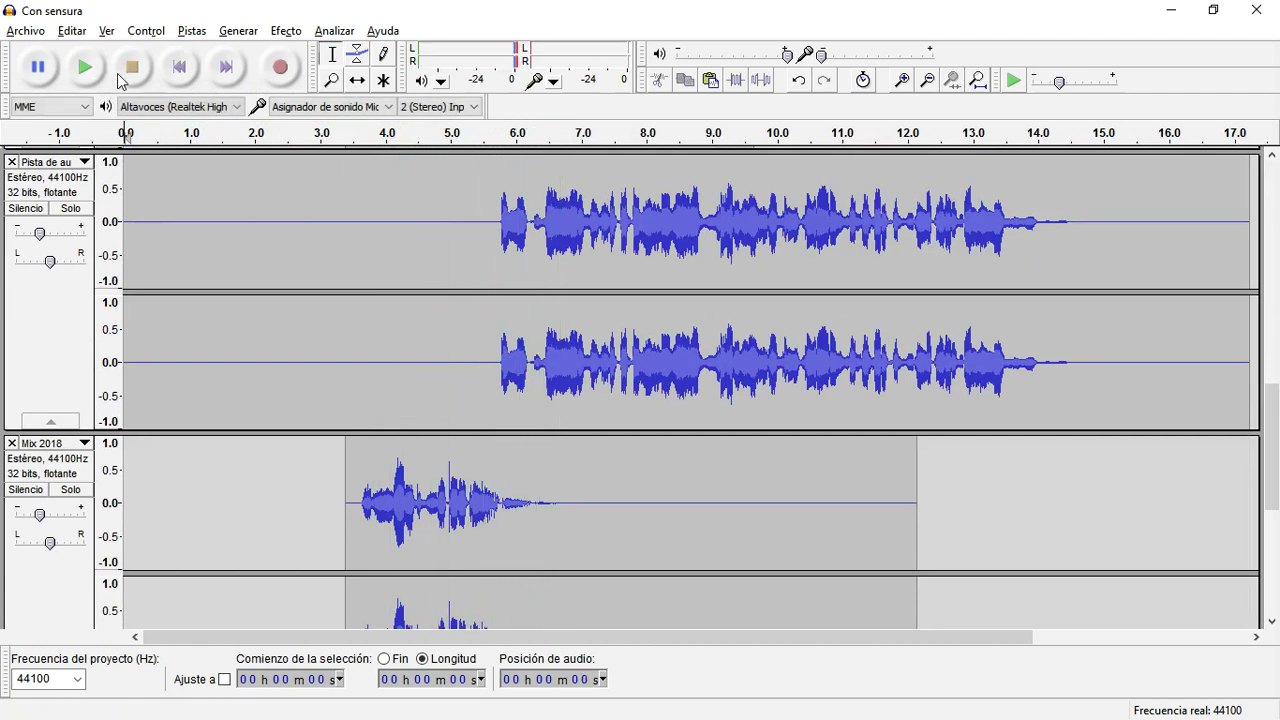
left_click(86, 70)
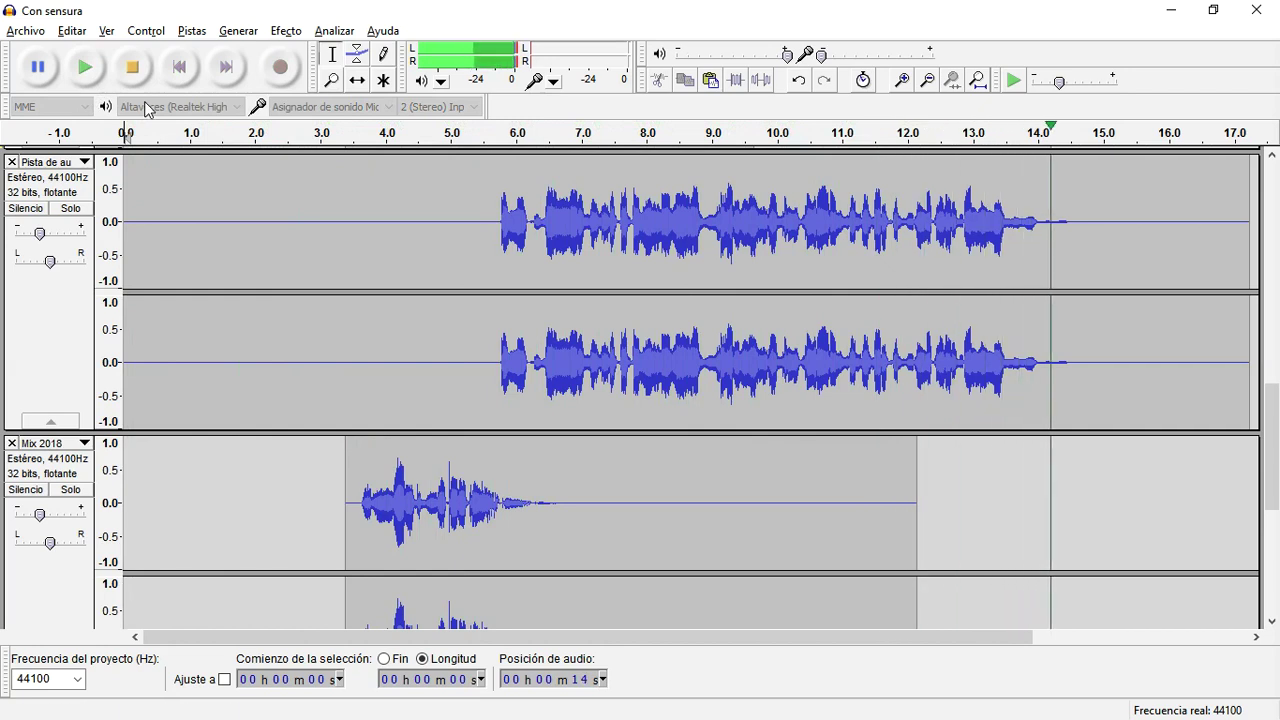
key("space")
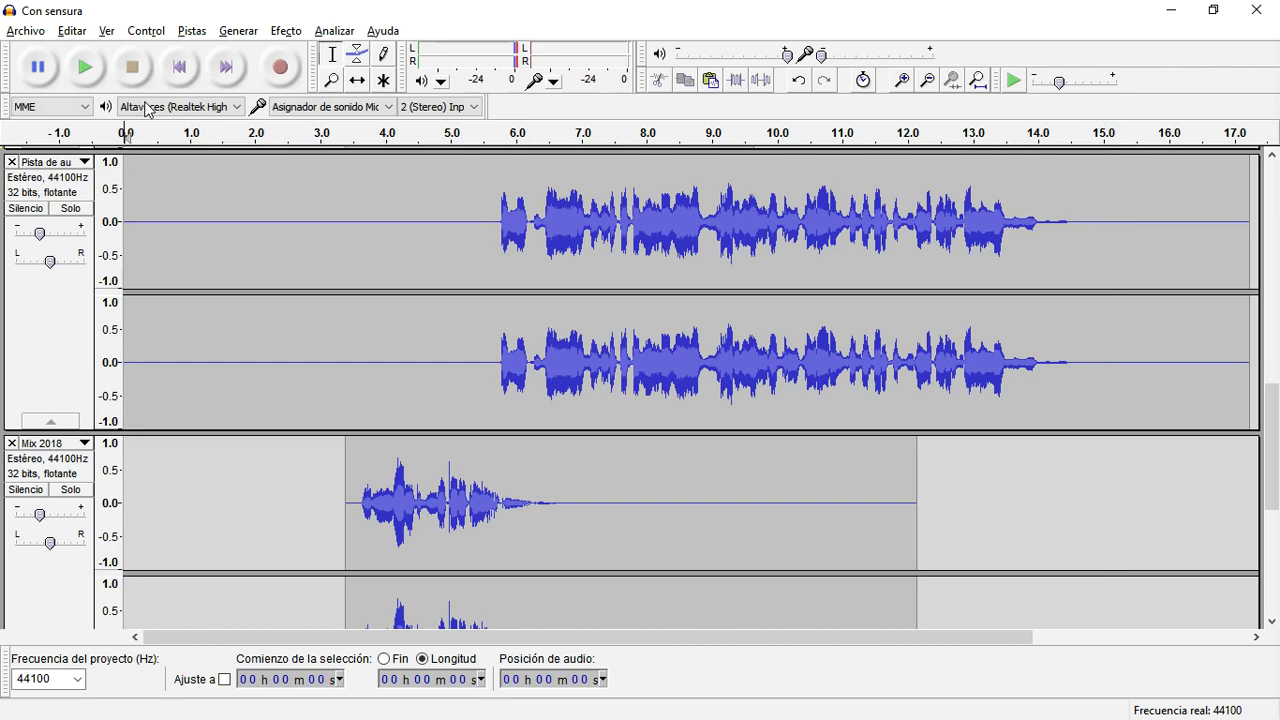
key("alt+Tab")
key("alt+Tab")
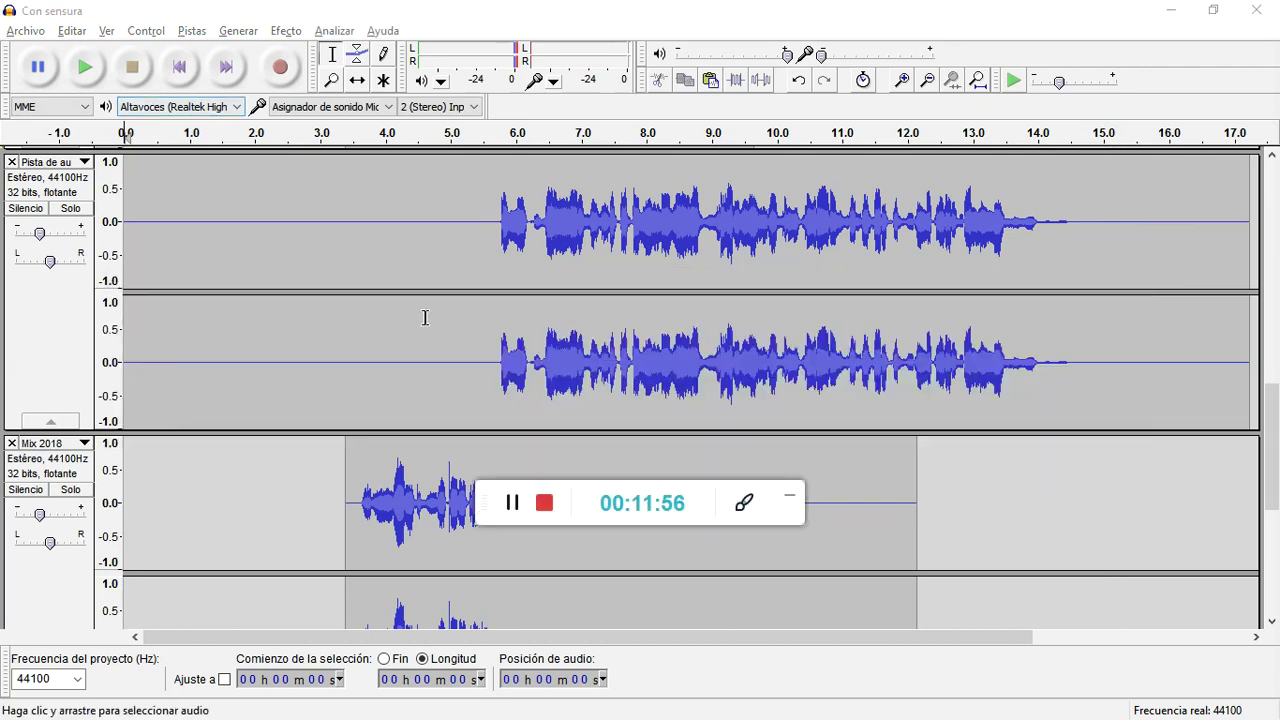